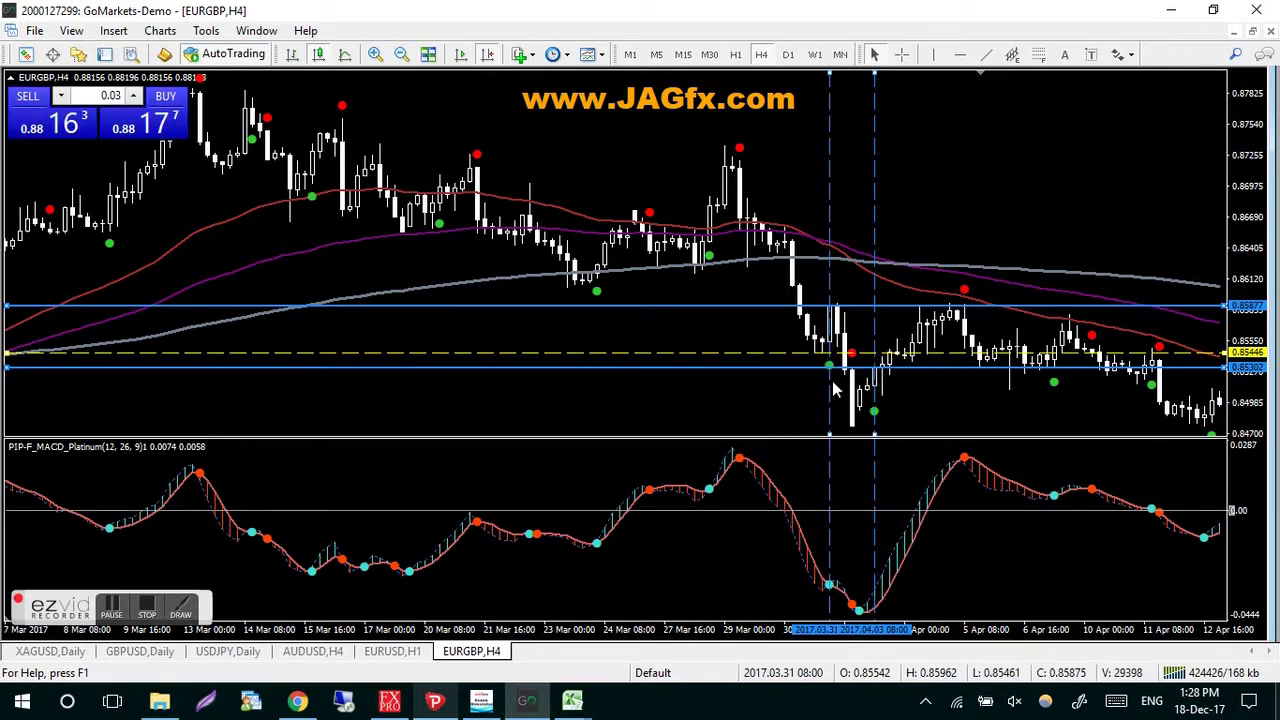
Step: Examine the two marked buy entries, the dashed breakeven line, the subsequent price rise and the MACD signals on the EURGBP H4 chart using the crosshair
scroll(940, 203, down, 5)
middle_click(890, 165)
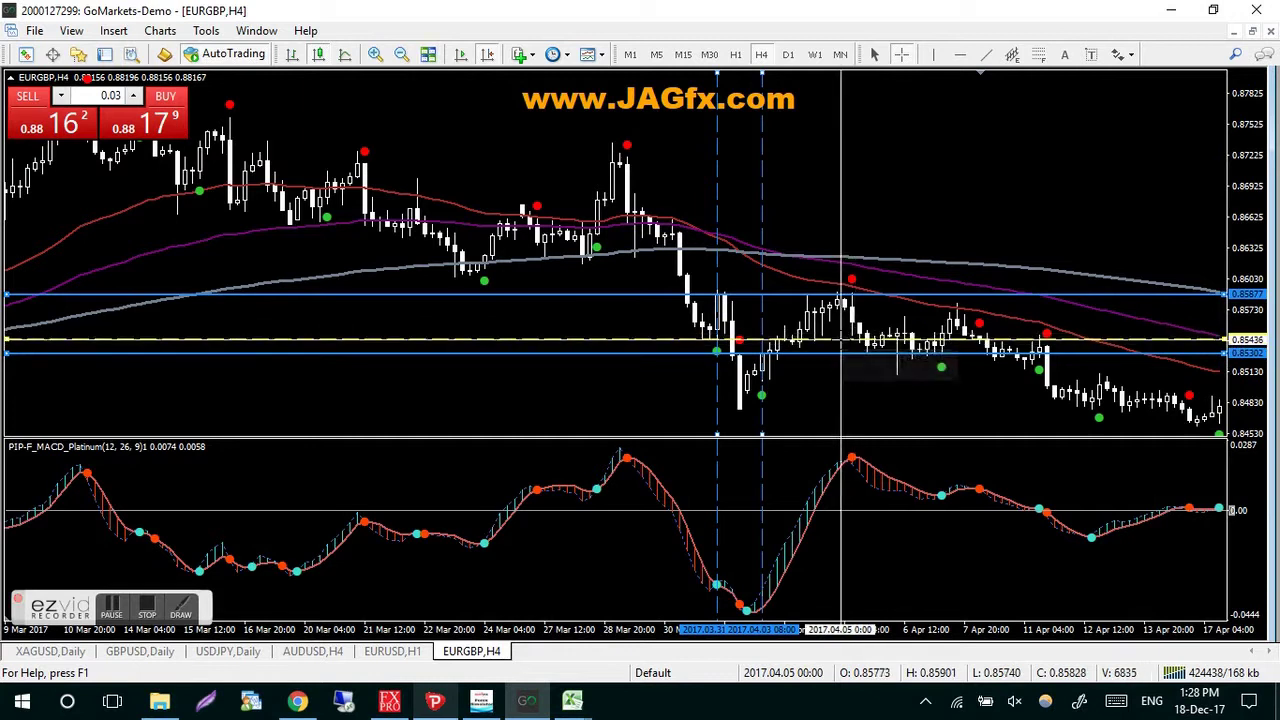
drag(796, 337, 796, 340)
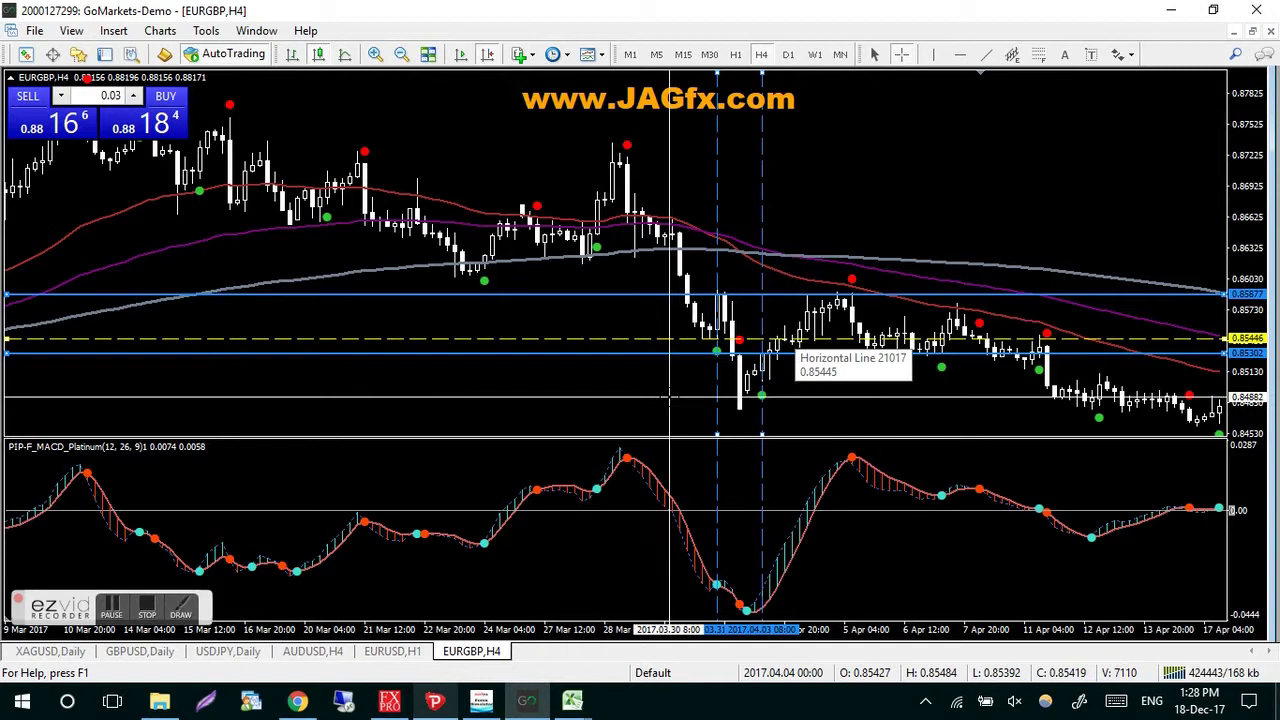
scroll(870, 205, up, 2)
scroll(870, 205, up, 2)
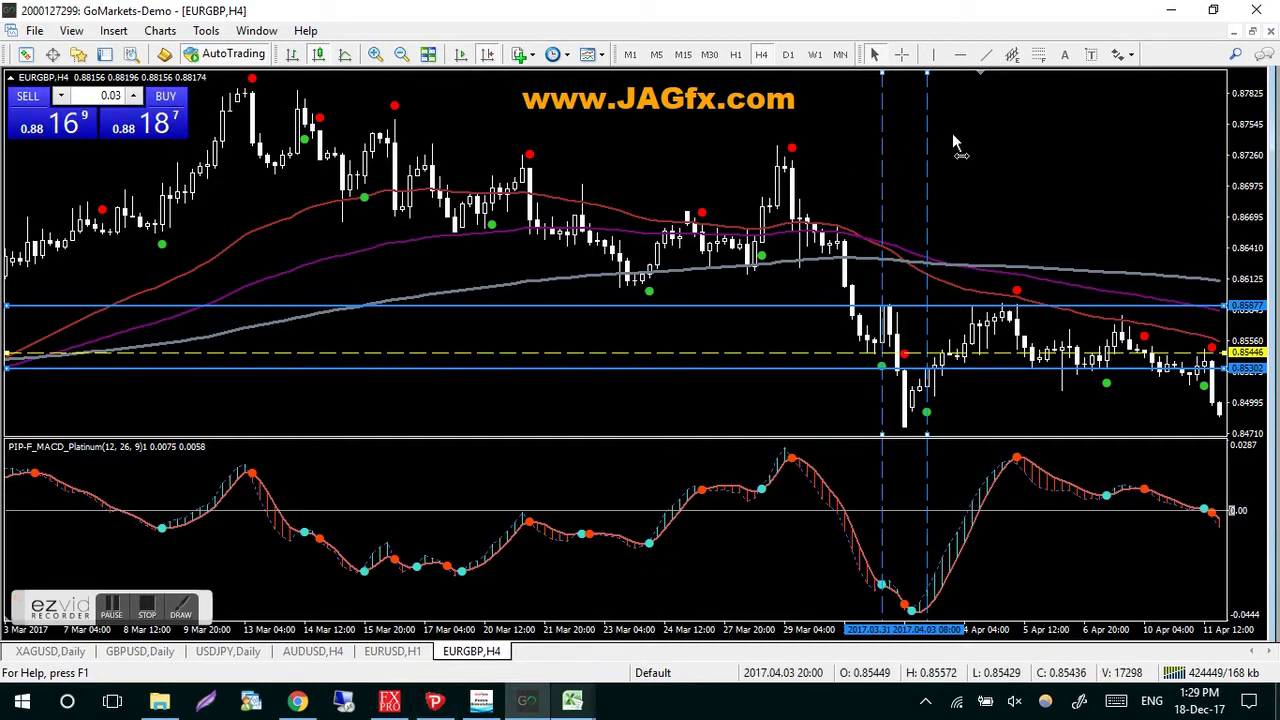
scroll(954, 136, up, 1)
middle_click(868, 376)
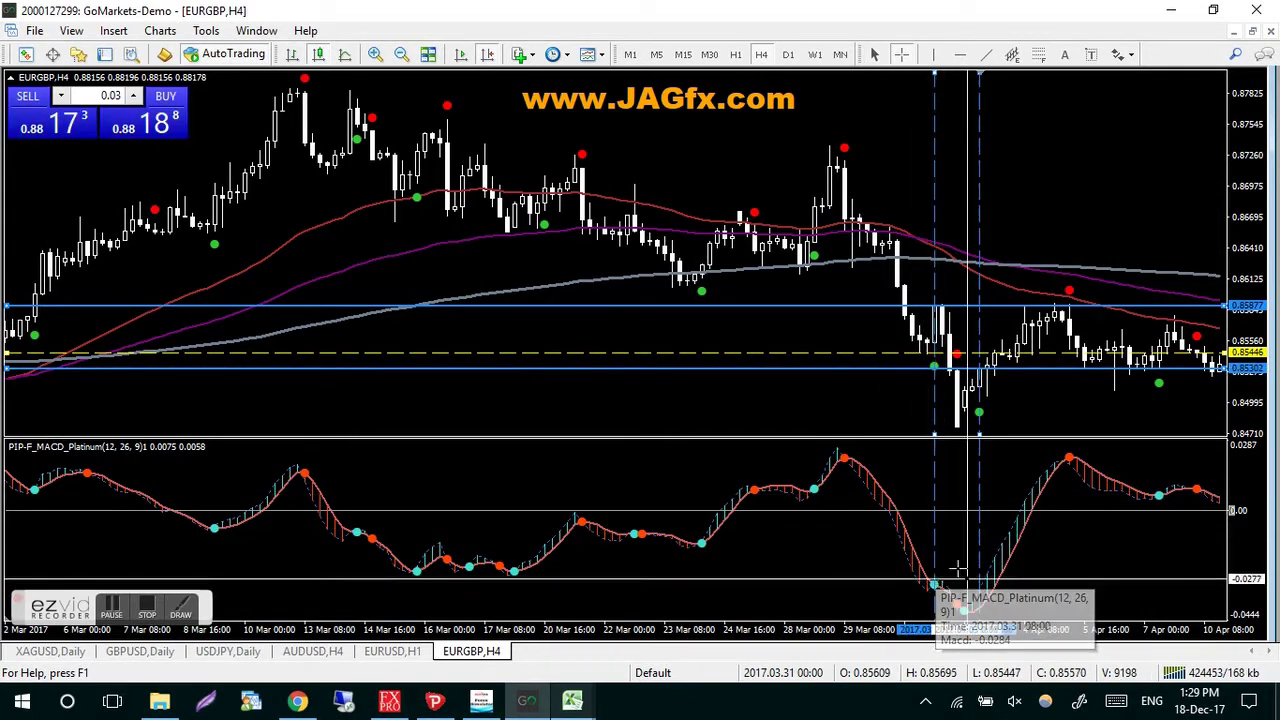
mouse_move(937, 588)
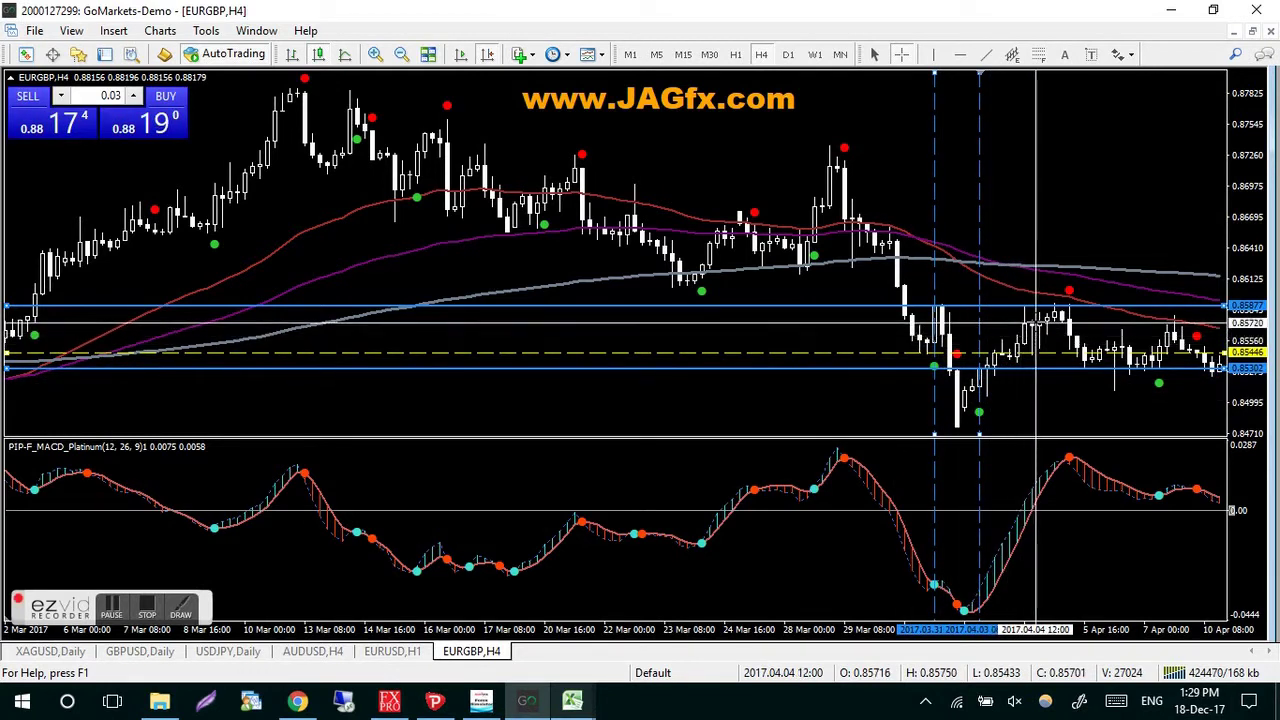
click(1037, 320)
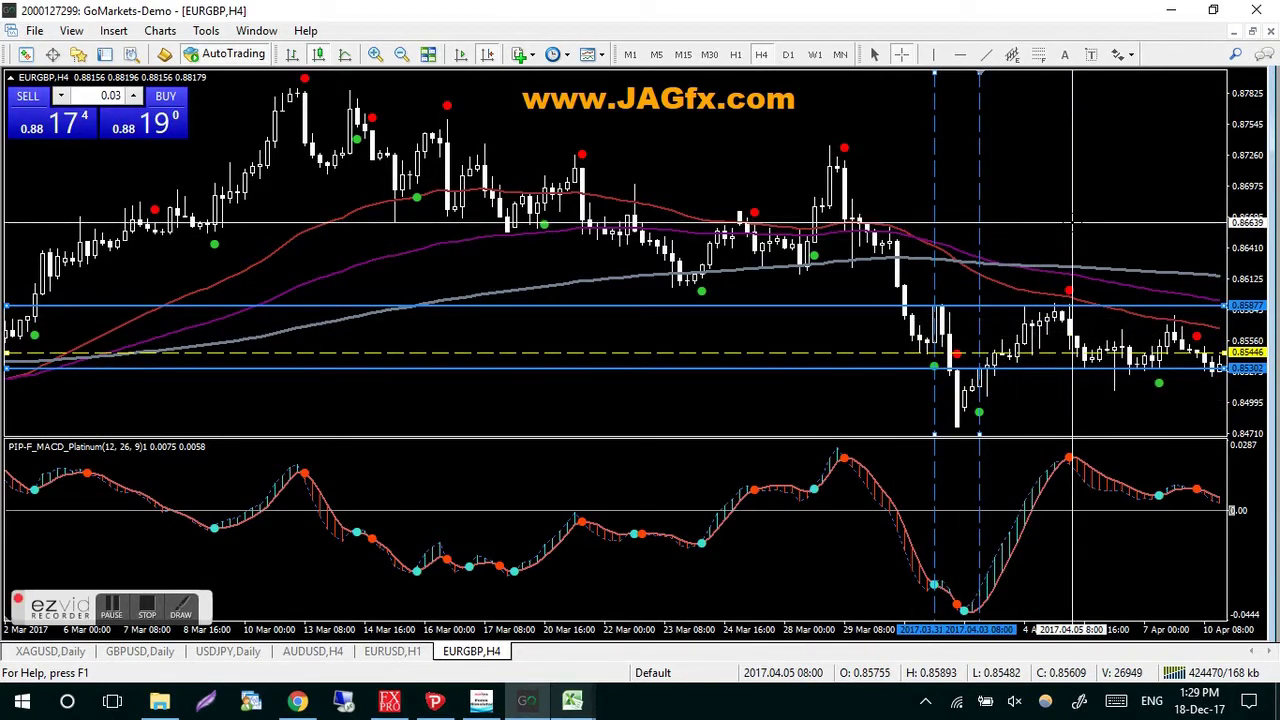
Step: Switch to the EURGBP 4hr workbook in Excel, check the first trade's entry price and the second trade's breakeven, and return to MetaTrader
mouse_move(572, 704)
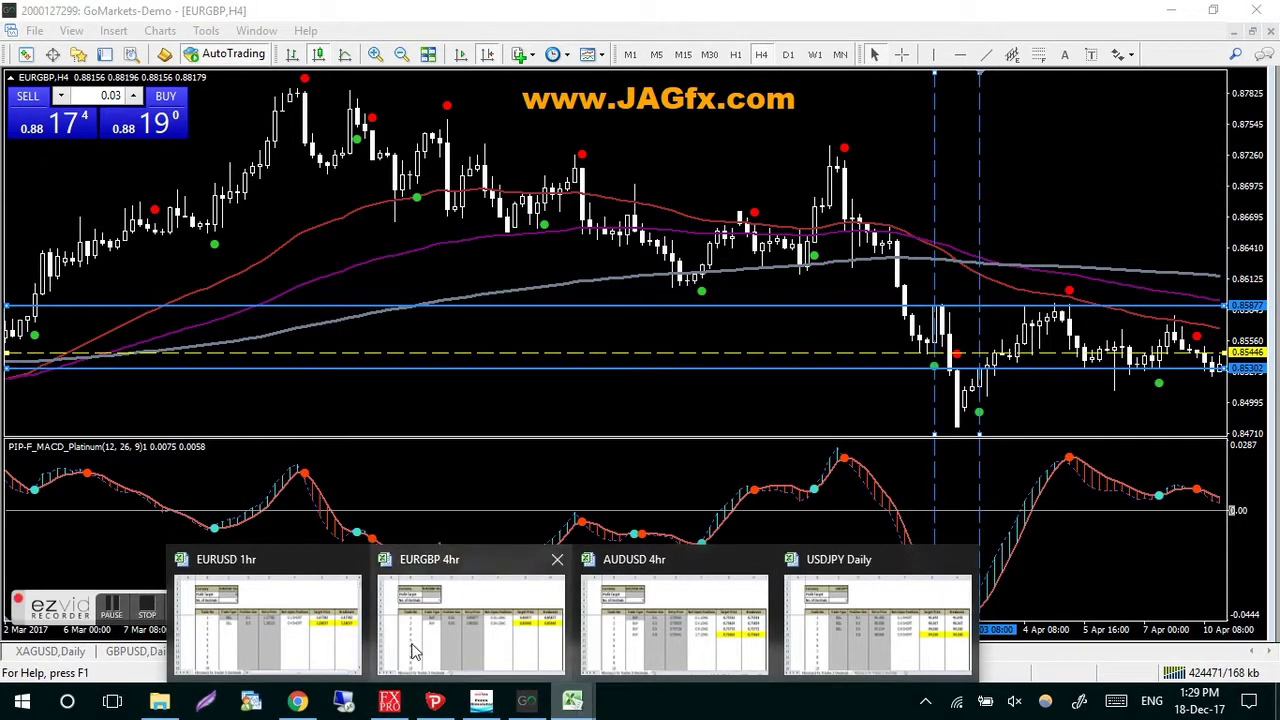
click(457, 636)
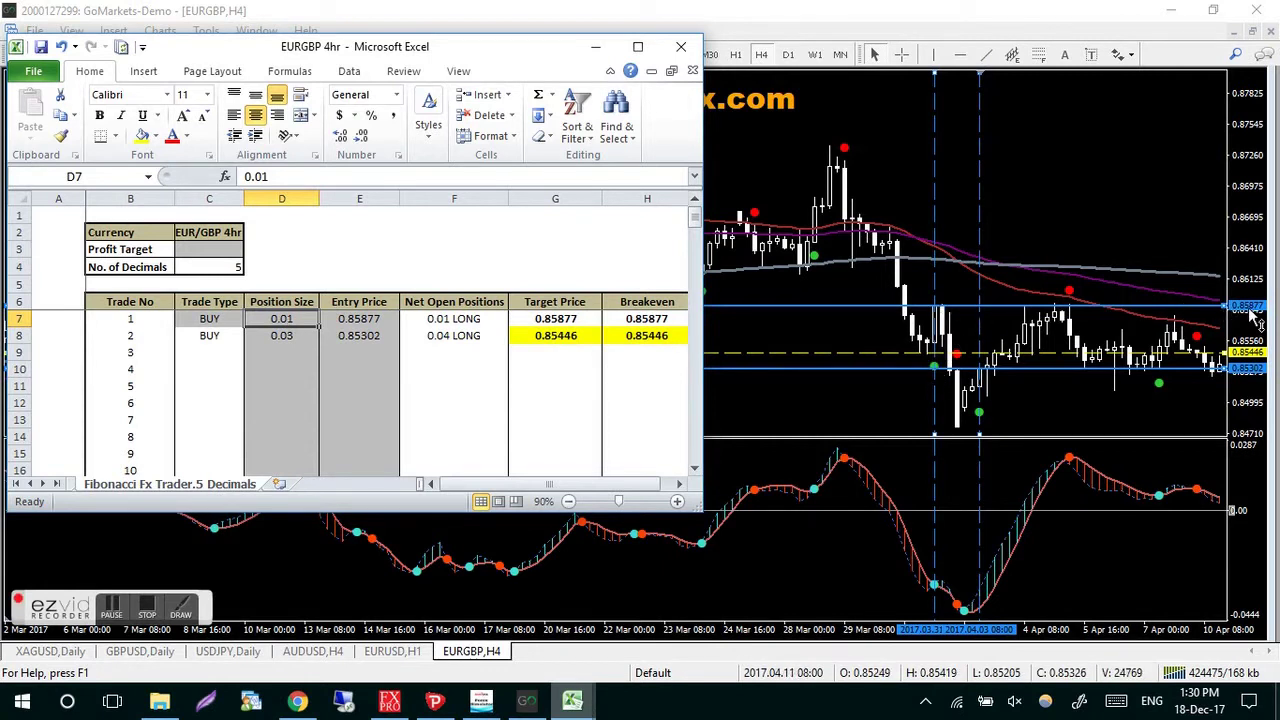
click(366, 320)
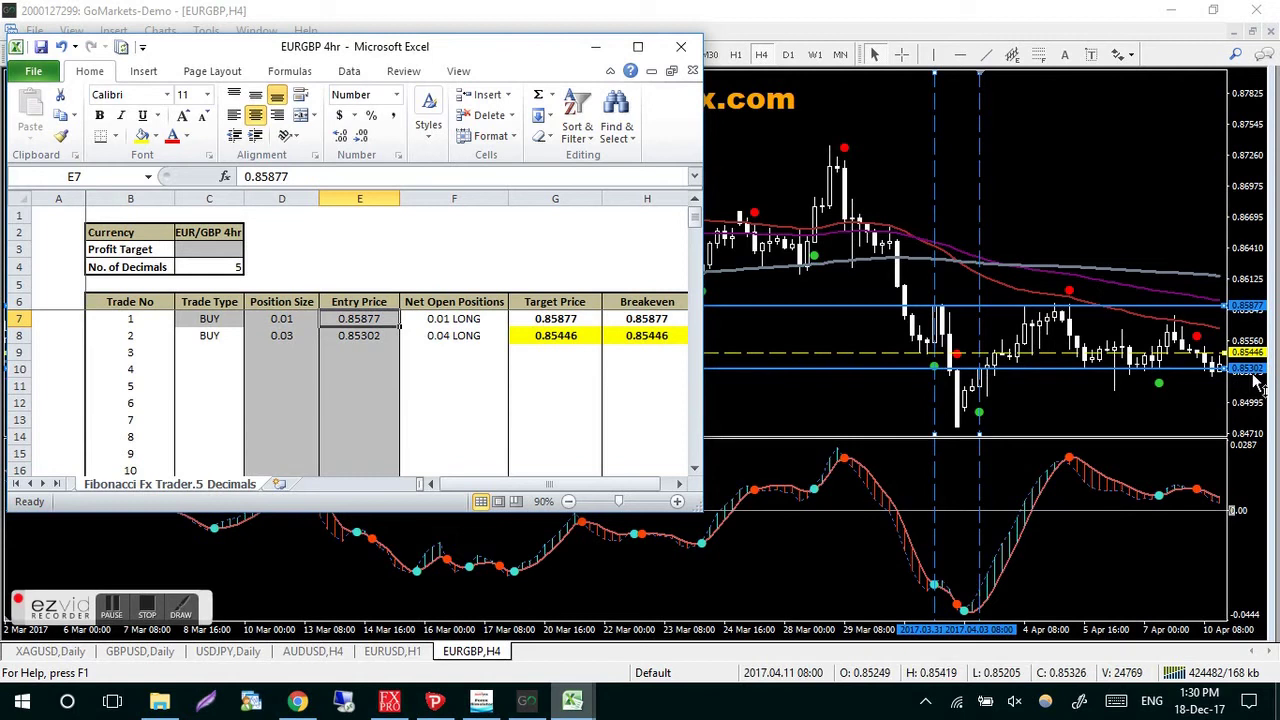
click(647, 337)
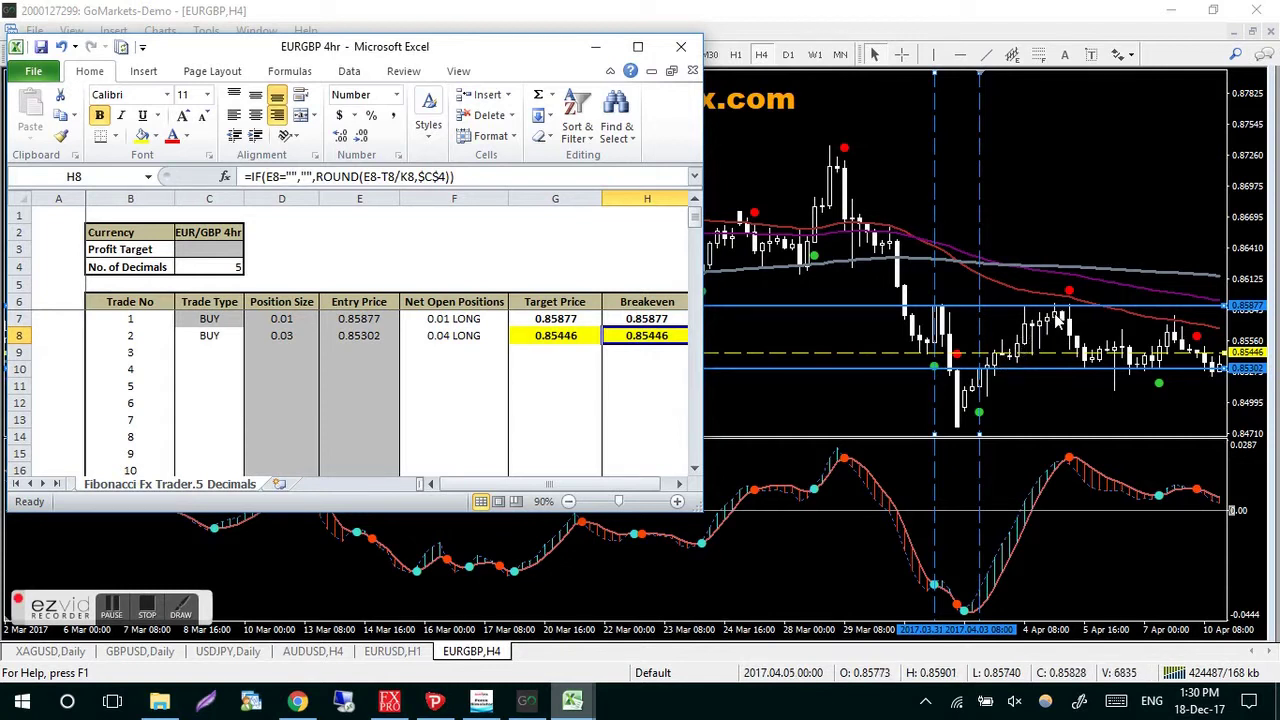
click(595, 53)
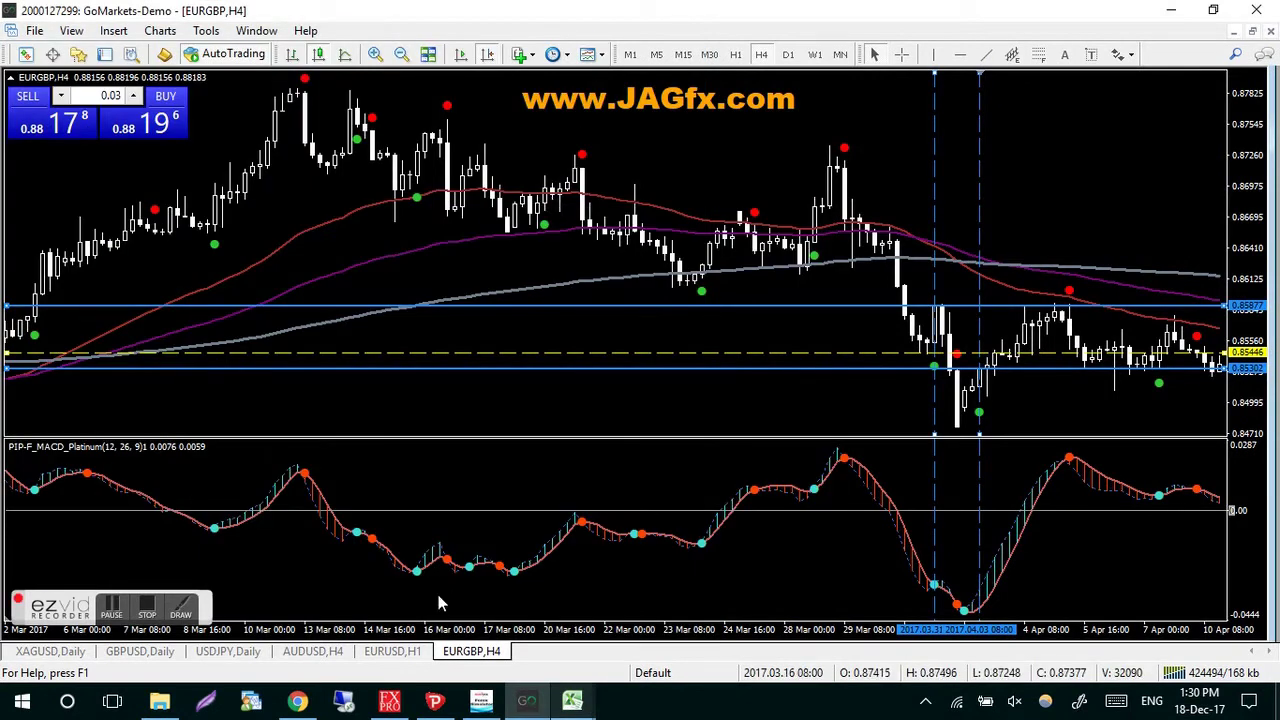
Step: Bring up the EURUSD H1 chart and inspect price and MACD after the second marked sell entry with the crosshair
click(393, 651)
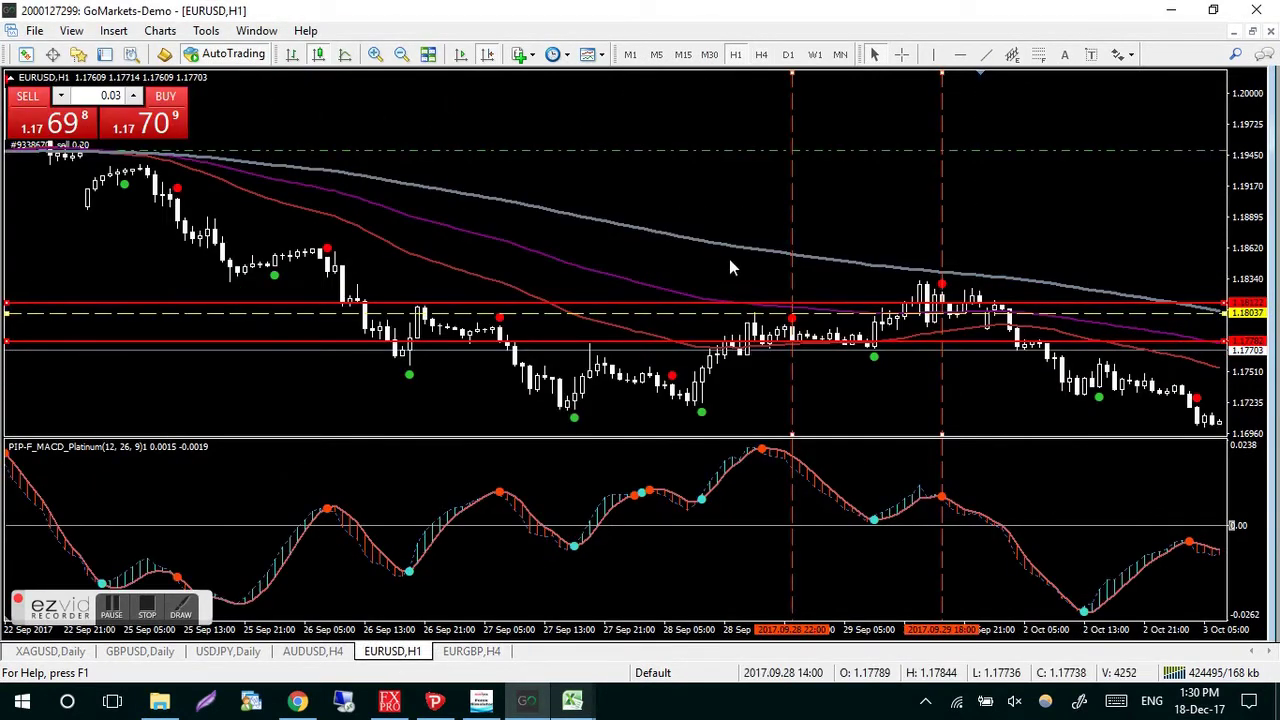
middle_click(696, 185)
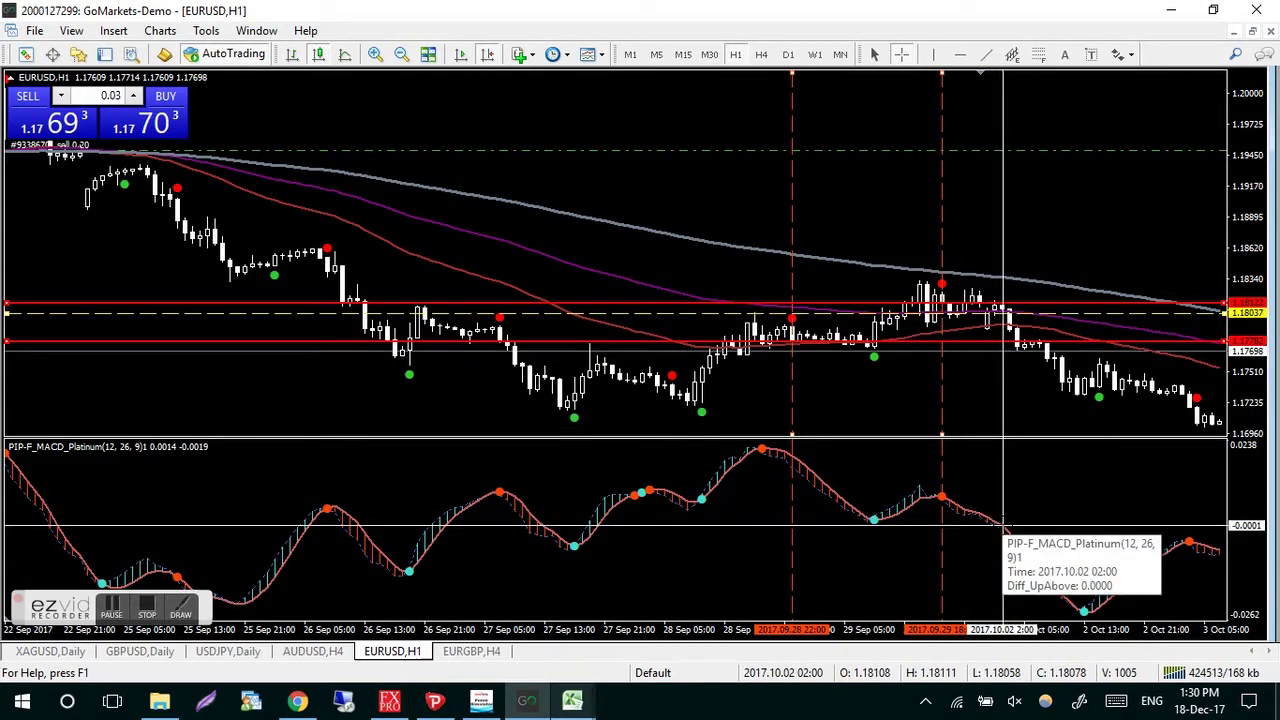
mouse_move(1001, 324)
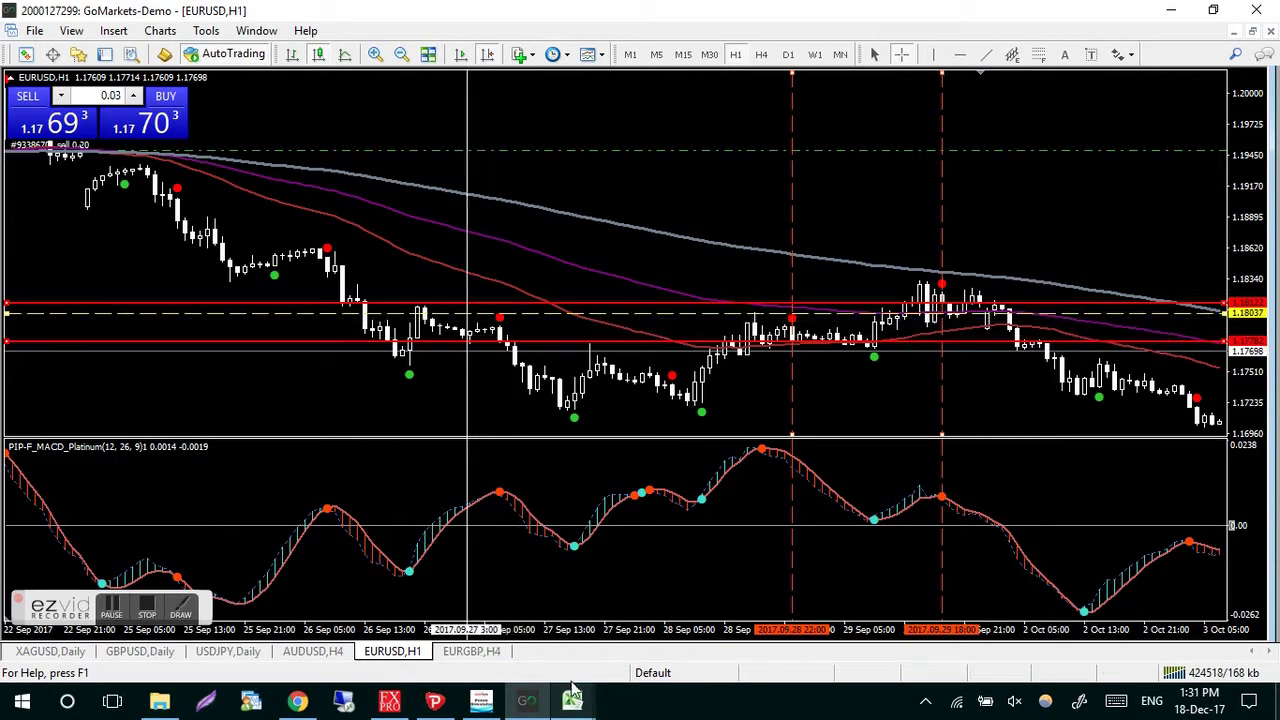
Step: Switch to the EURUSD 1hr workbook in Excel to review both sell trades and their breakeven, and return to the MetaTrader chart
mouse_move(586, 703)
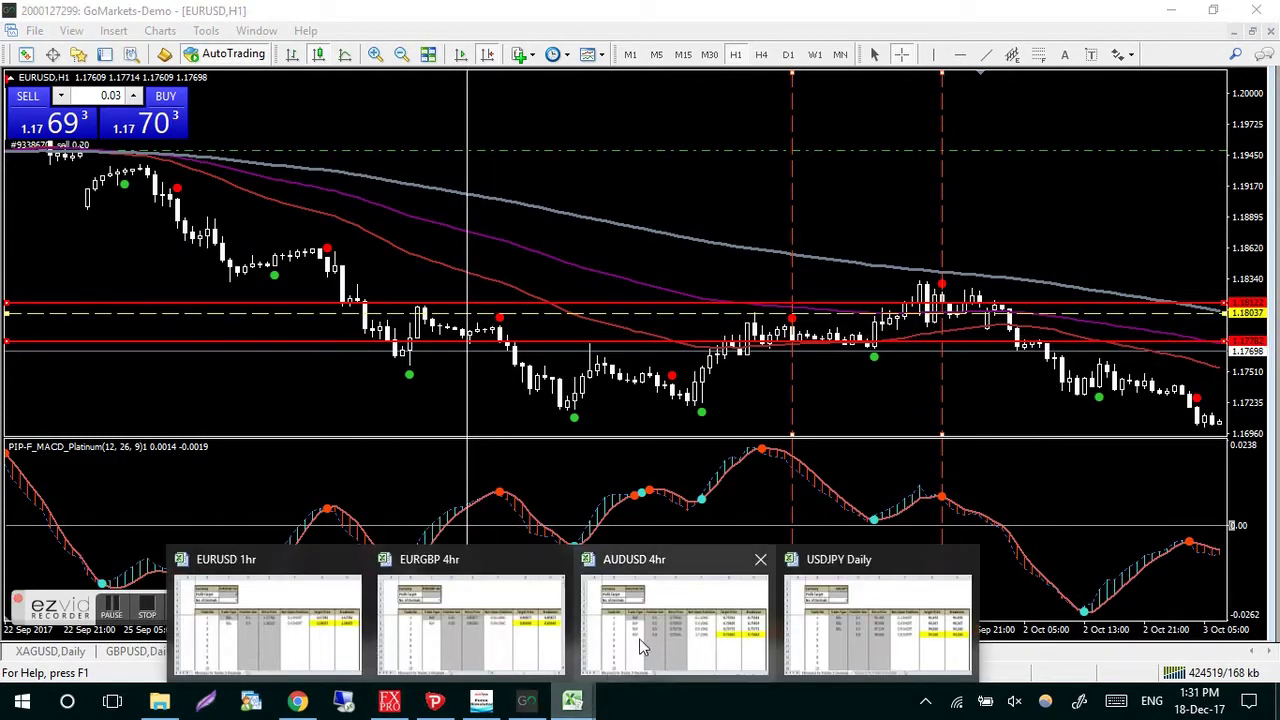
click(282, 638)
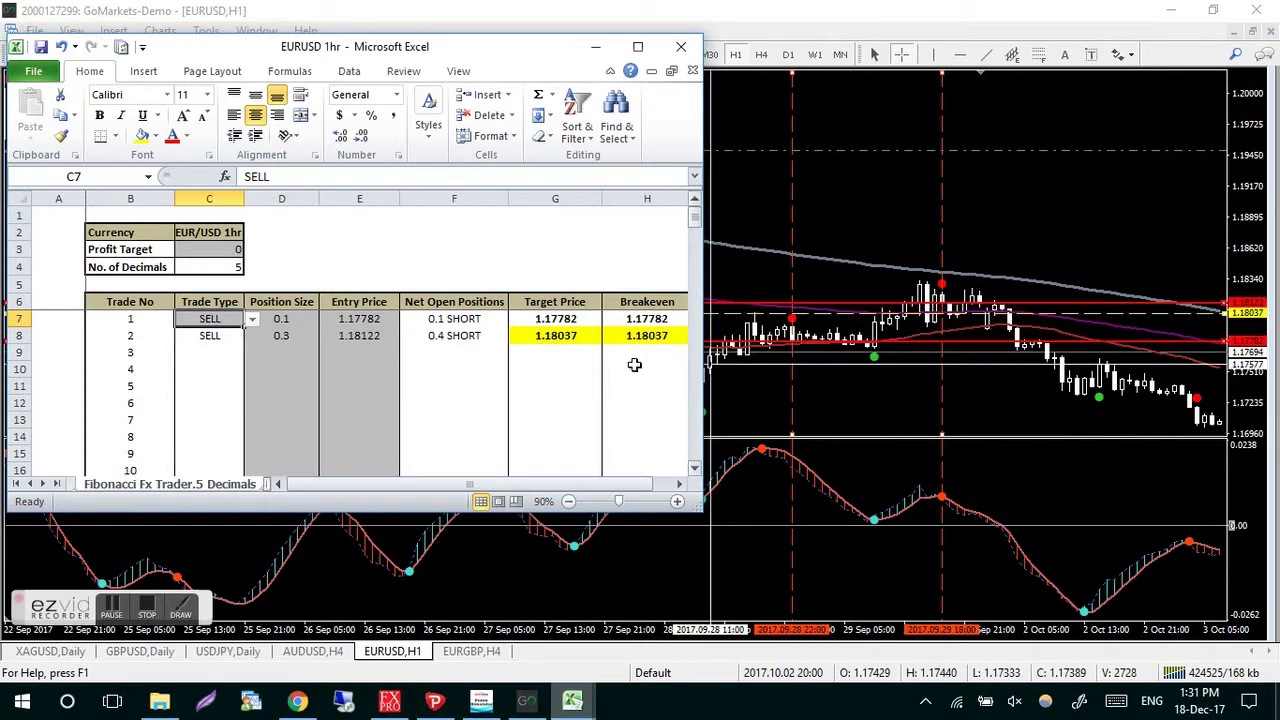
click(866, 400)
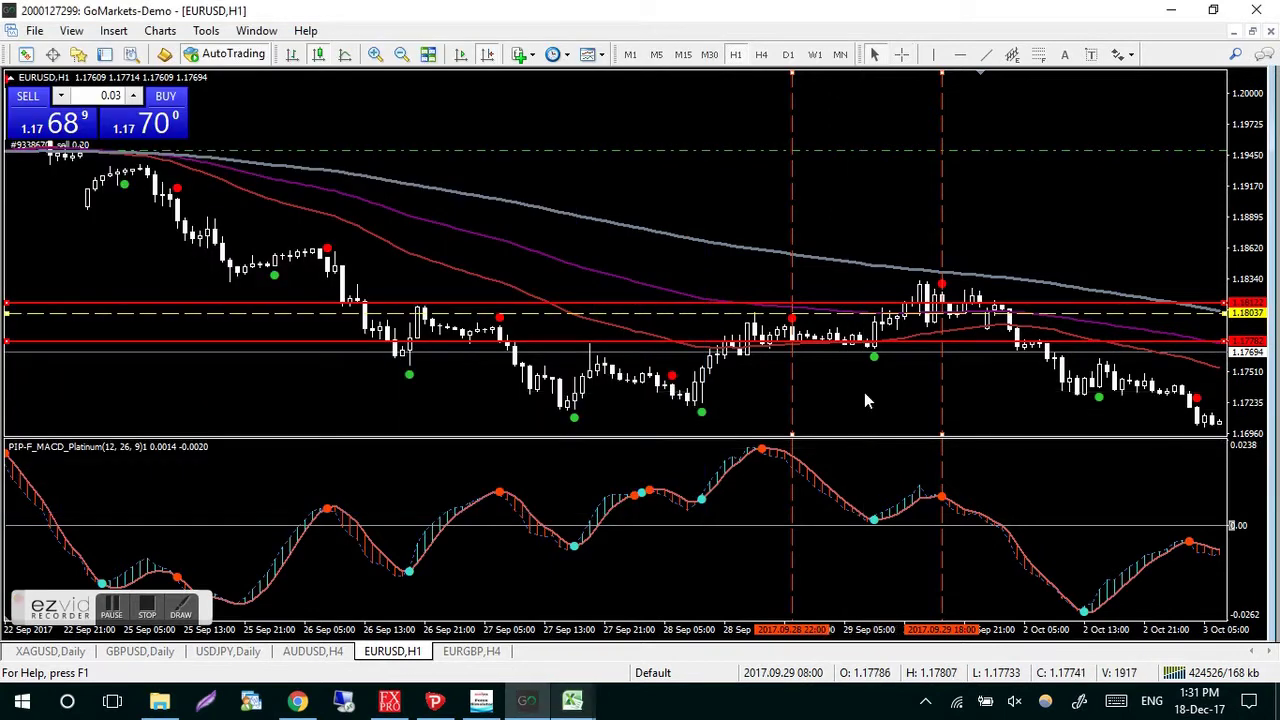
Step: Bring up the AUDUSD H4 chart and inspect the four marked buy entries and the rise above the breakeven line with the crosshair
click(318, 652)
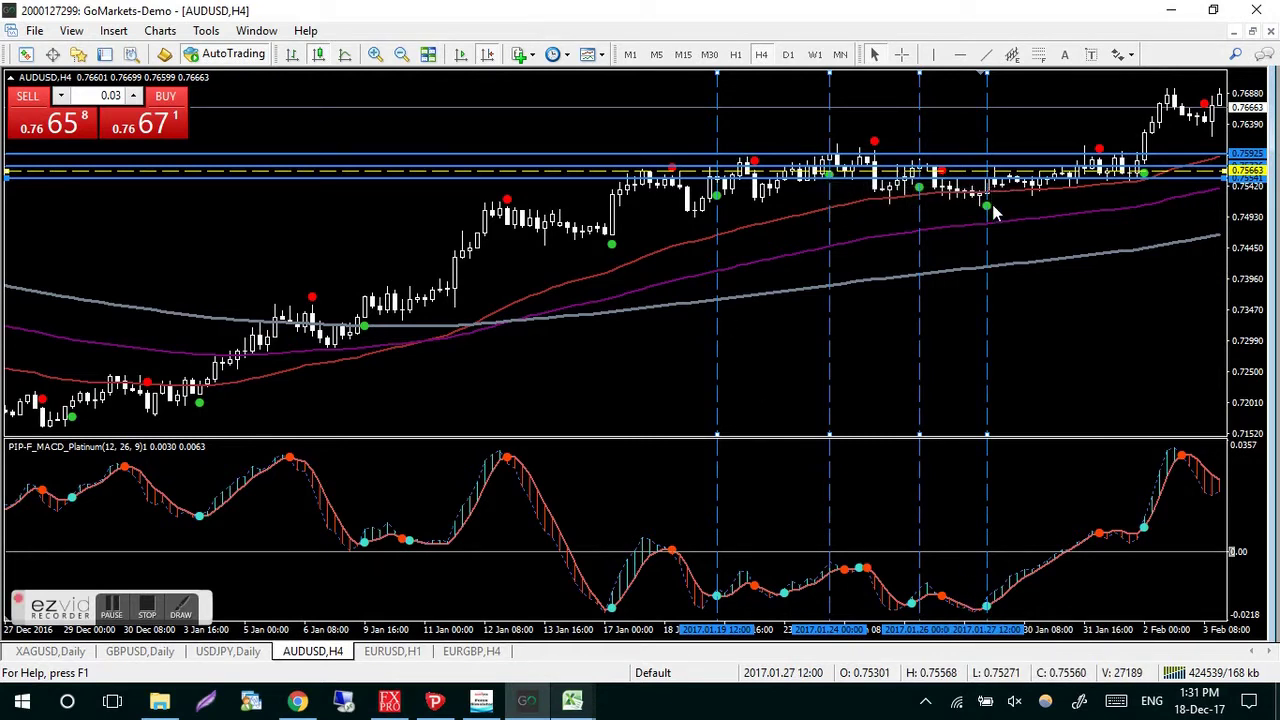
scroll(1045, 296, down, 1)
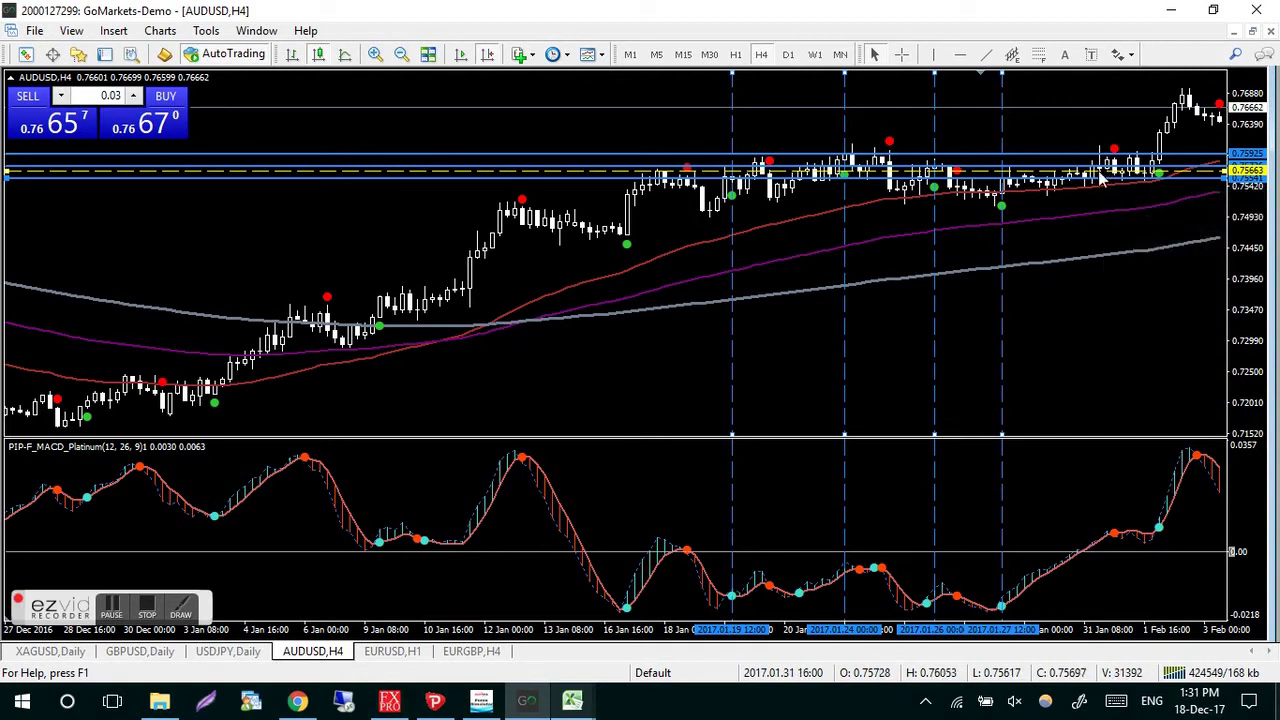
middle_click(1065, 289)
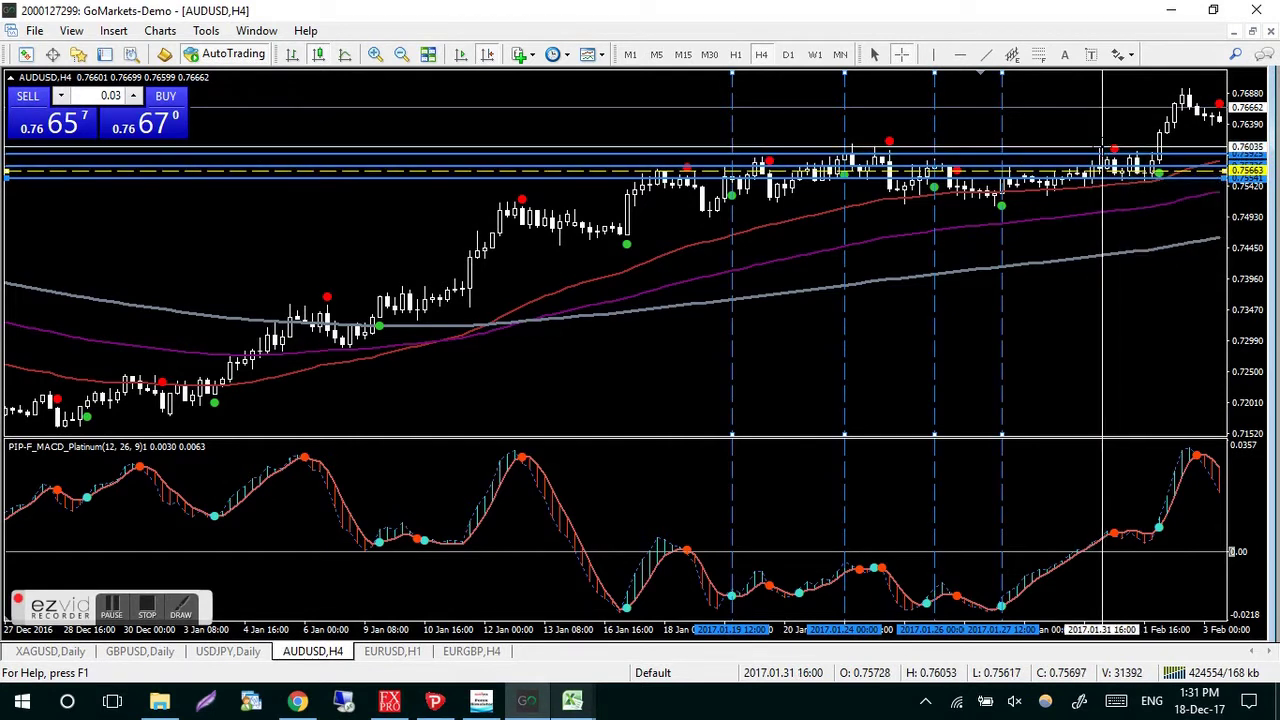
drag(1138, 184, 1078, 124)
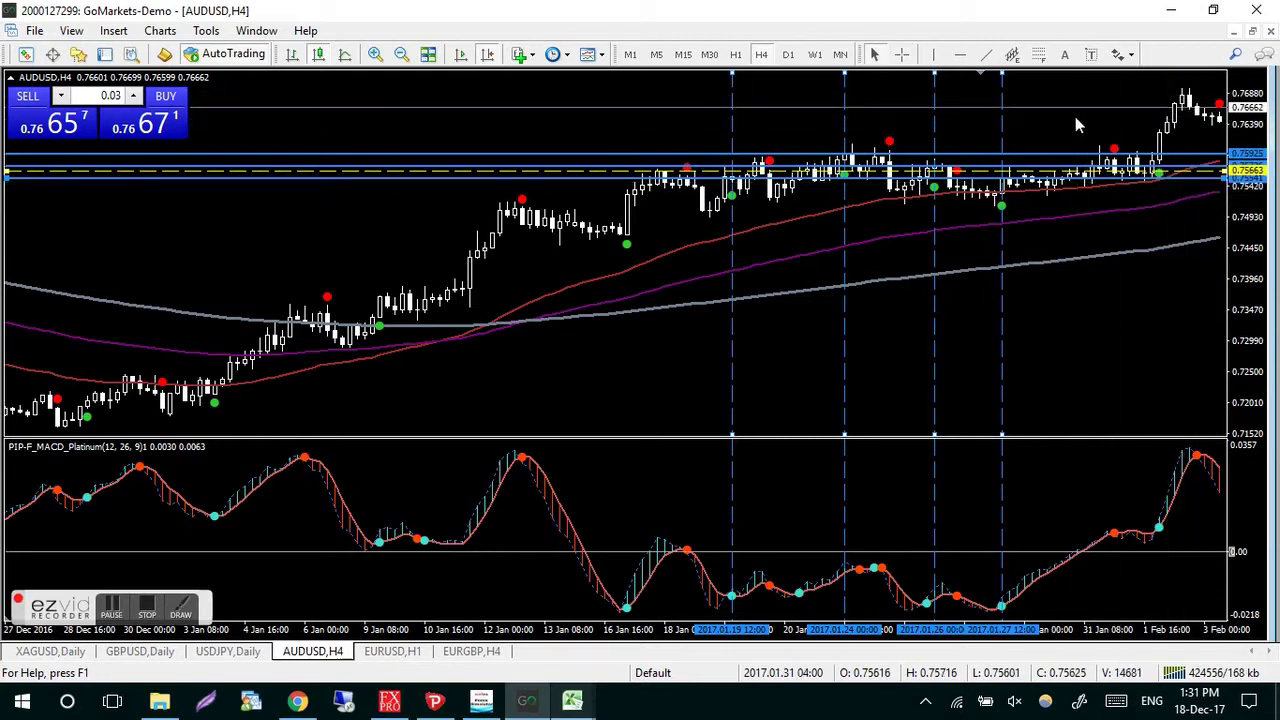
Step: Switch to the AUDUSD 4hr workbook in Excel and check the breakeven price of the fourth trade
mouse_move(572, 700)
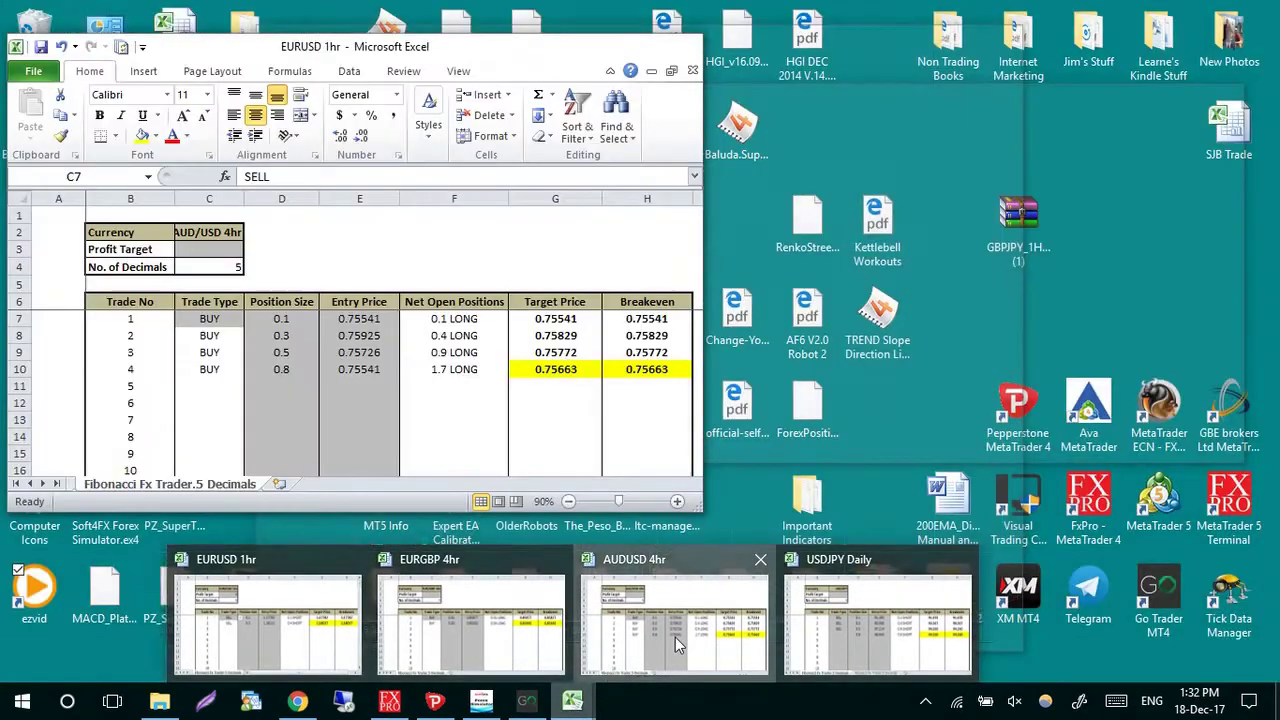
click(676, 645)
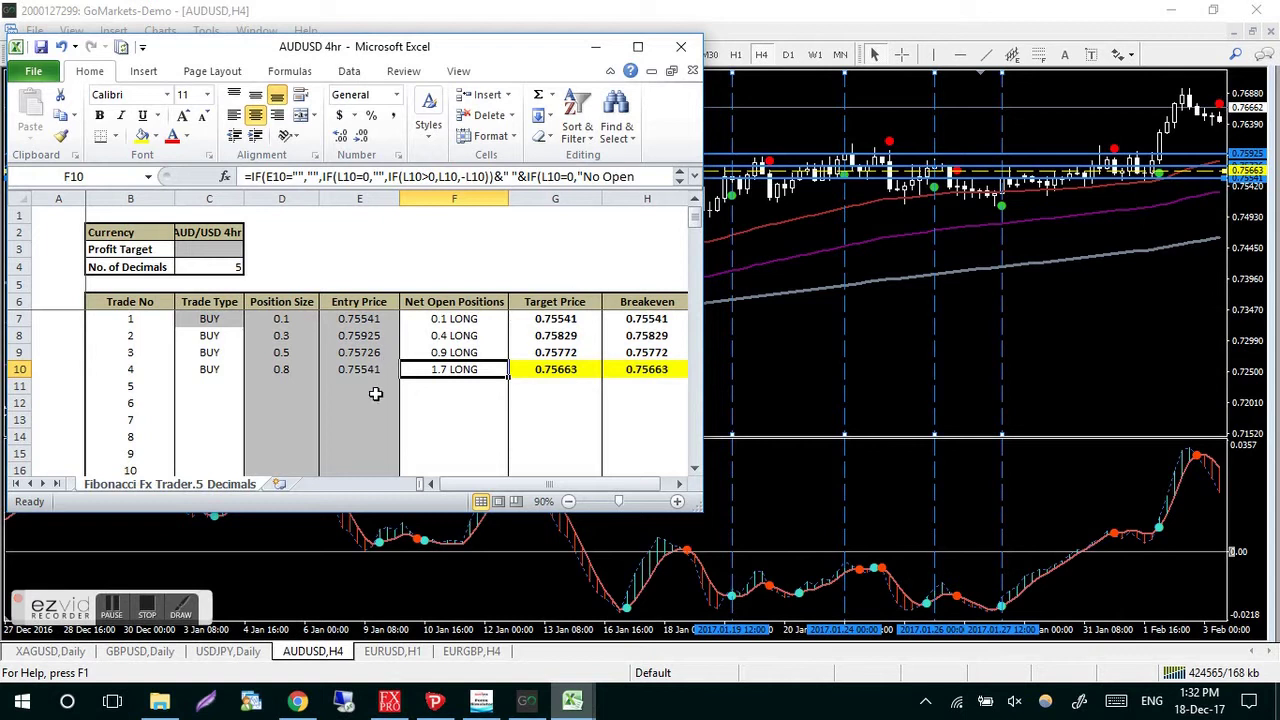
click(637, 370)
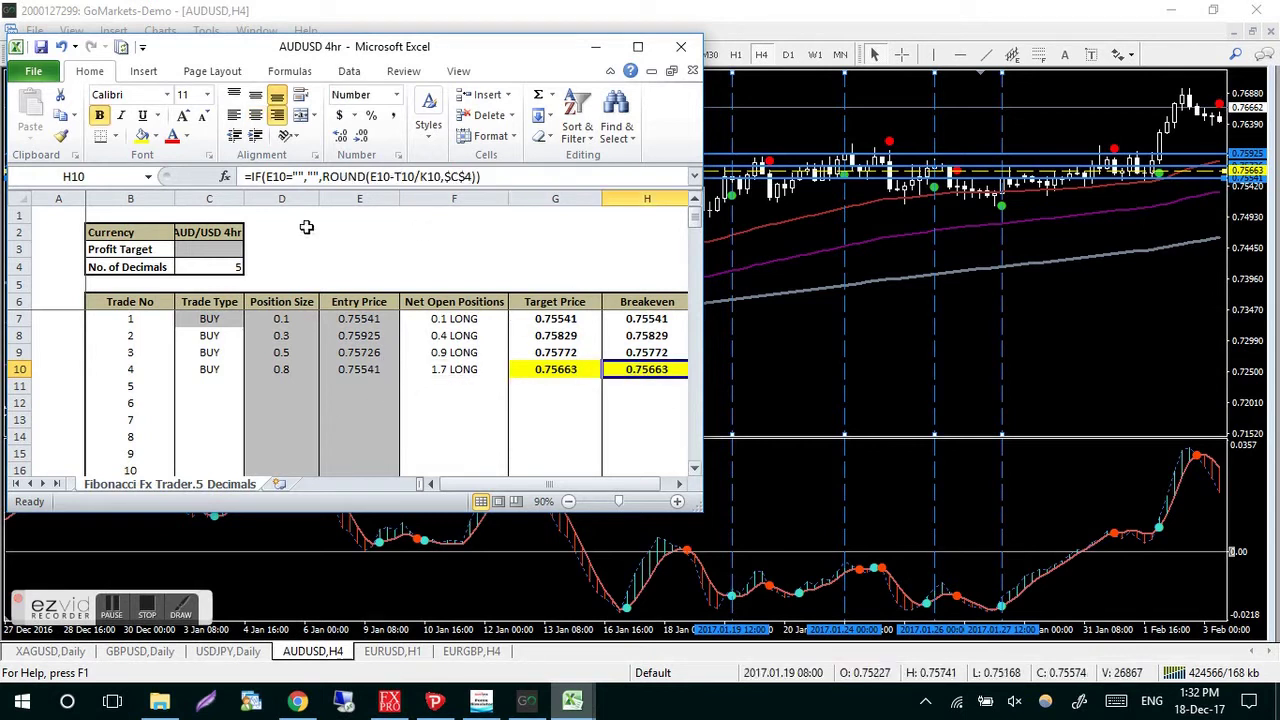
Step: Switch to Chrome, look through the JAGfx Facebook group's files including AUDUSD 1hr.xlsx, and return to the AUDUSD H4 chart in MetaTrader
click(298, 700)
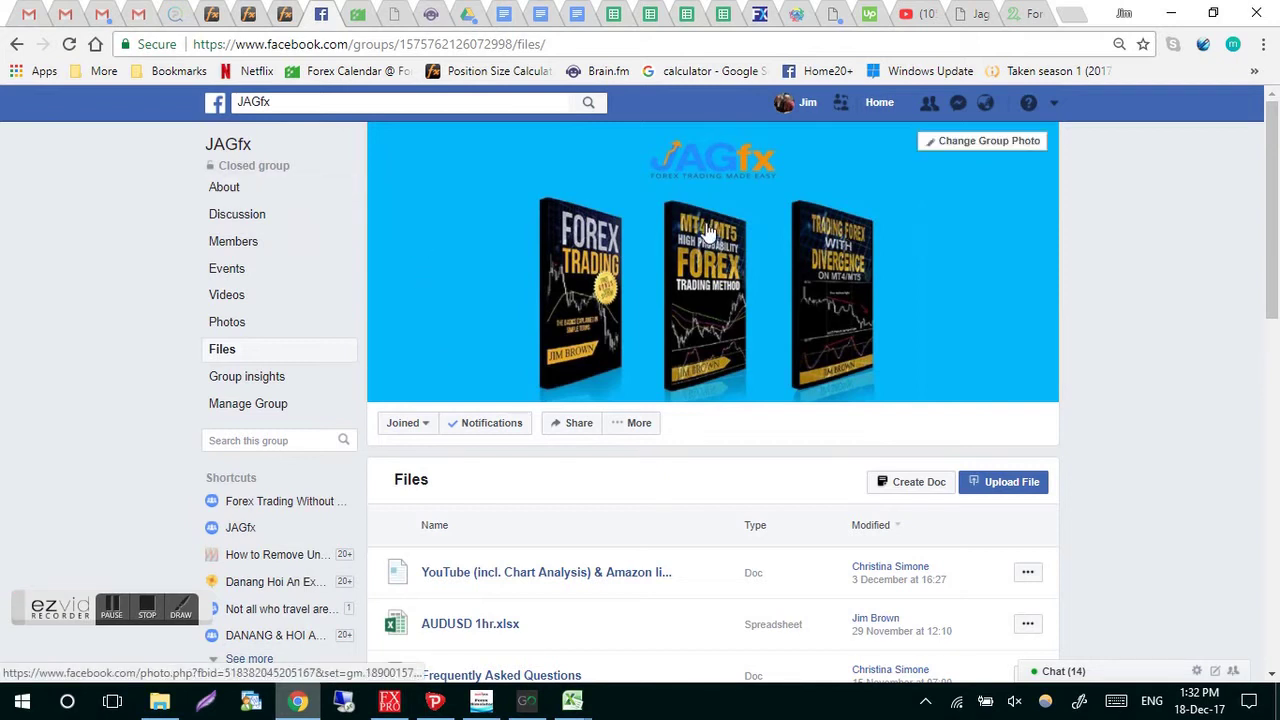
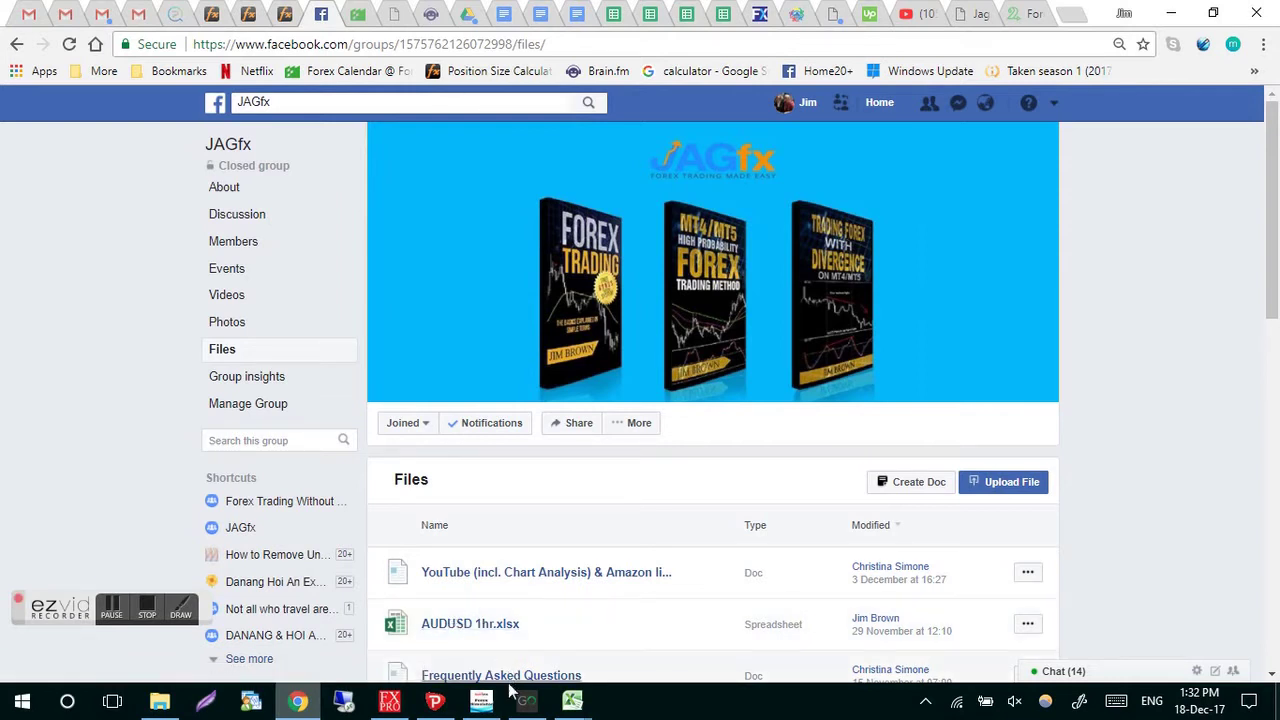
drag(1274, 219, 1258, 308)
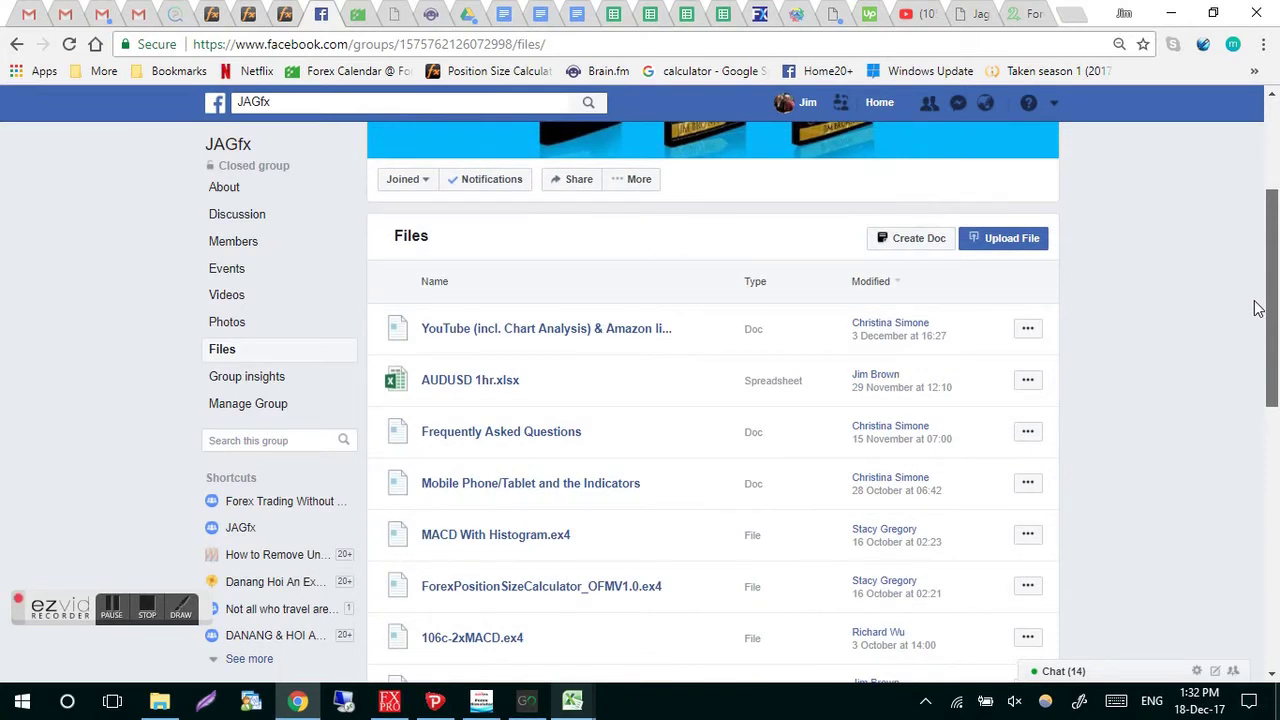
drag(1258, 308, 1267, 229)
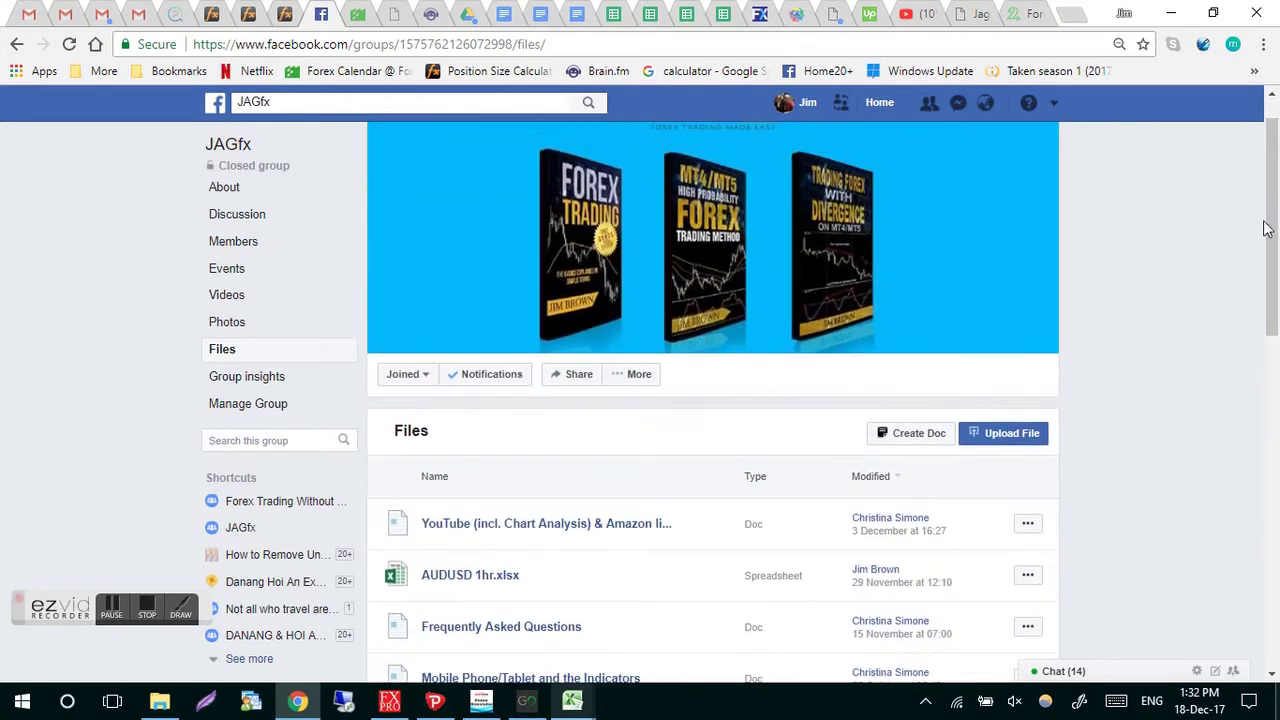
click(1173, 14)
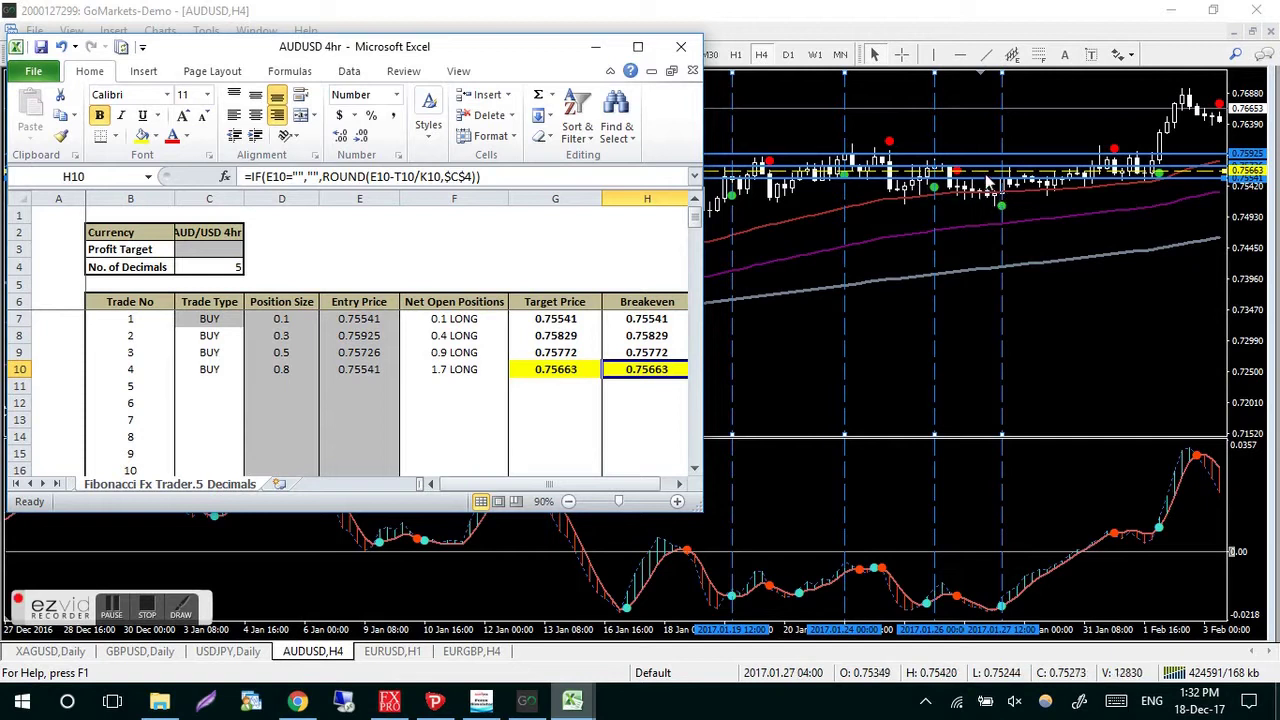
click(800, 362)
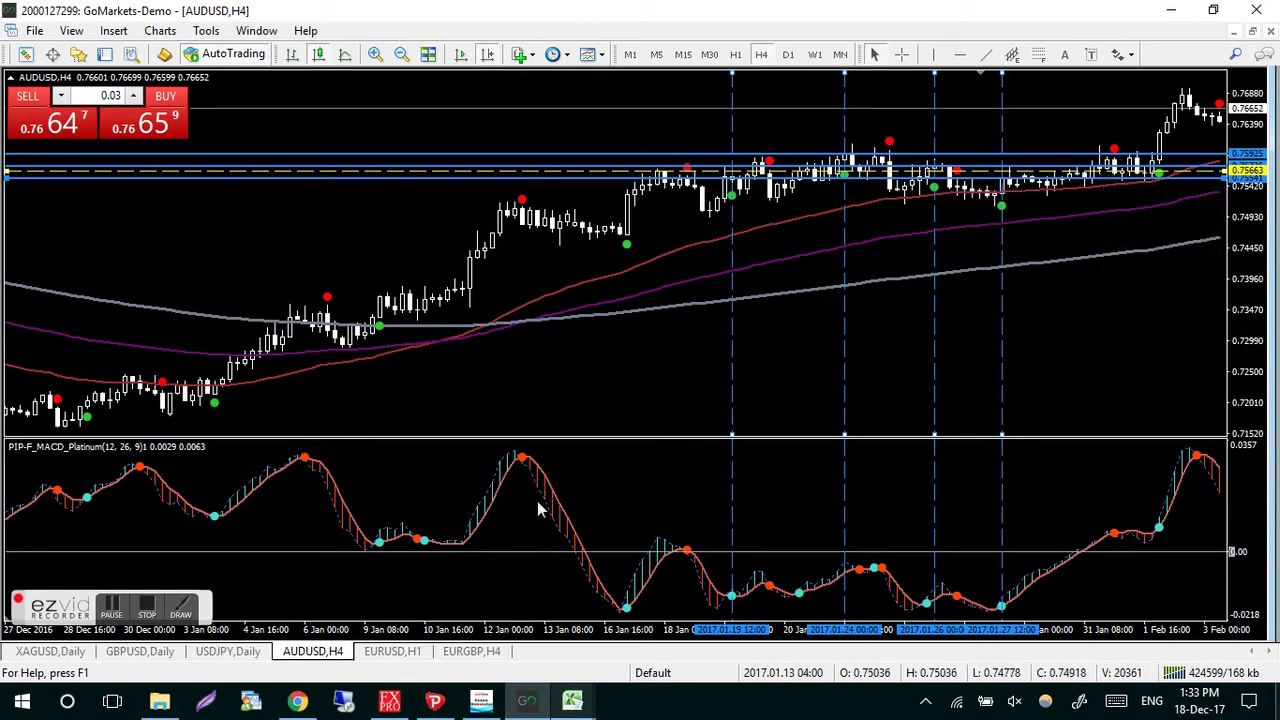
Step: Bring up the USDJPY Daily chart and examine the first two marked sell entries with the crosshair, measuring the move around the first entry
click(230, 652)
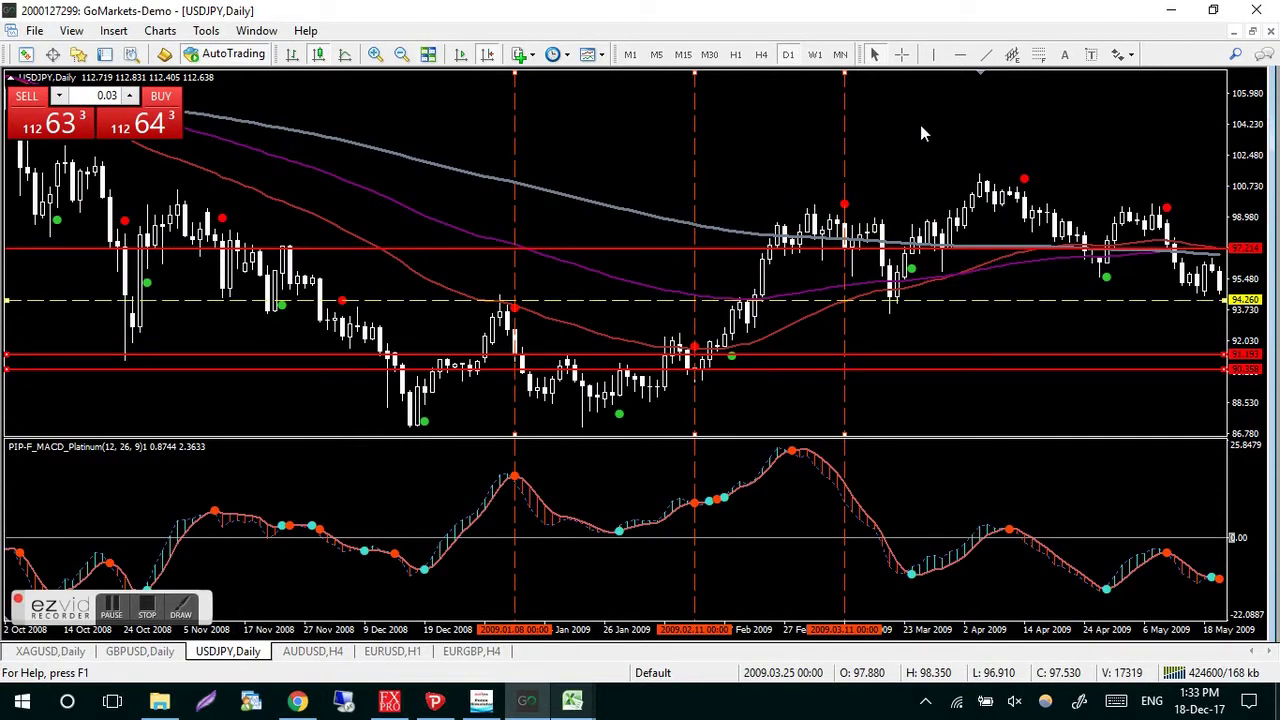
scroll(420, 115, up, 5)
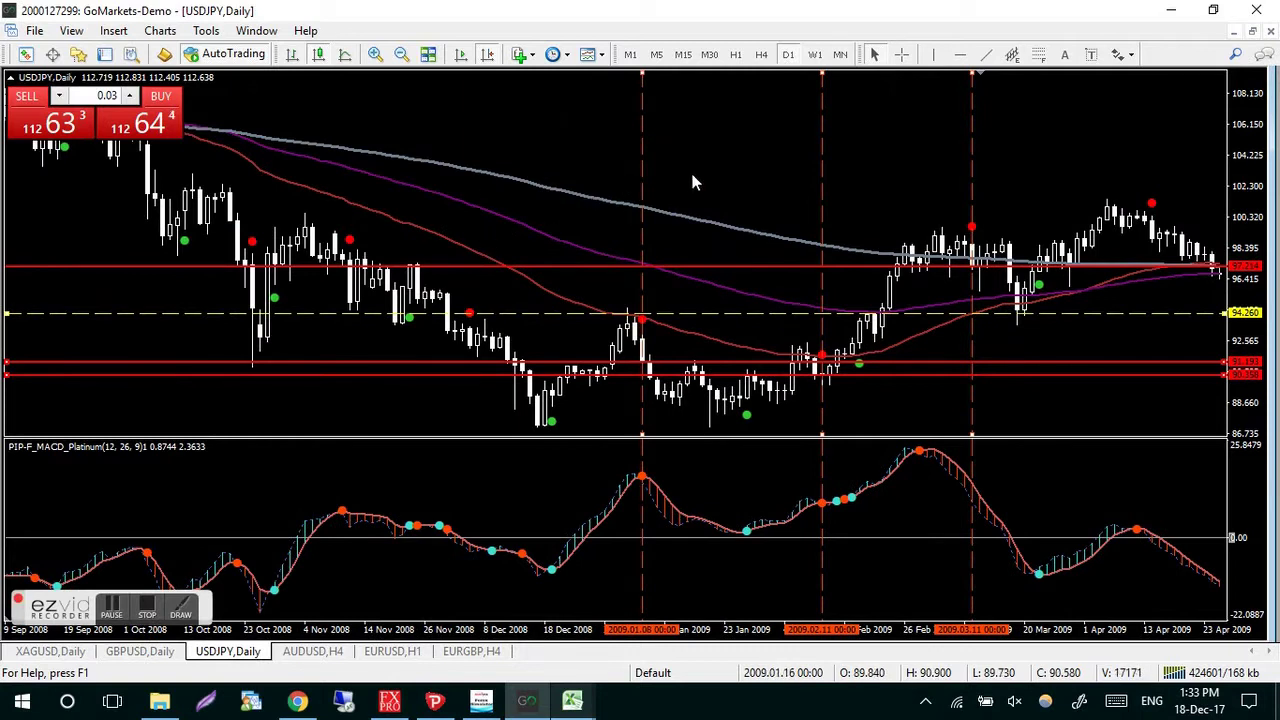
middle_click(670, 175)
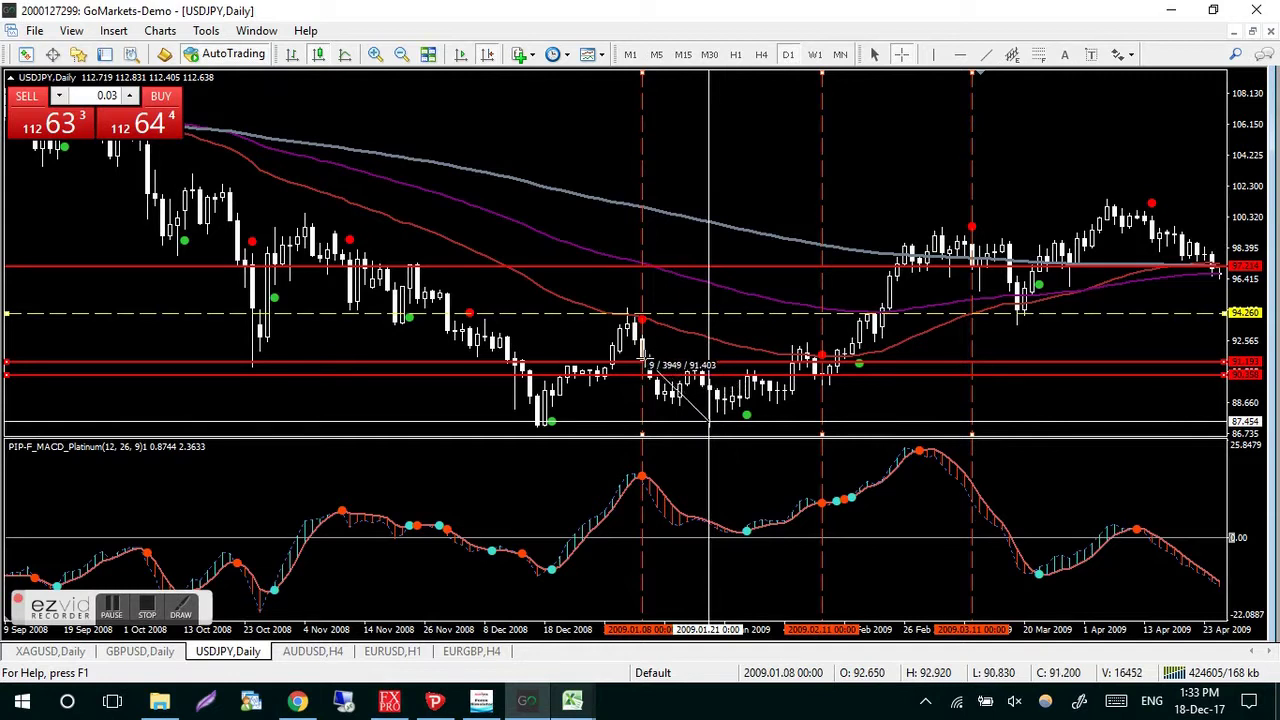
drag(709, 428, 648, 368)
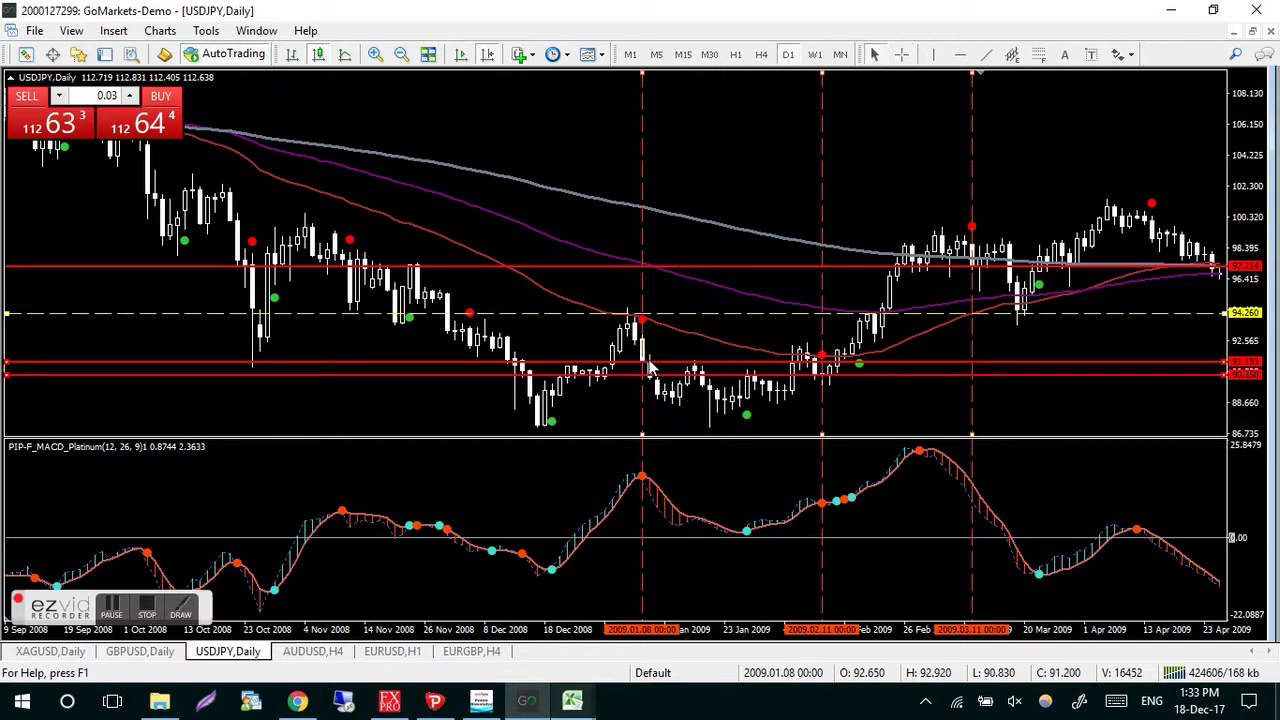
middle_click(712, 146)
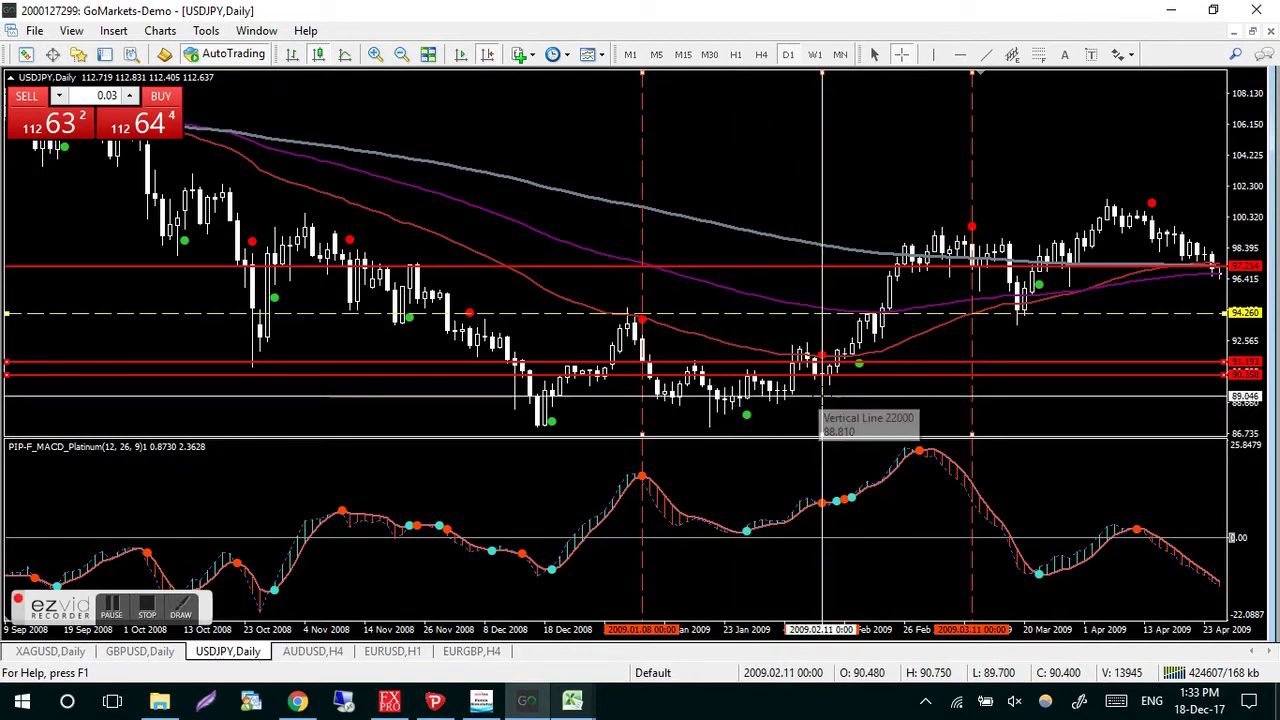
double_click(822, 375)
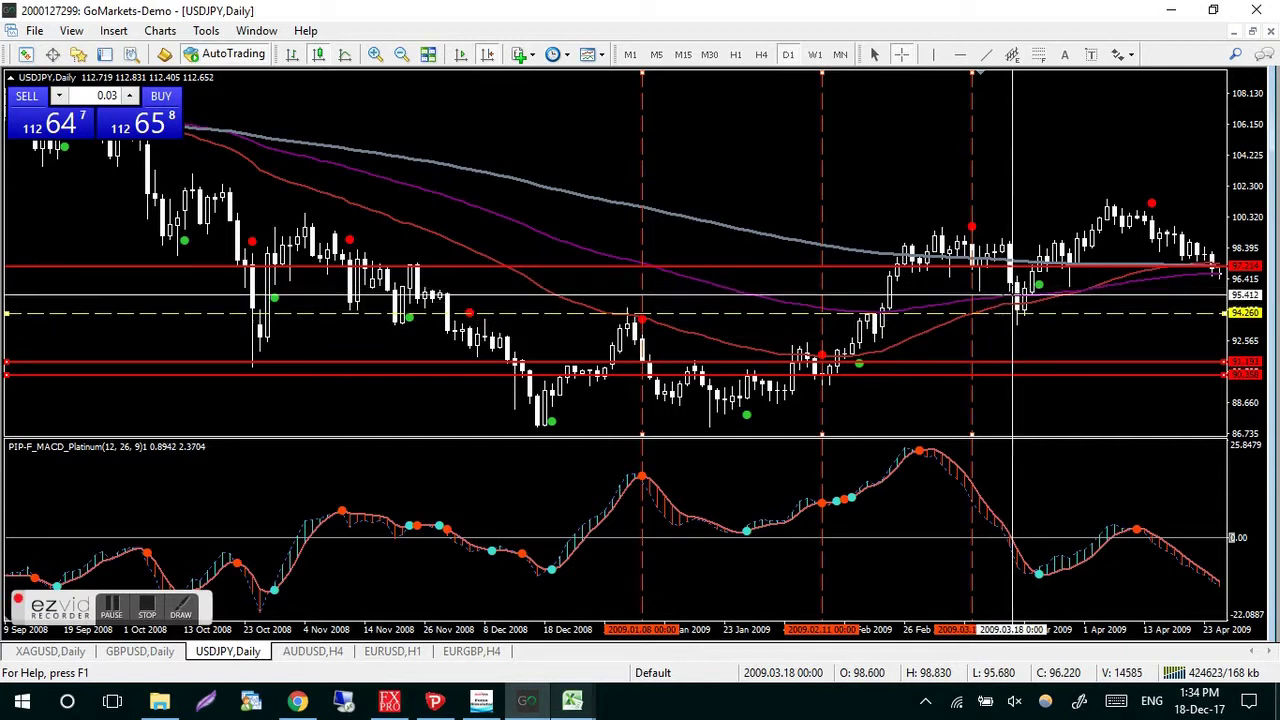
Step: Inspect the drop after the third USDJPY sell against the dashed breakeven line and the price action up to April 2009
mouse_move(1016, 315)
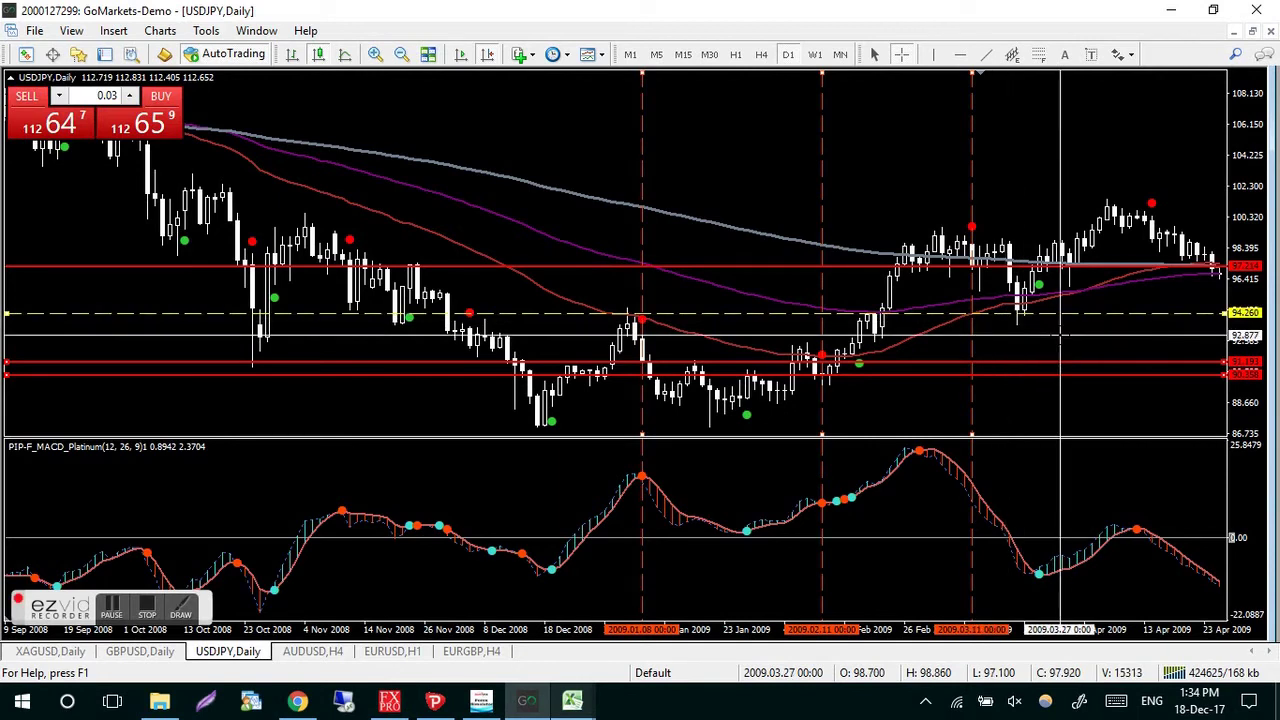
drag(1061, 343, 1015, 343)
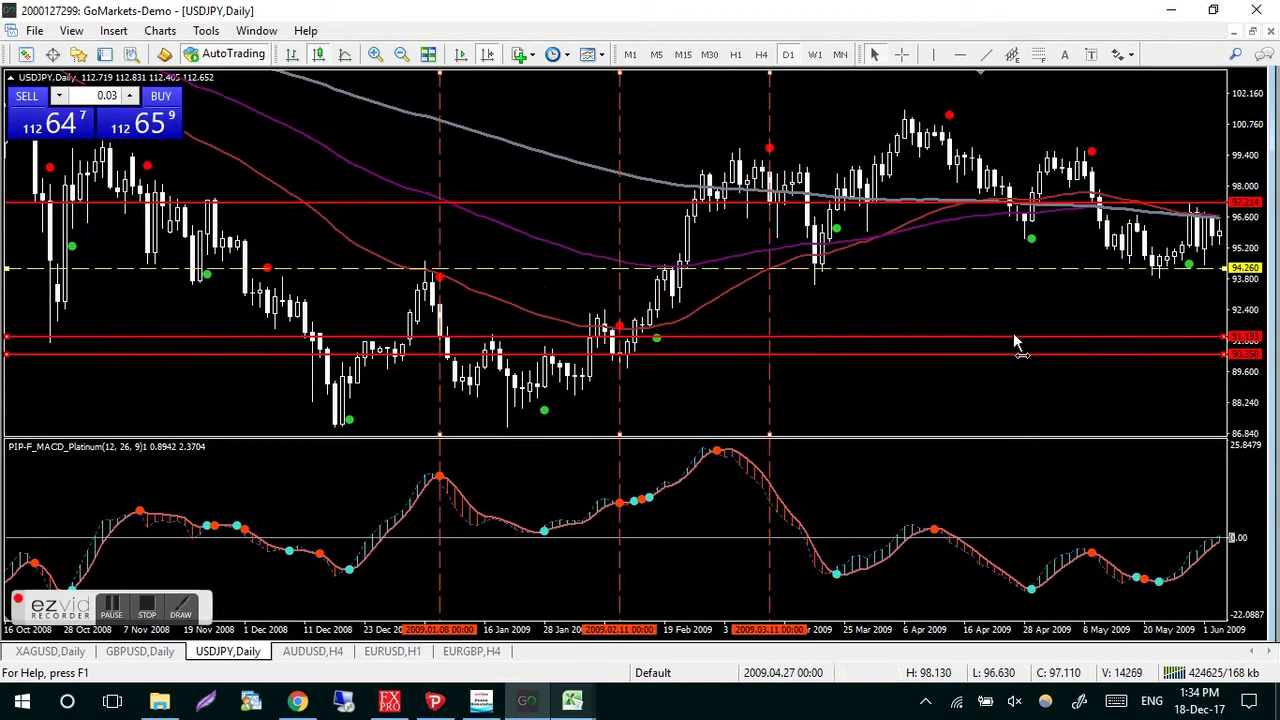
middle_click(890, 418)
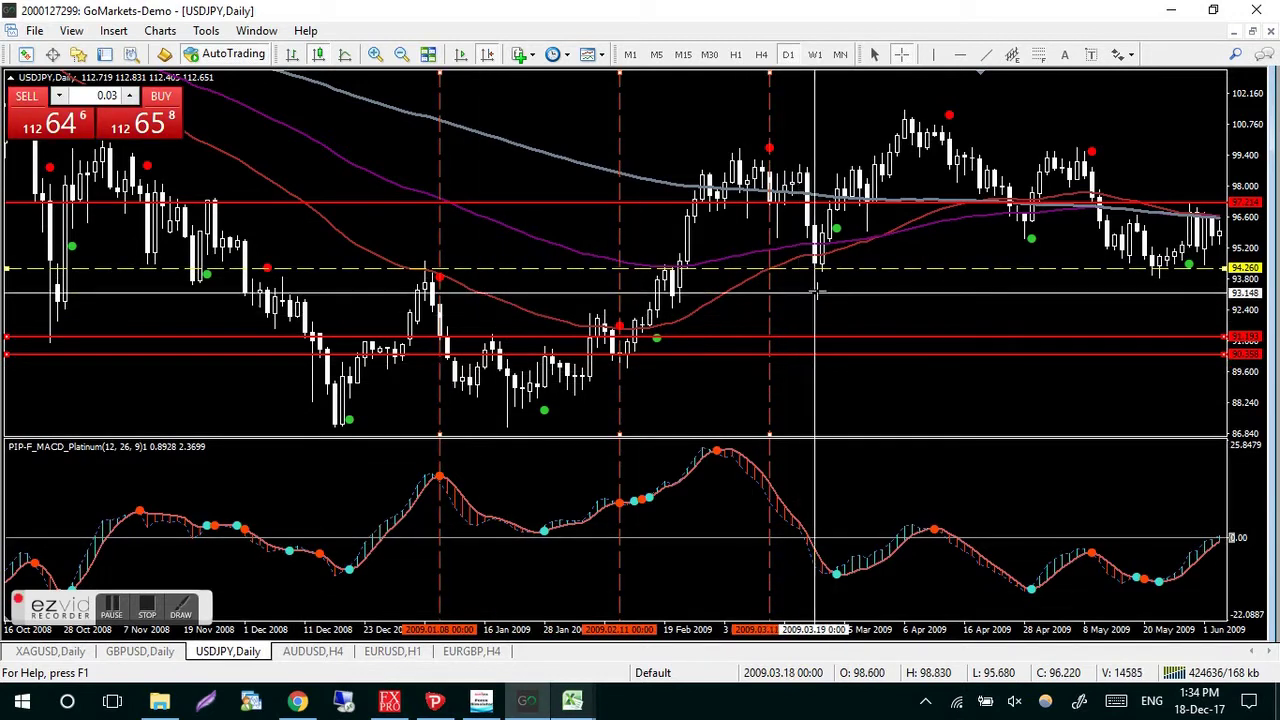
mouse_move(838, 243)
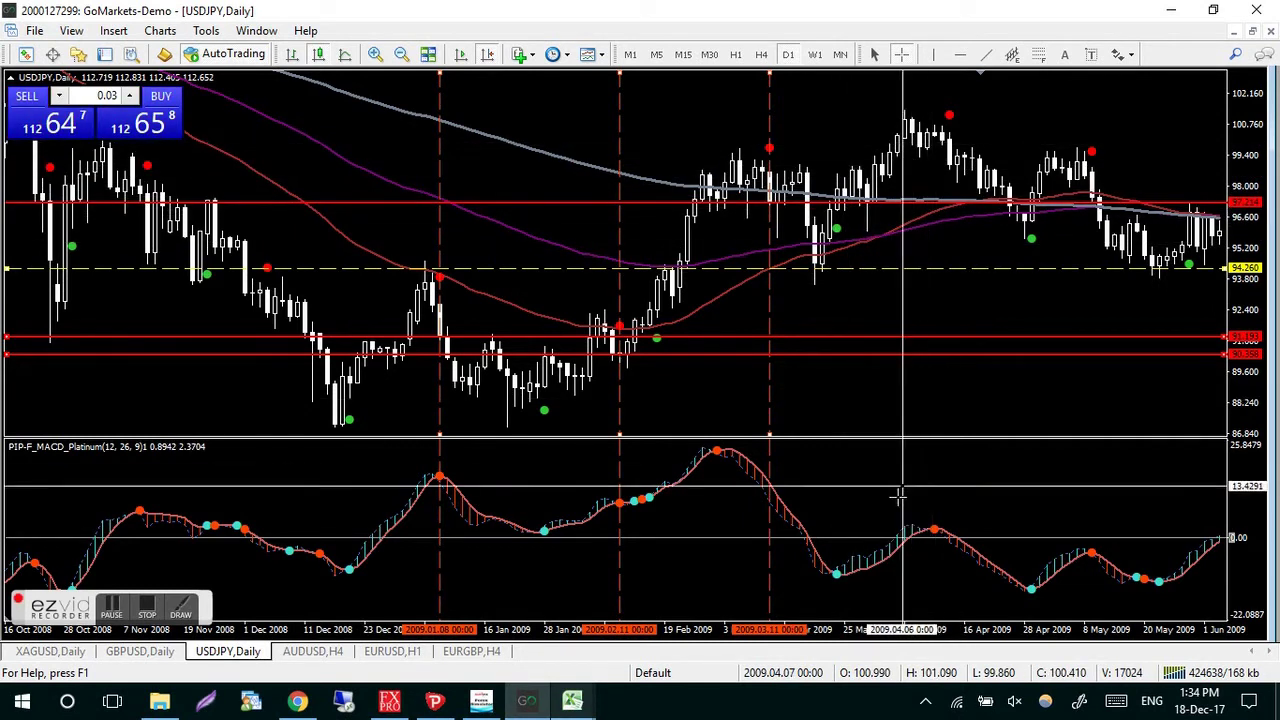
mouse_move(906, 527)
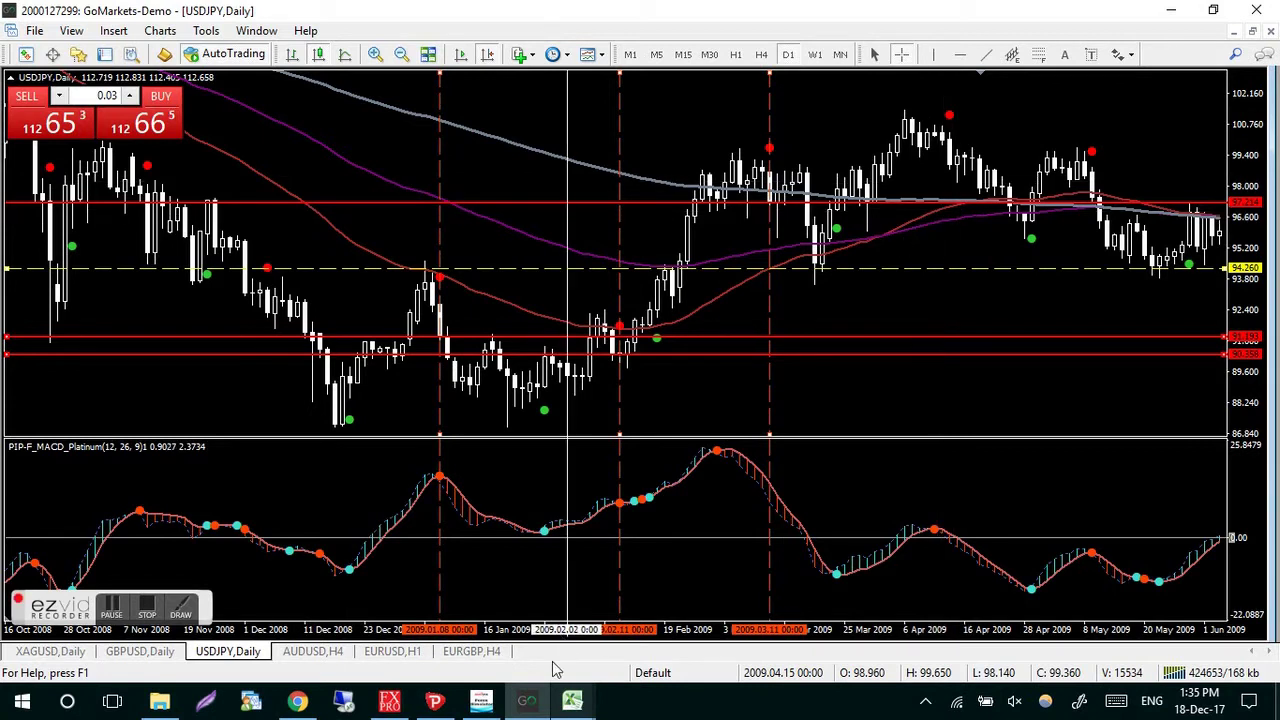
Step: Switch to the USDJPY Daily workbook in Excel and set the trade type of trade 4 to SELL
mouse_move(572, 700)
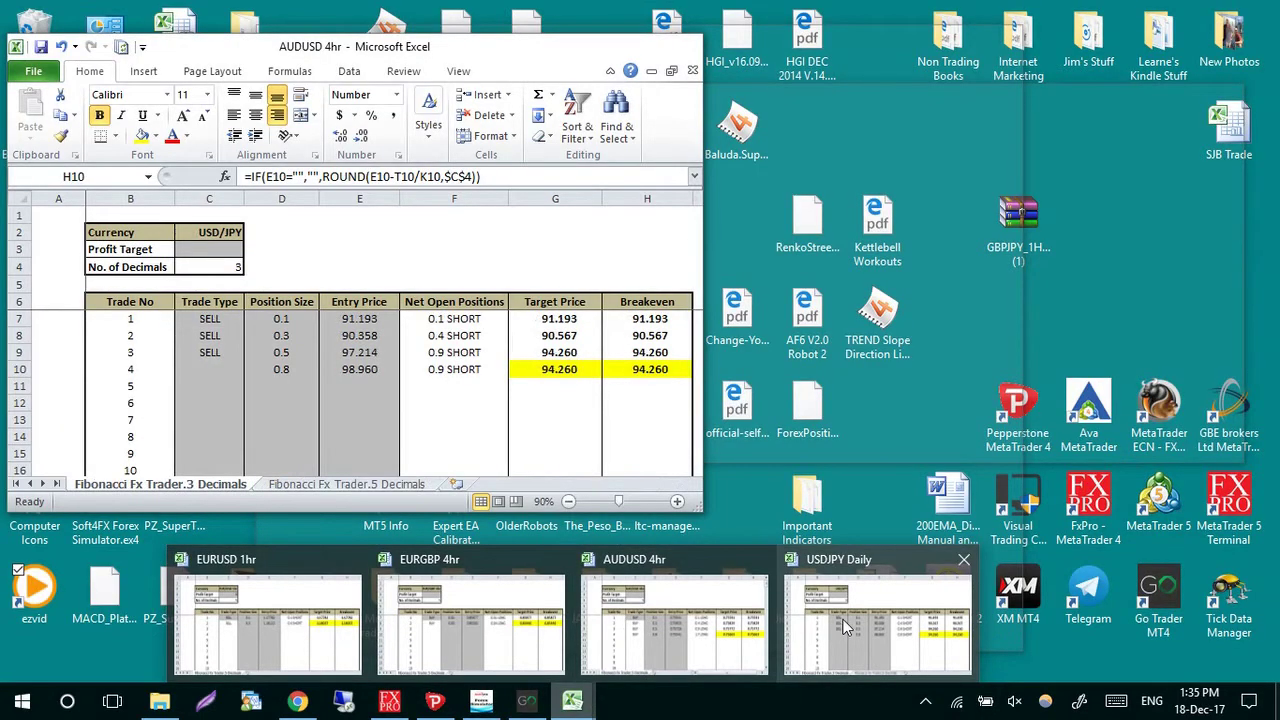
click(877, 622)
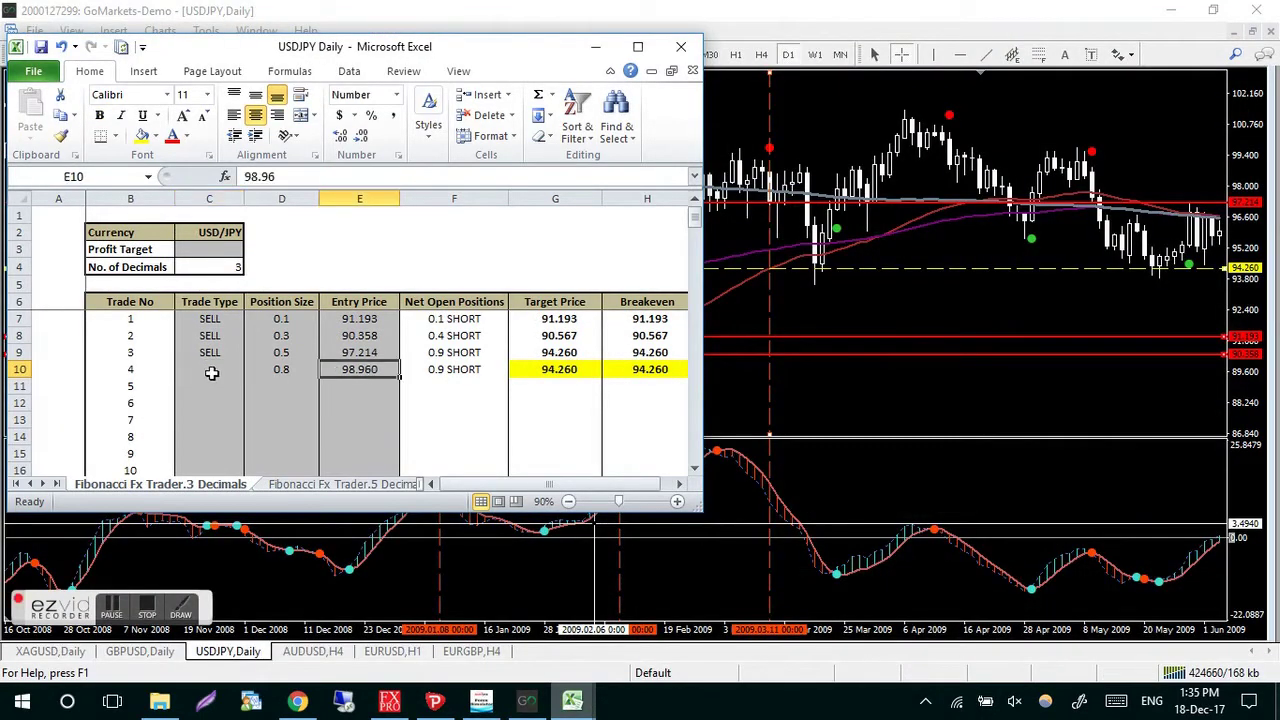
text(SELL)
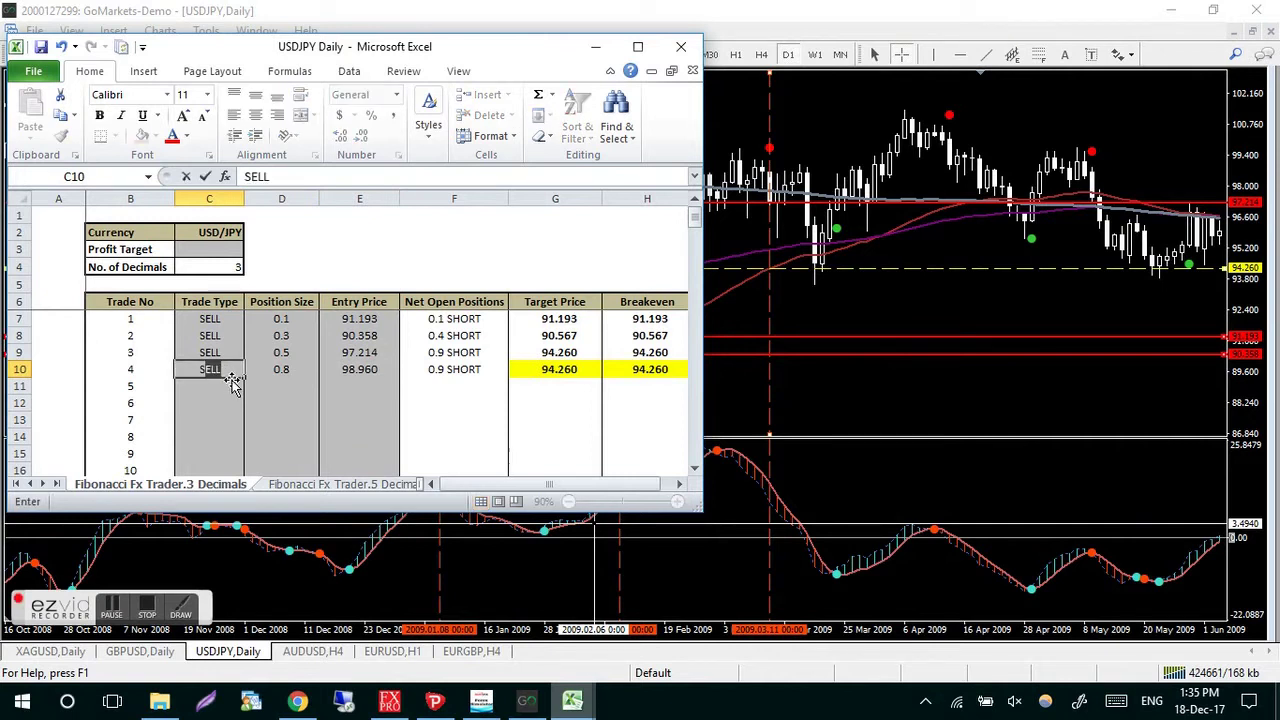
key(Tab)
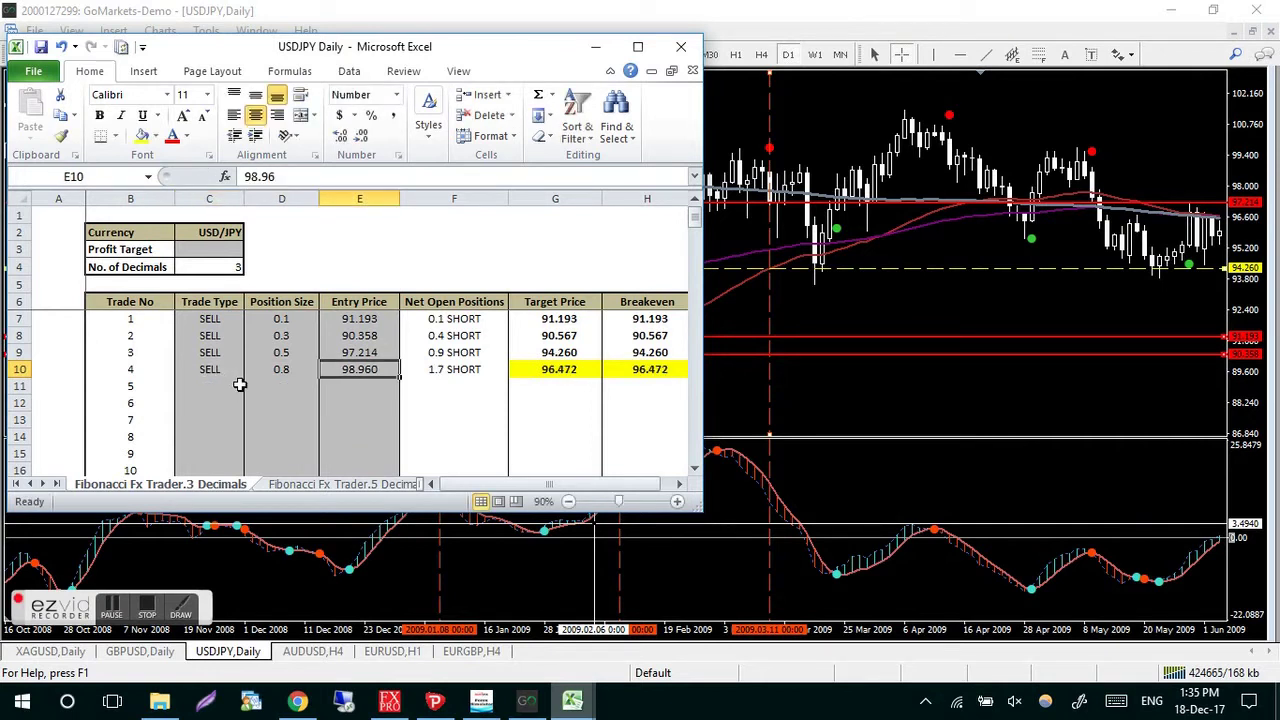
key(Tab)
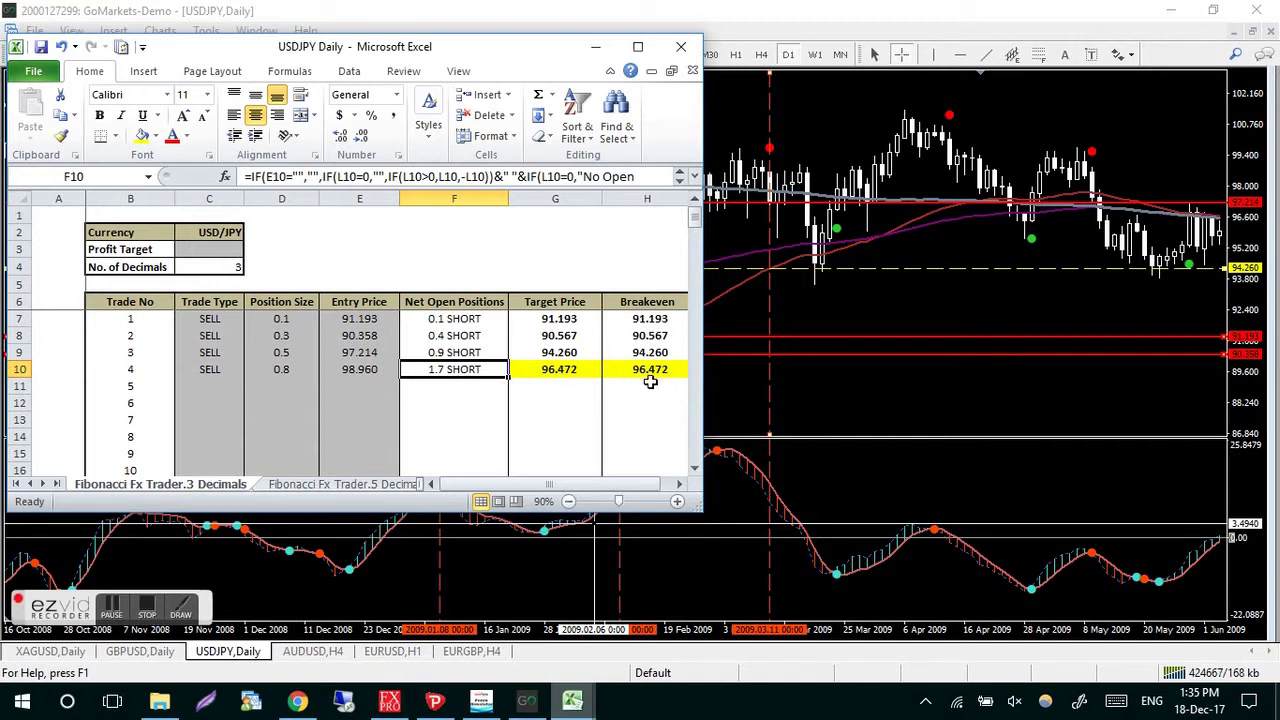
Step: Return to the USDJPY chart in MetaTrader and set the dashed breakeven line's value to 96.472
click(938, 315)
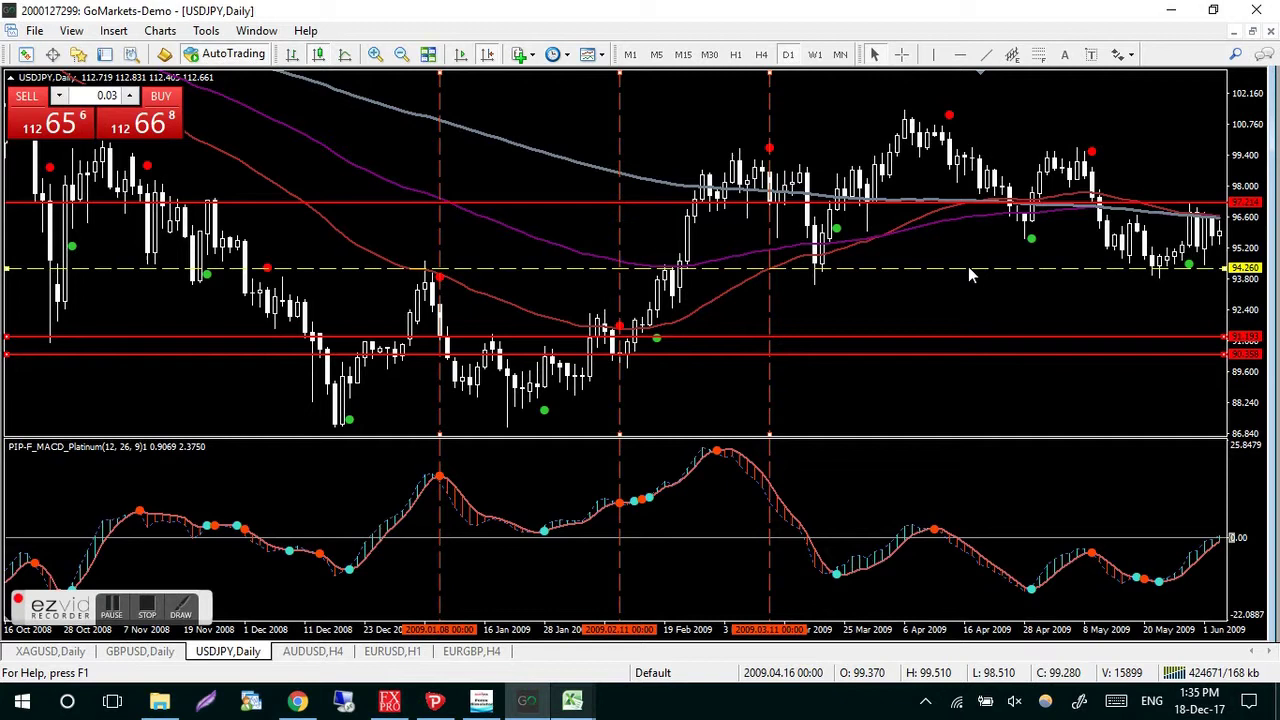
right_click(968, 267)
click(1003, 280)
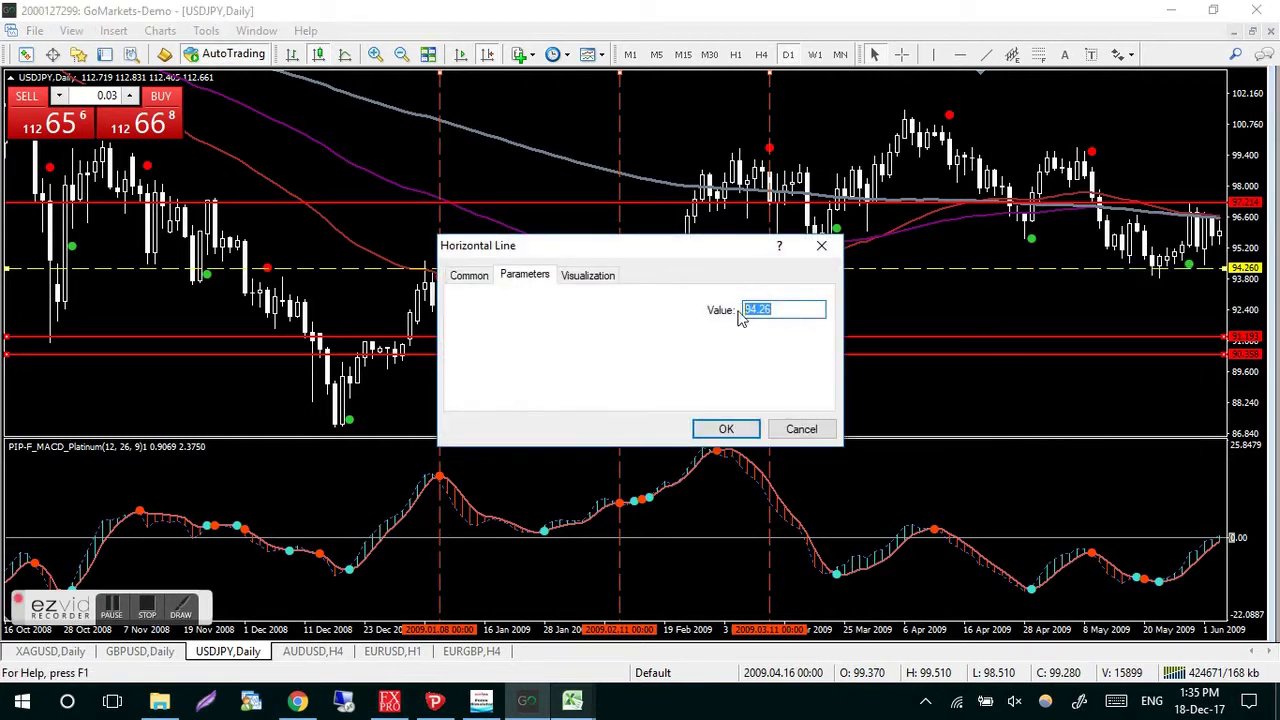
text(96.47)
click(702, 428)
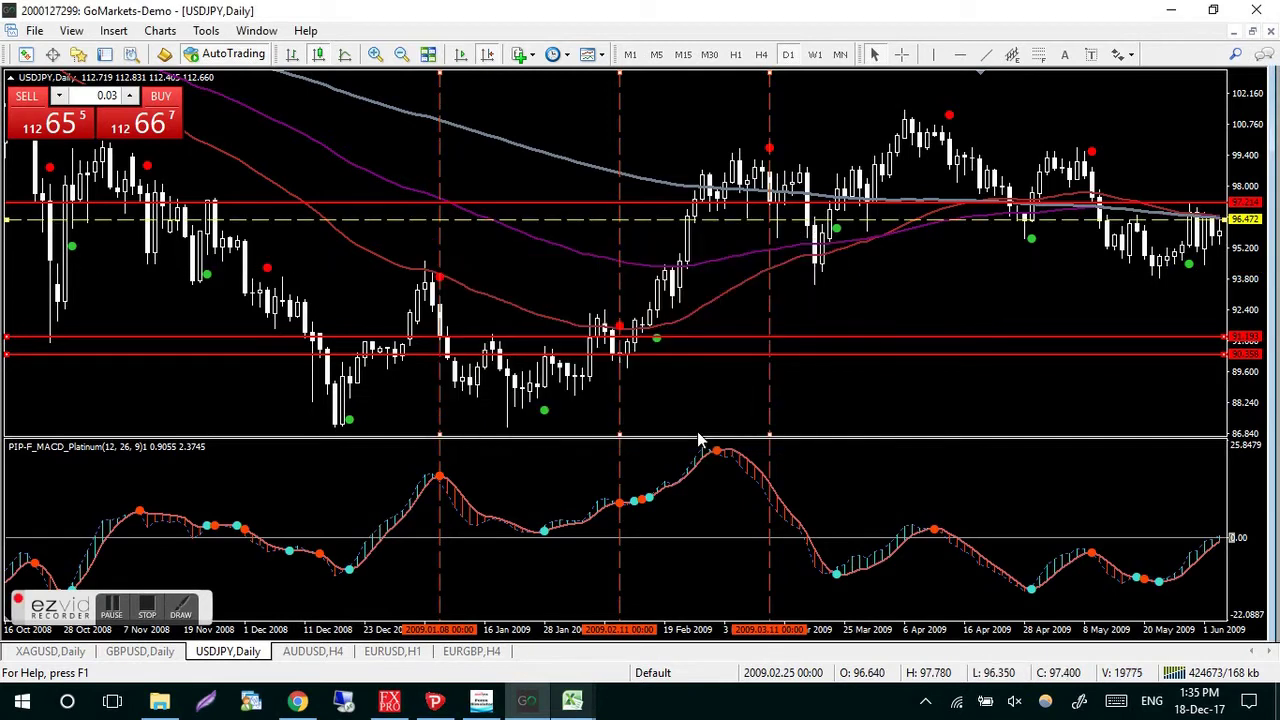
Step: Examine with the crosshair where USDJPY falls to and below the new breakeven line between April and June 2009
middle_click(1000, 262)
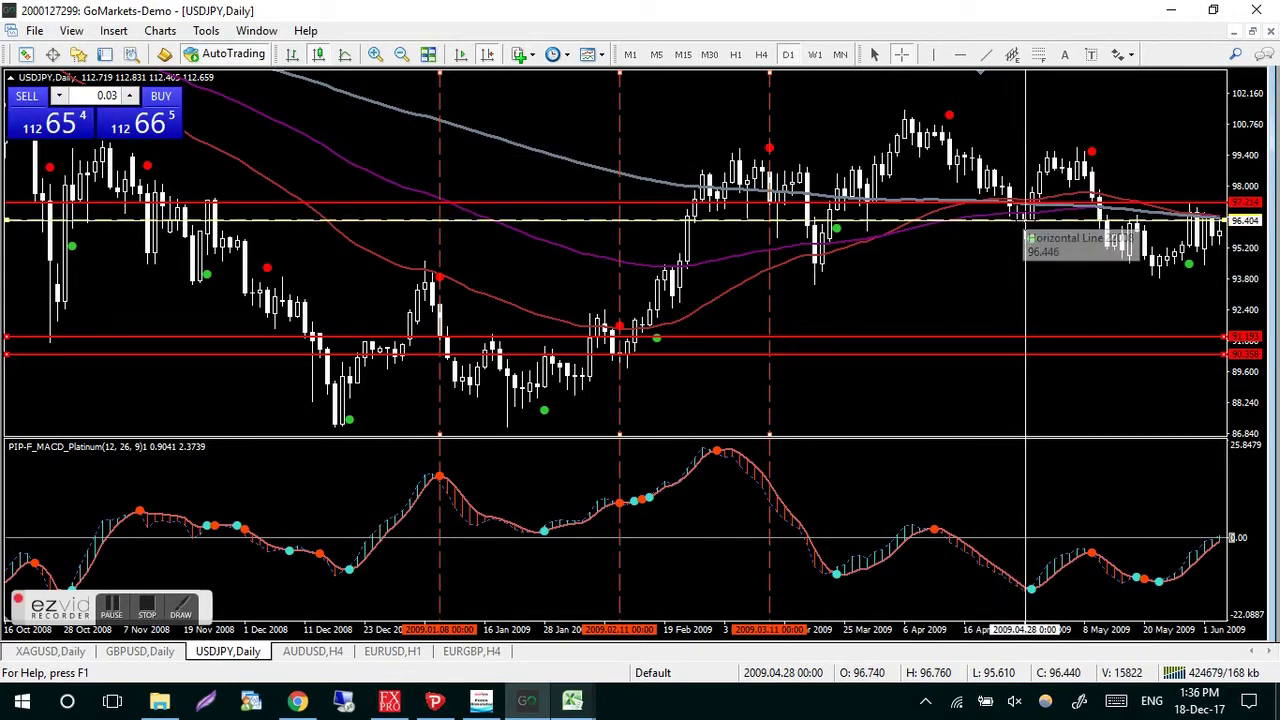
click(943, 268)
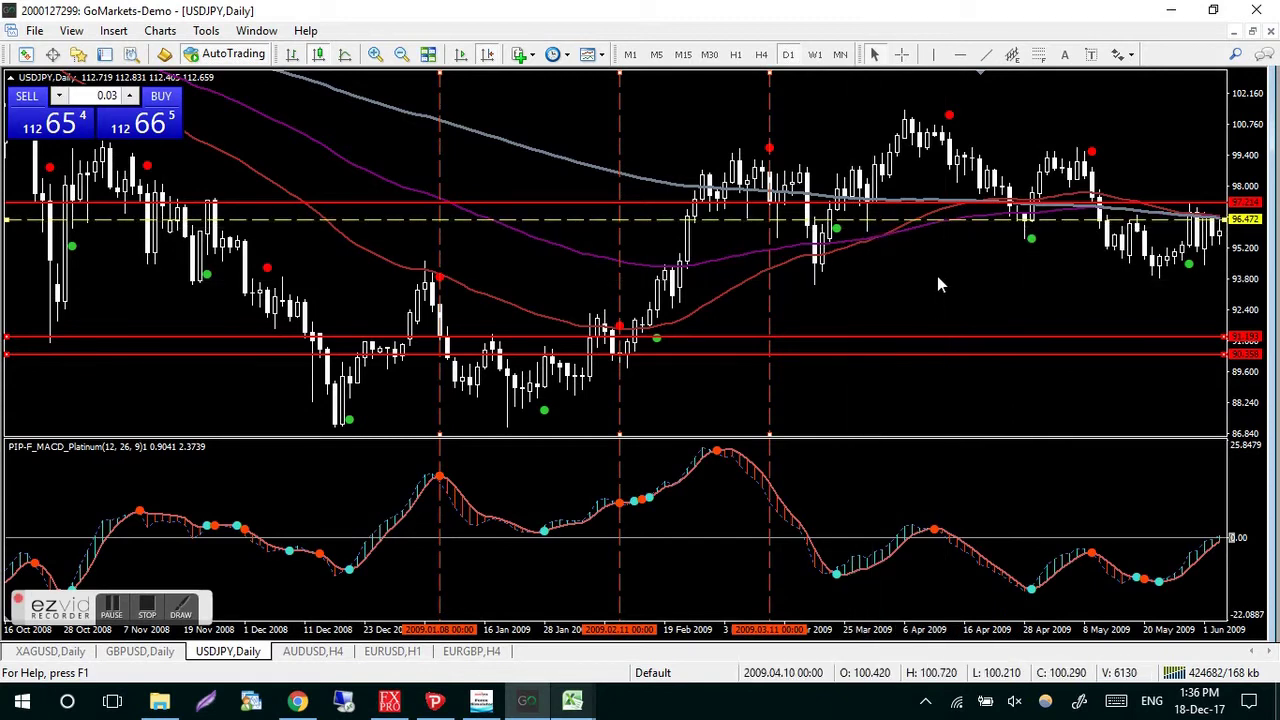
mouse_move(934, 278)
mouse_down()
mouse_move(957, 277)
mouse_move(943, 286)
mouse_up()
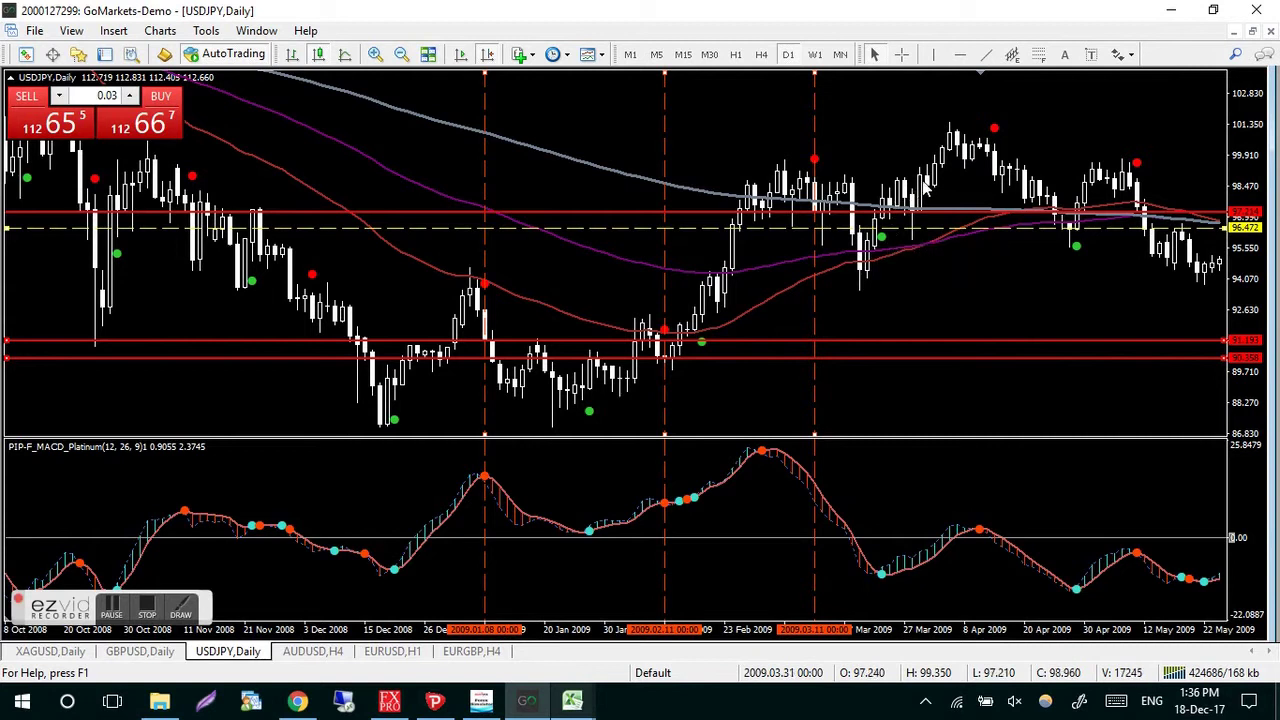
mouse_move(954, 152)
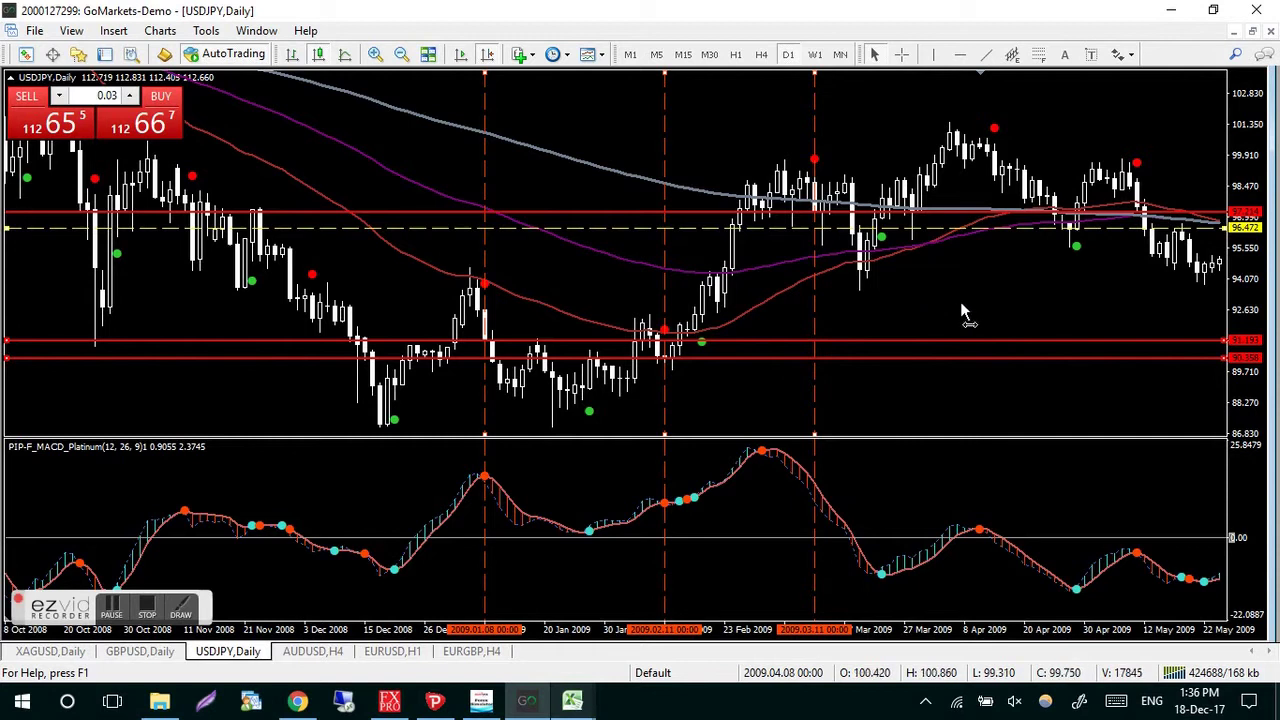
drag(962, 310, 915, 302)
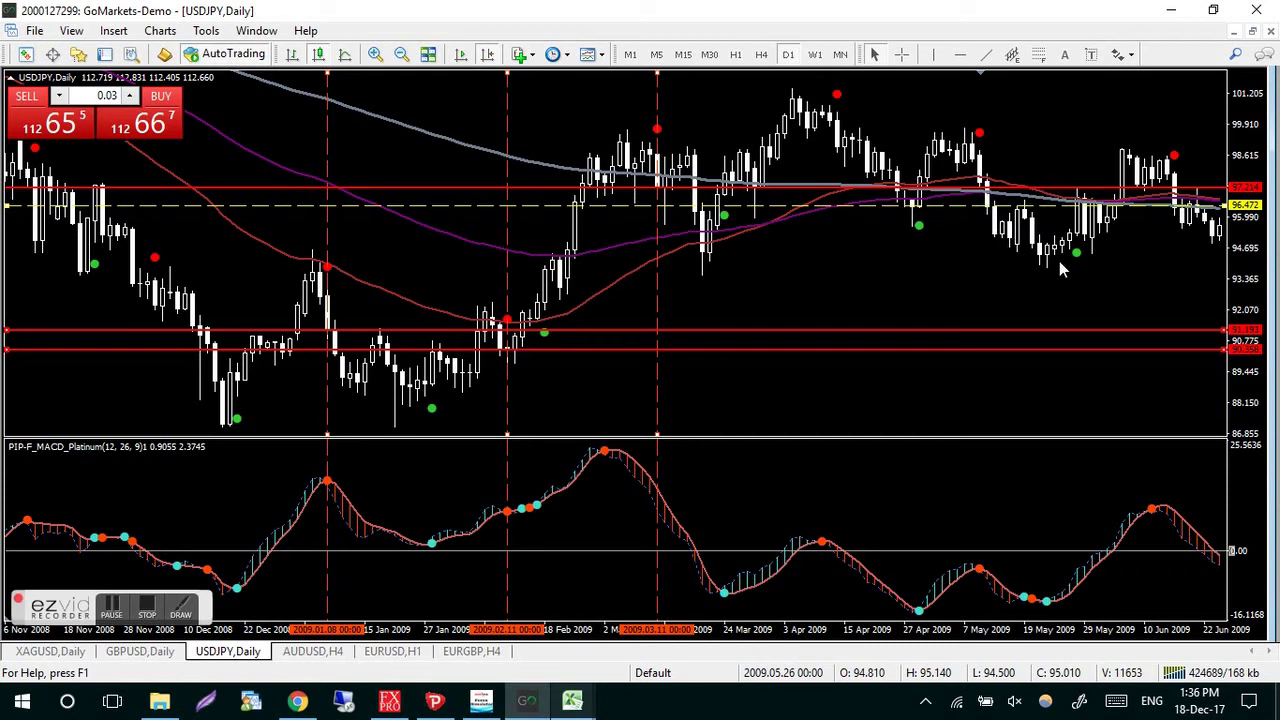
key(ctrl+f)
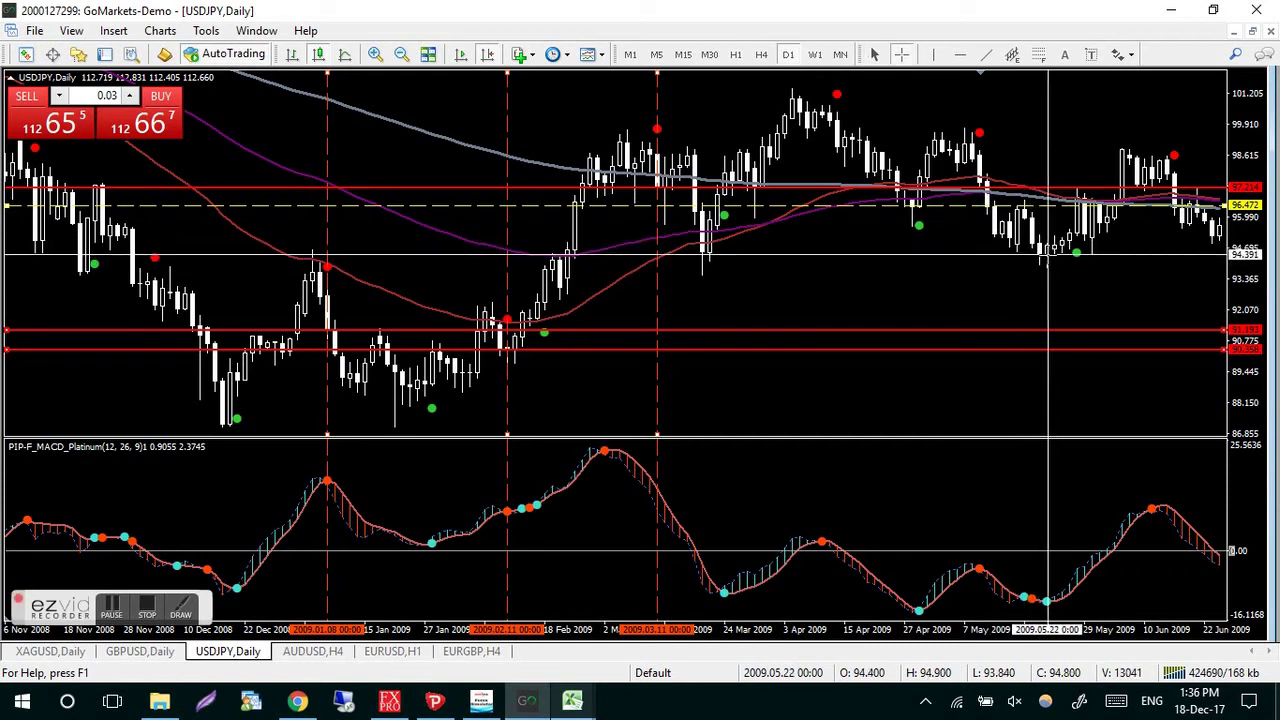
click(1048, 257)
scroll(871, 286, up, 5)
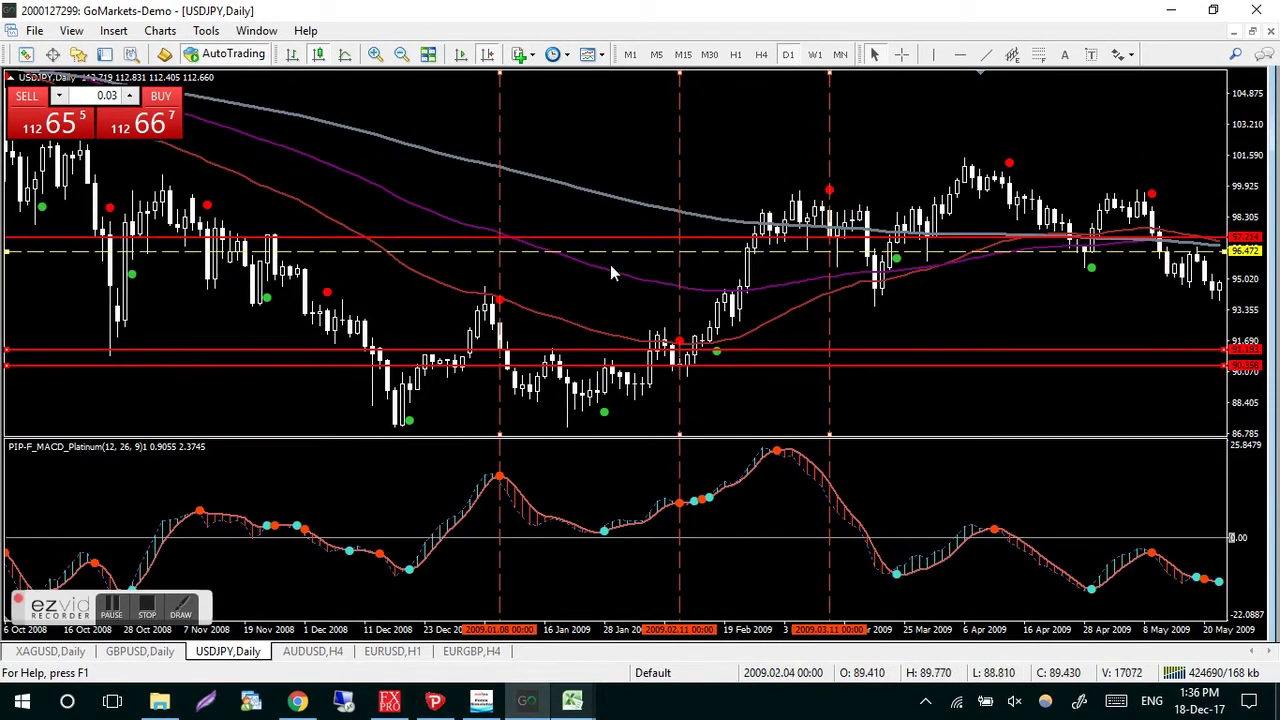
Step: Bring up the GBPUSD Daily chart and place a vertical line on the 2017.05.03 sell signal
click(140, 651)
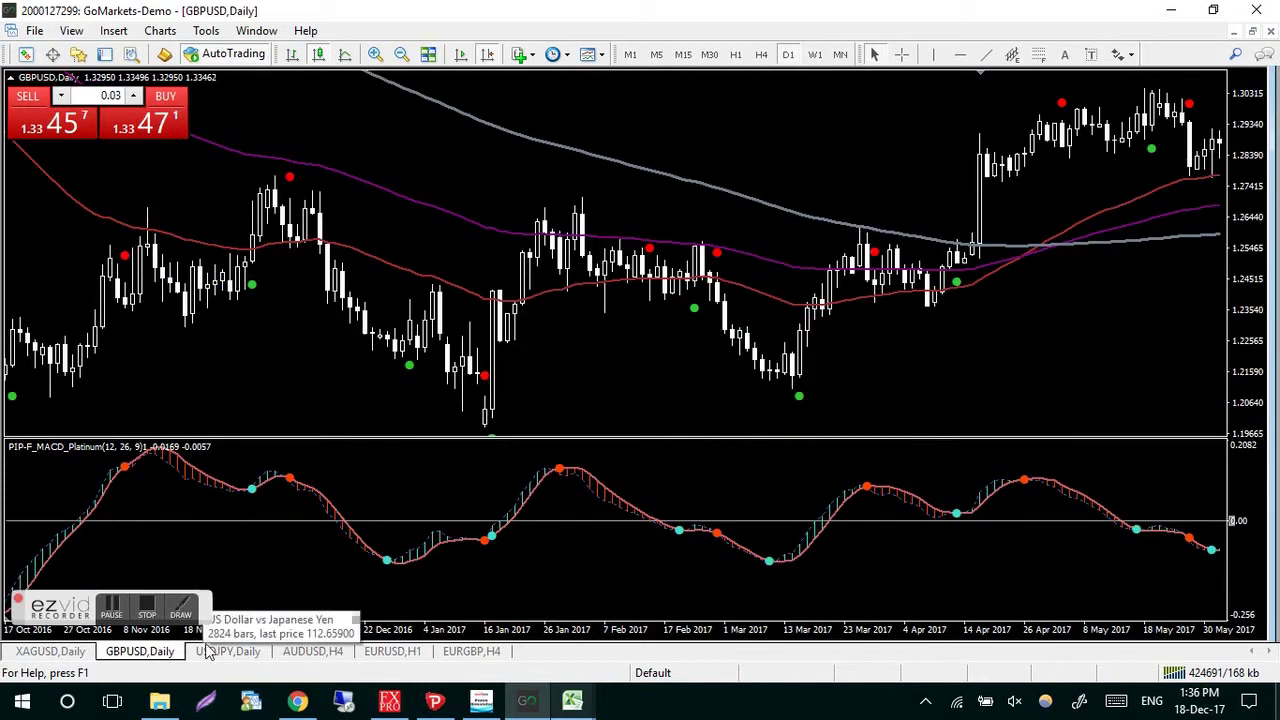
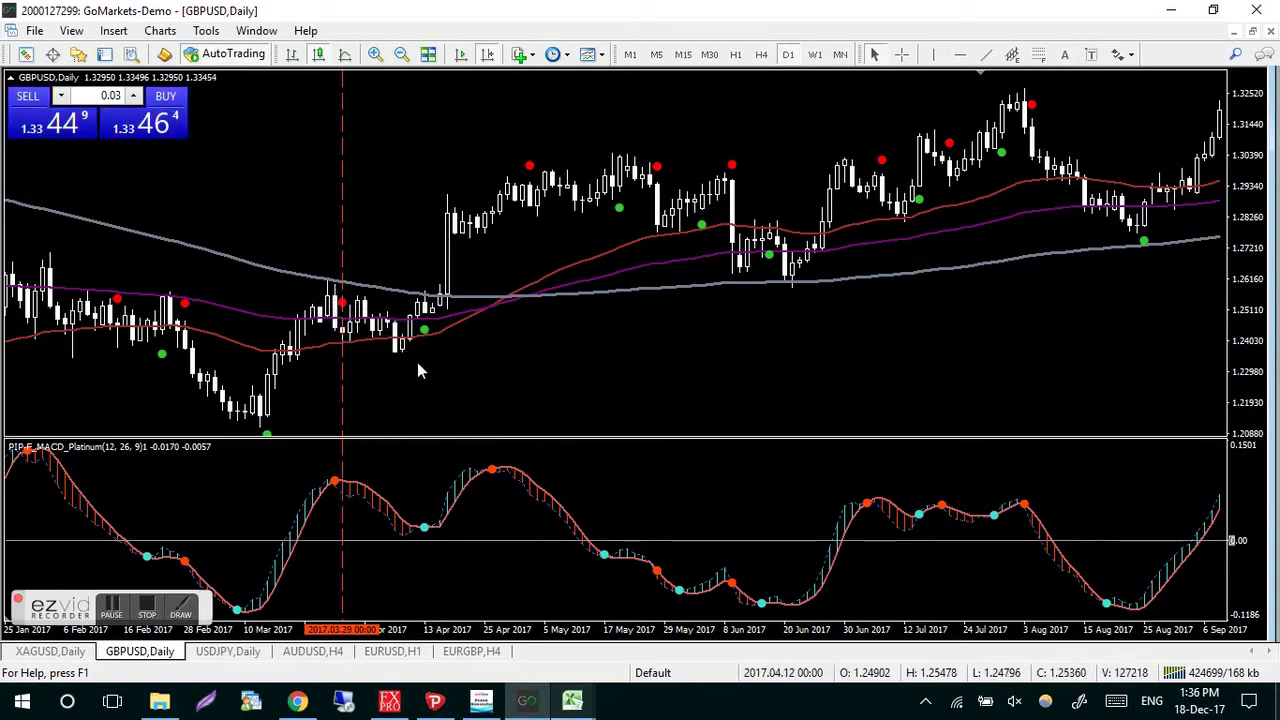
click(935, 55)
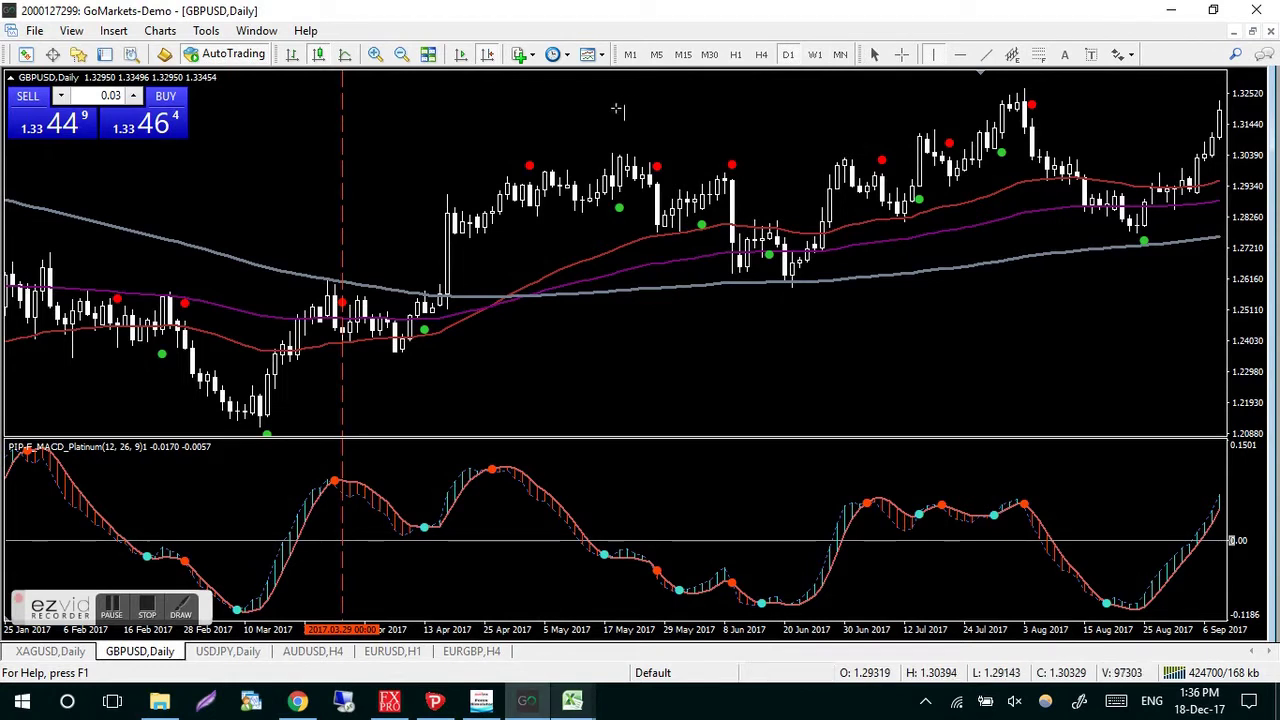
click(530, 148)
Step: Measure with the crosshair from the late May 2017 low back to the second GBPUSD sell entry, and from there toward the first
middle_click(478, 141)
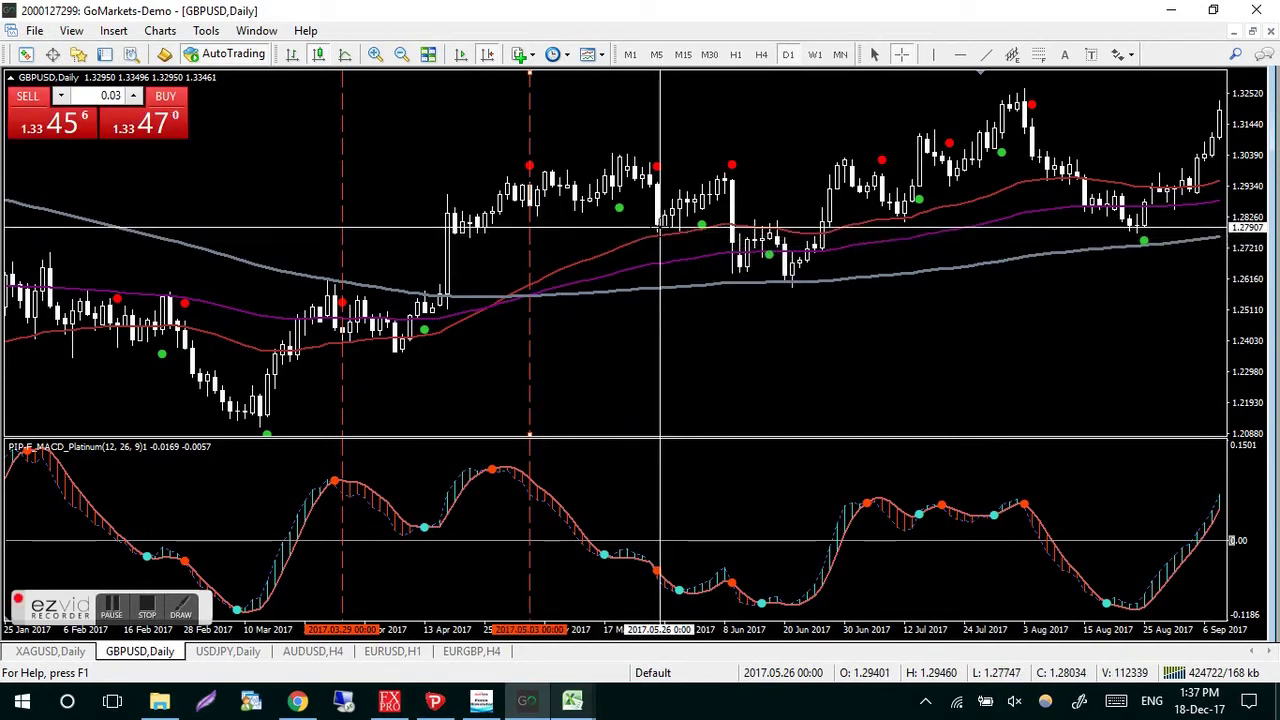
mouse_move(660, 230)
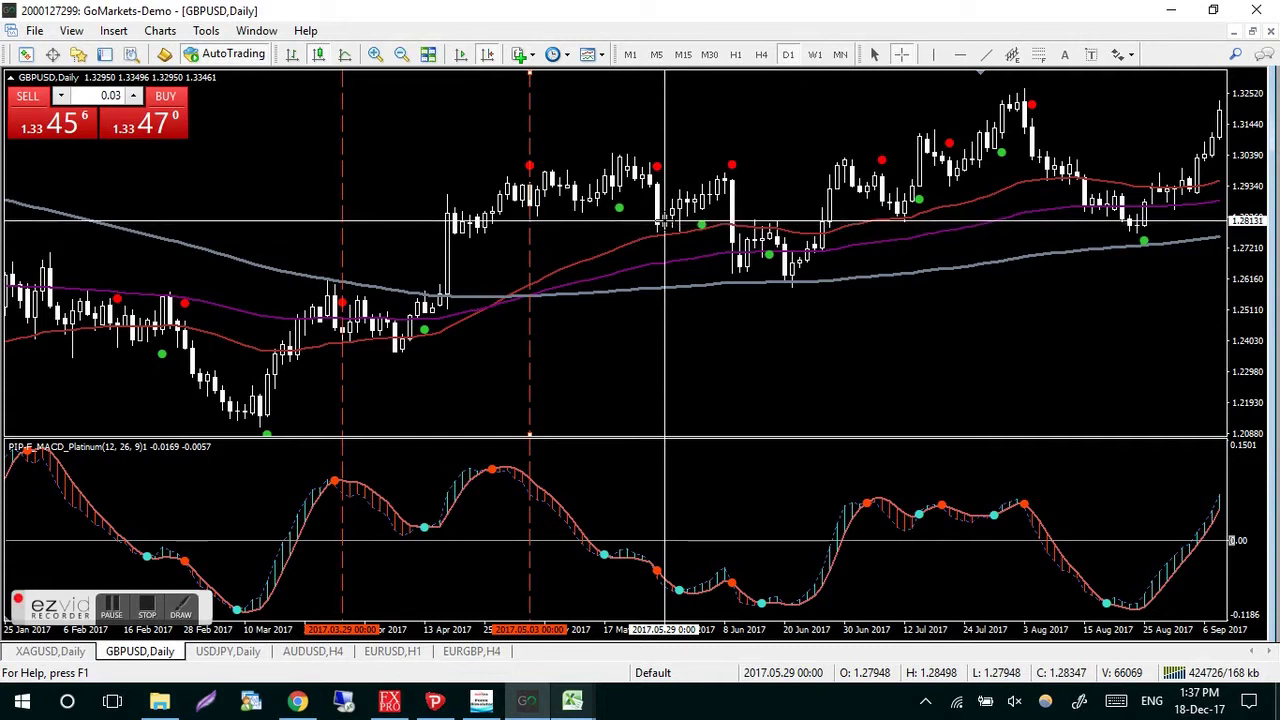
drag(664, 220, 540, 210)
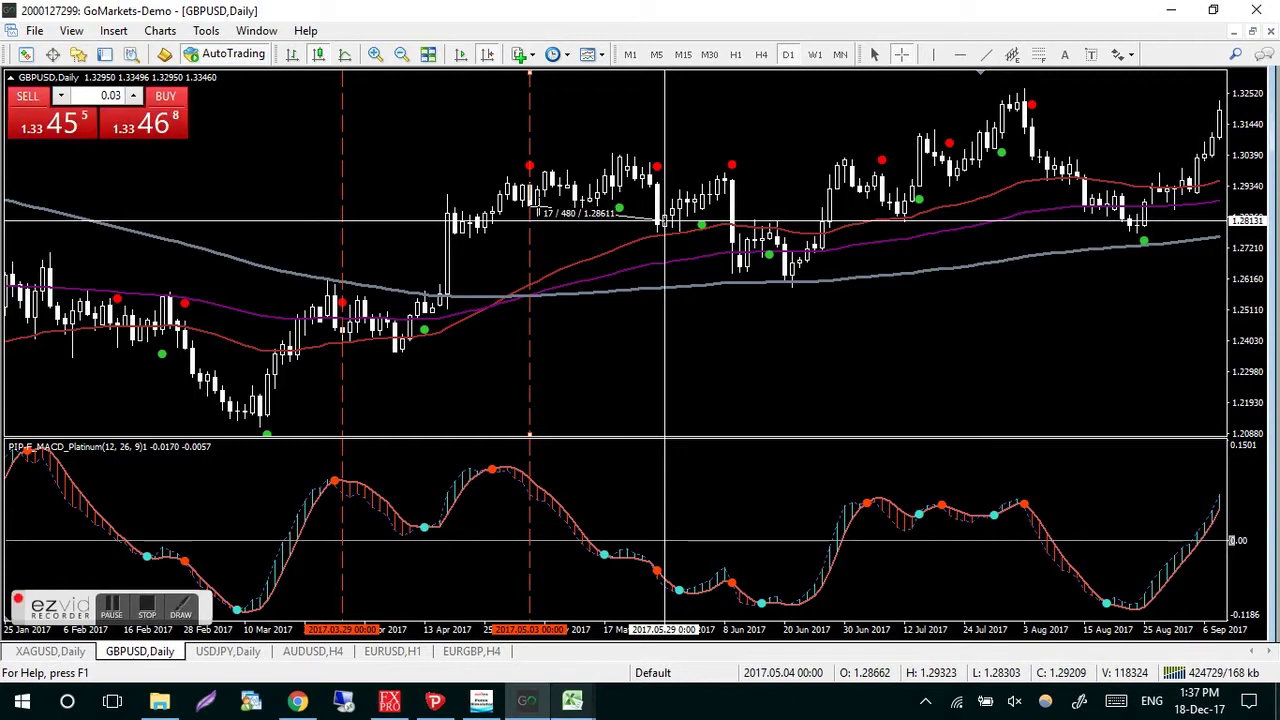
drag(540, 210, 378, 327)
Step: Examine the GBPUSD price action following the two marked sell entries, through October 2017, with the crosshair
scroll(675, 326, down, 3)
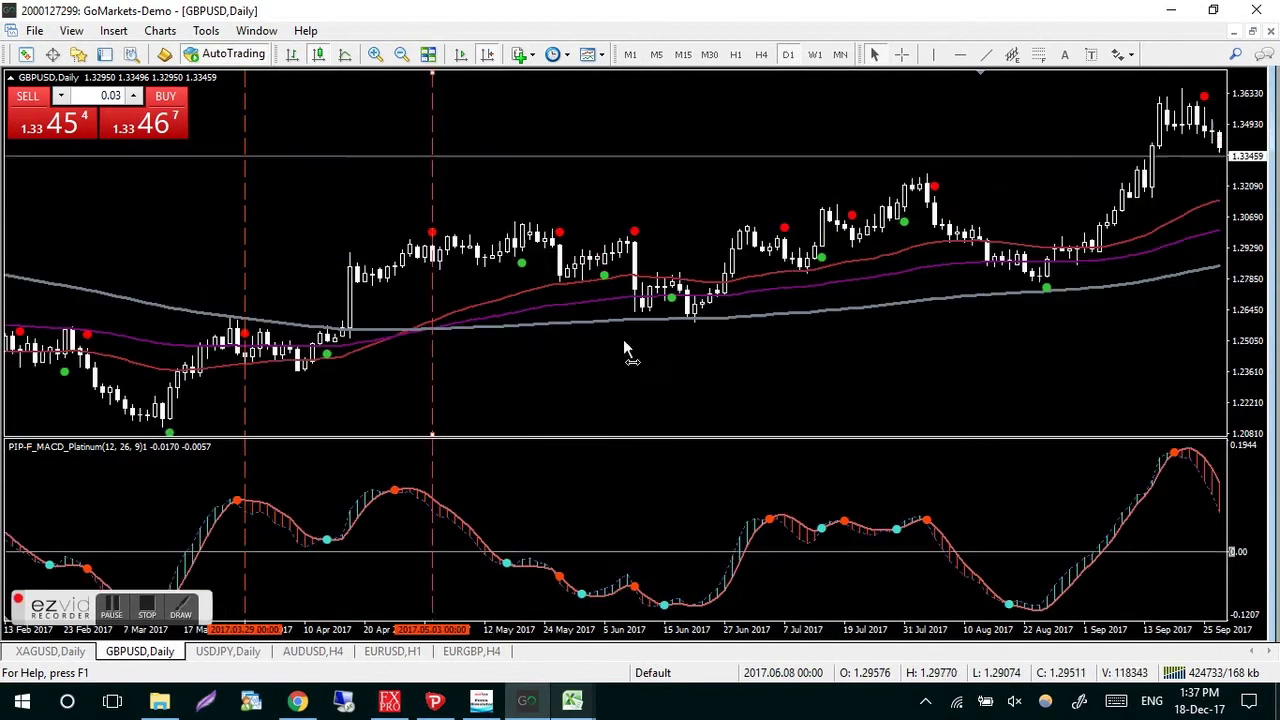
scroll(689, 354, down, 3)
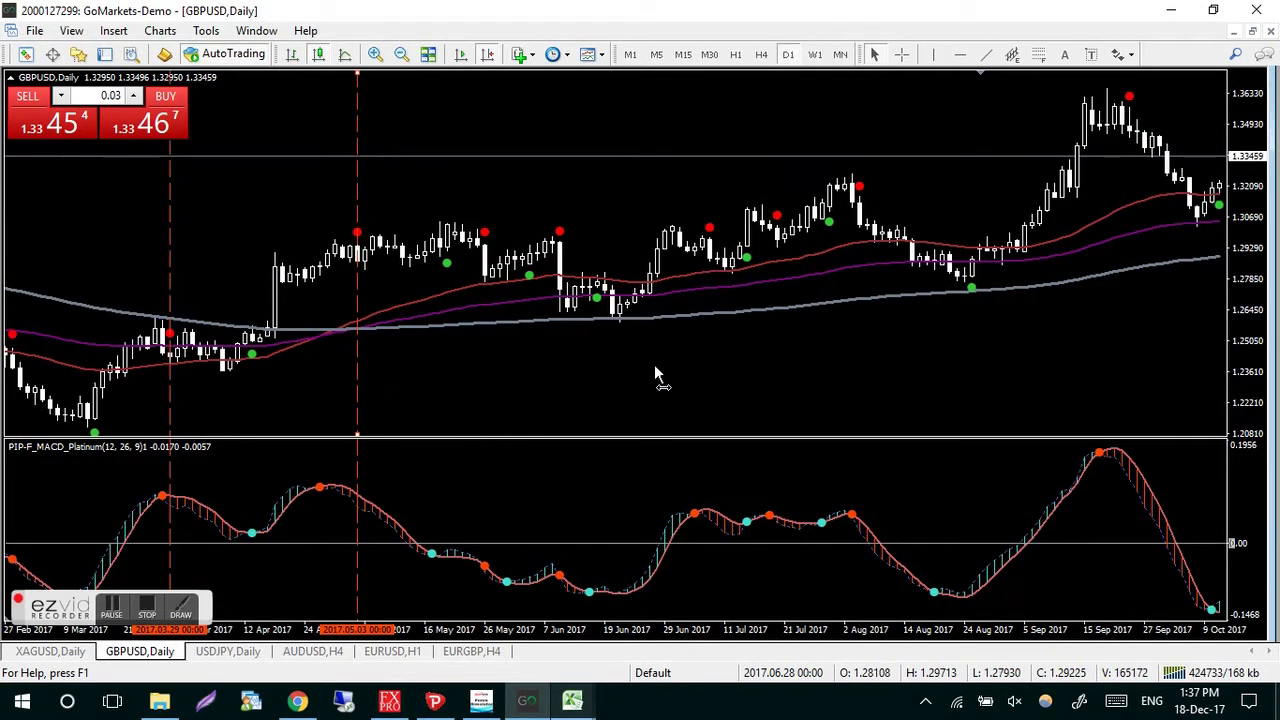
scroll(642, 385, down, 1)
middle_click(600, 383)
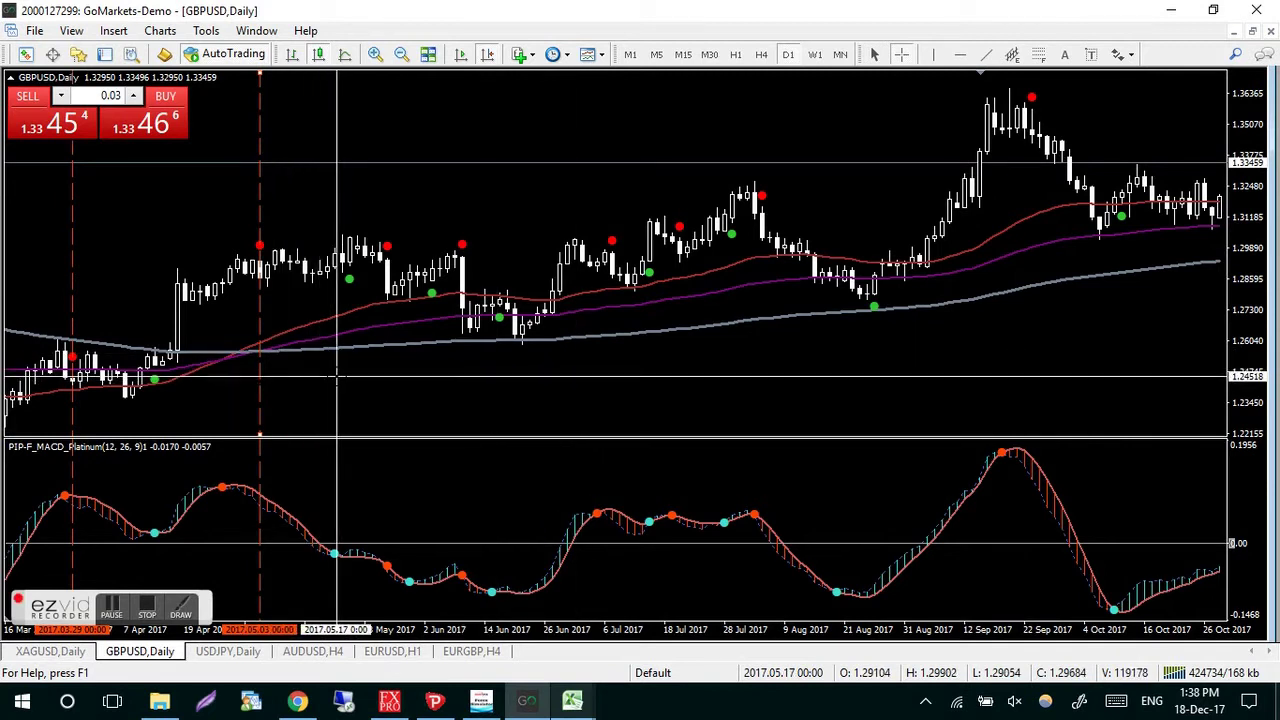
Step: Place a vertical line on the 2017.05.19 GBPUSD buy signal and colour it DodgerBlue
middle_click(397, 313)
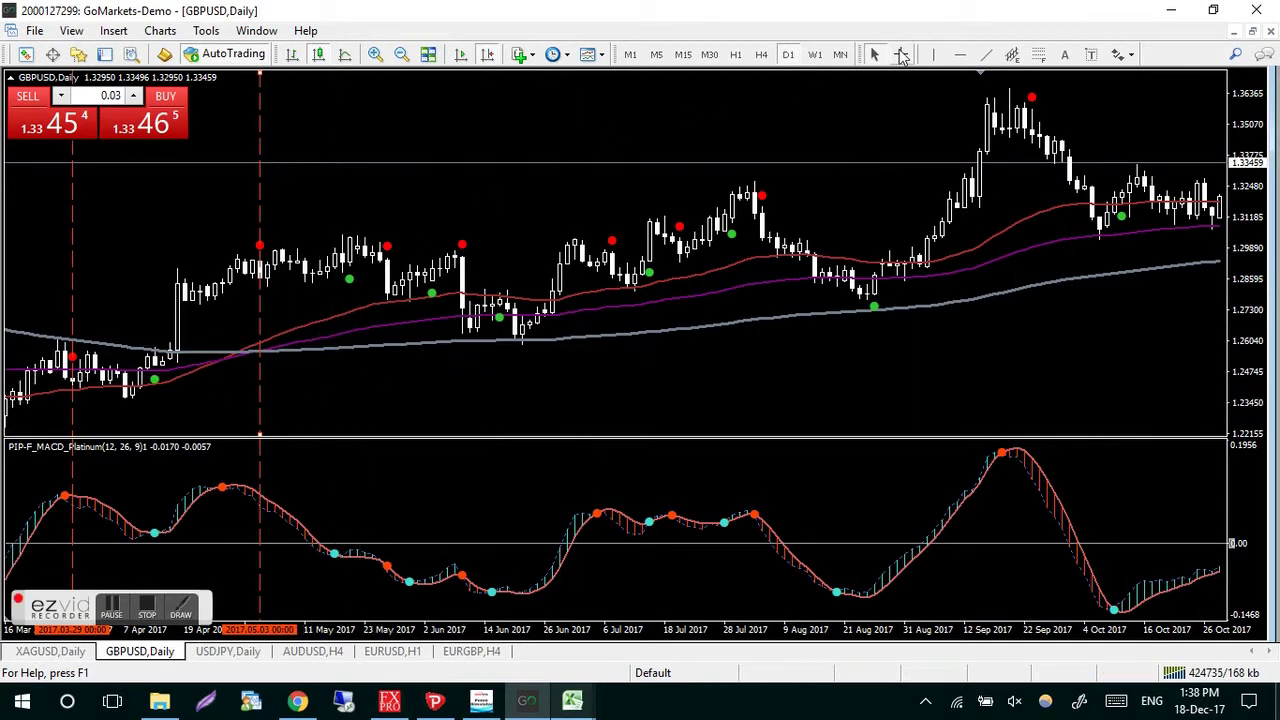
click(930, 57)
drag(378, 185, 351, 204)
right_click(350, 210)
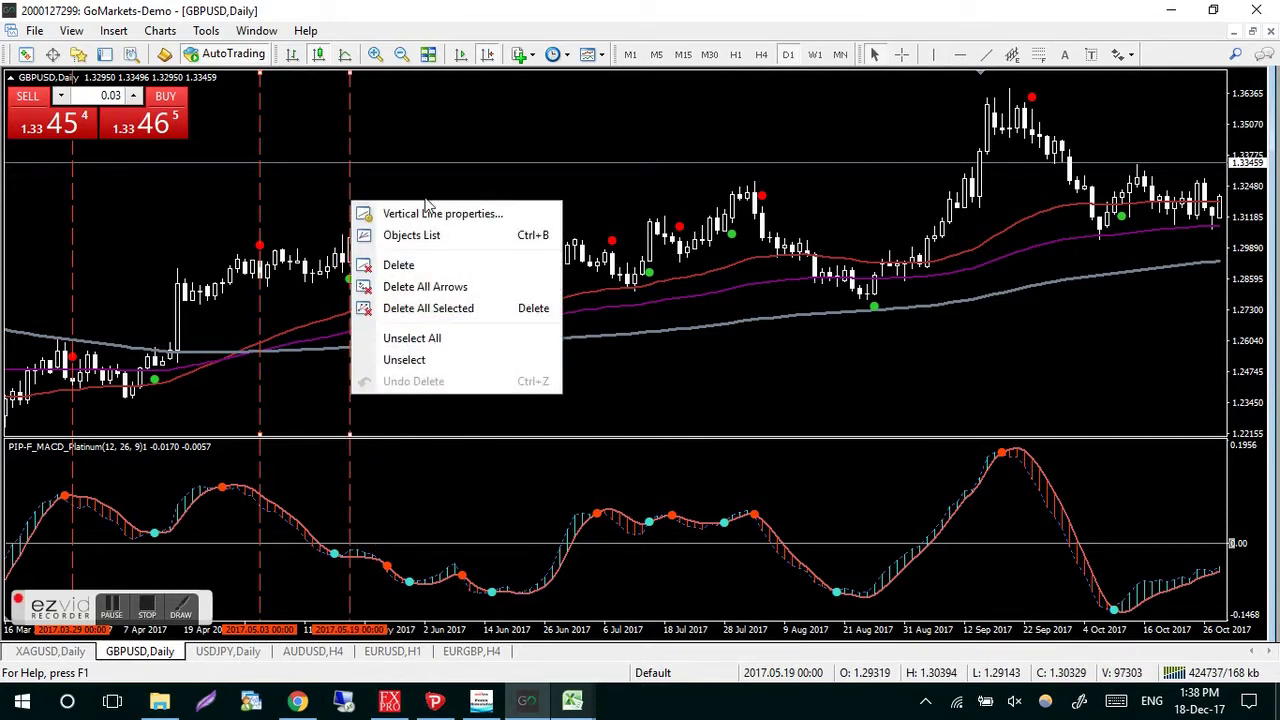
click(420, 211)
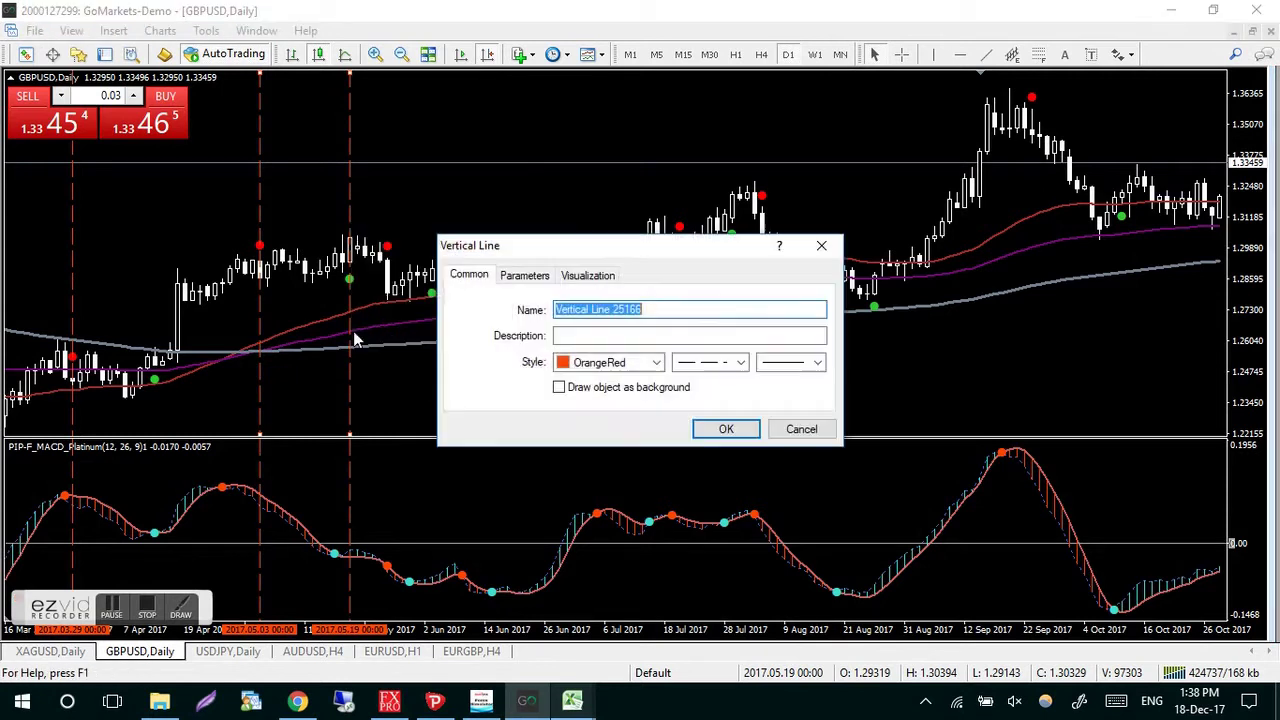
click(657, 363)
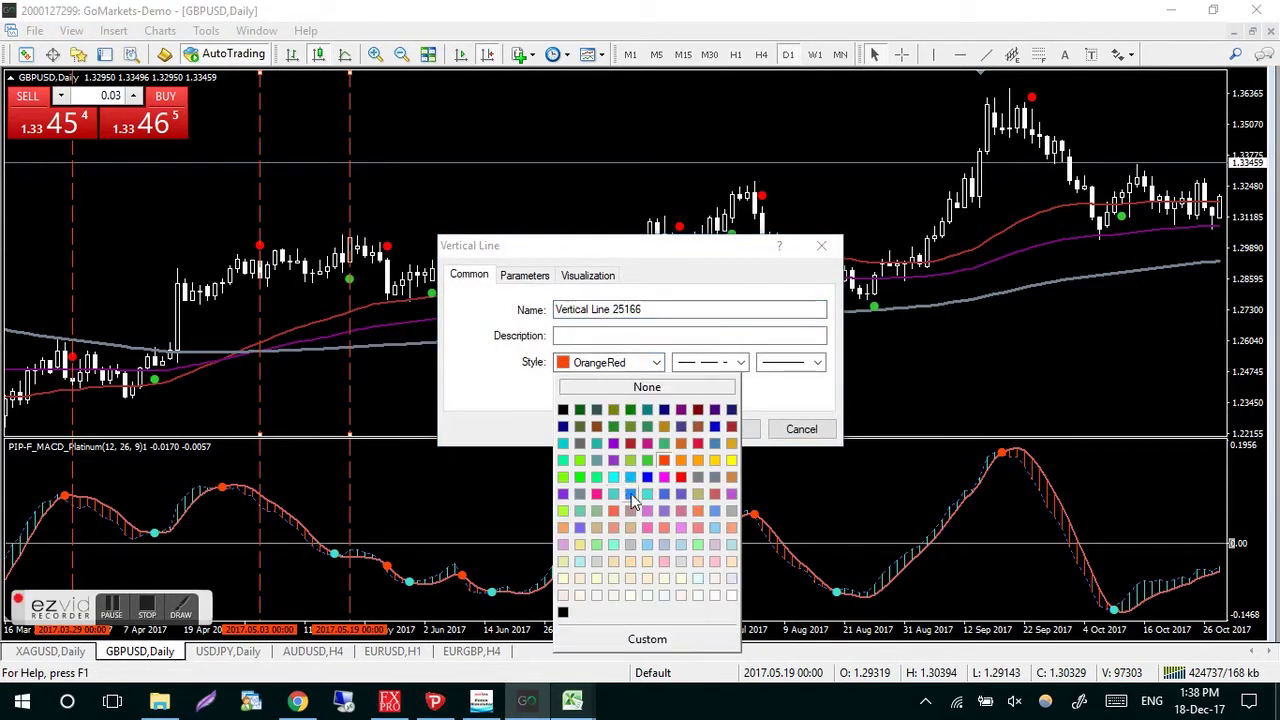
click(631, 494)
click(712, 433)
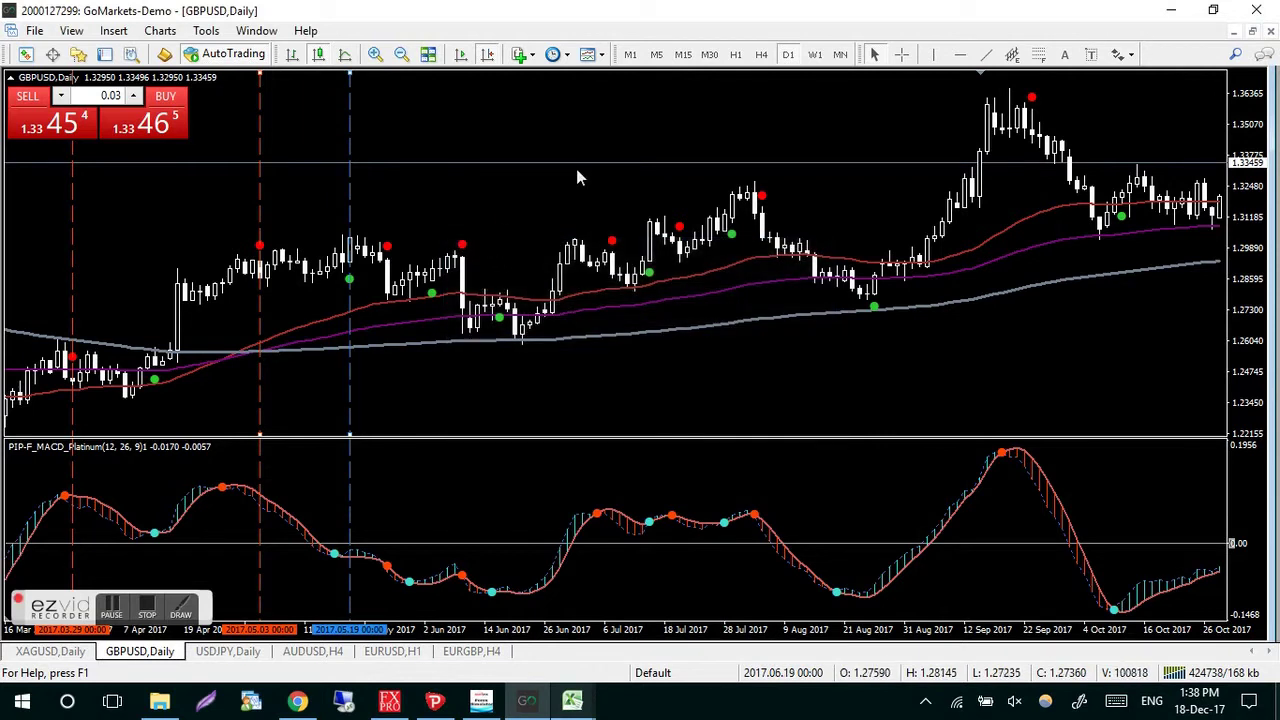
Step: Add matching blue vertical lines on the 2017.06.05 and 2017.06.16 buy signals
mouse_move(435, 189)
mouse_down()
mouse_move(418, 193)
mouse_move(433, 188)
mouse_up()
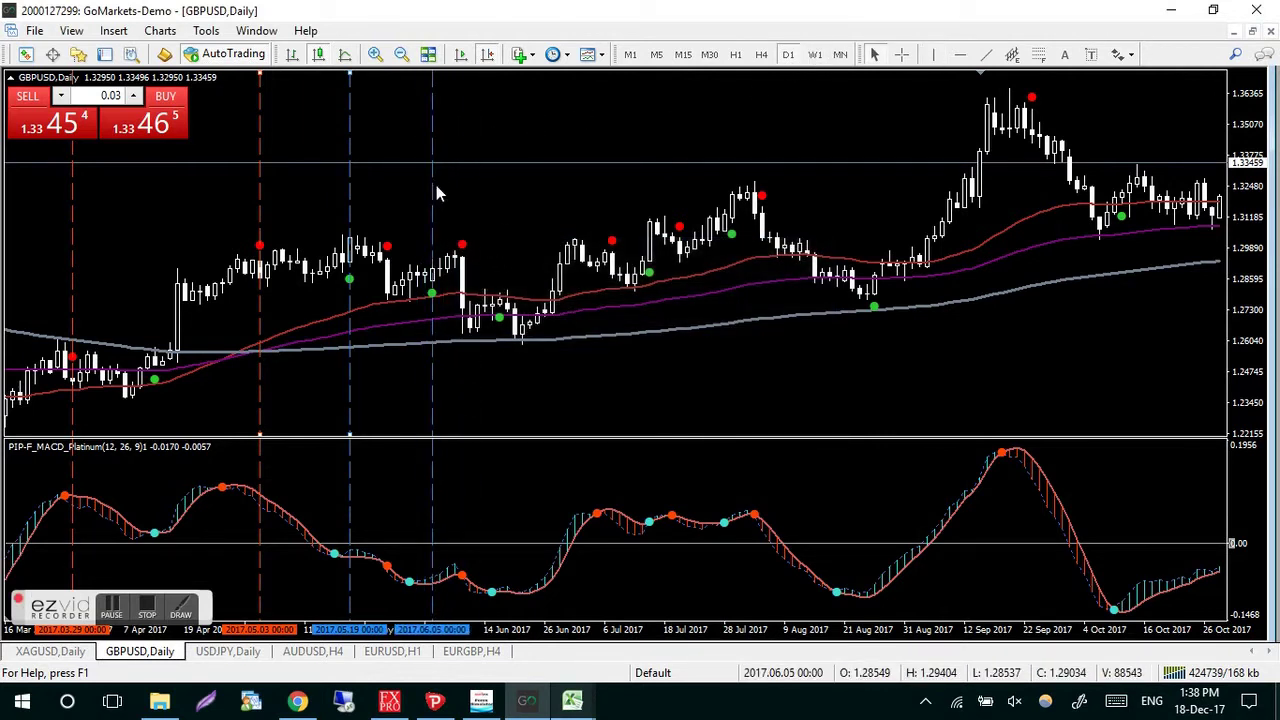
click(935, 57)
drag(530, 158, 503, 165)
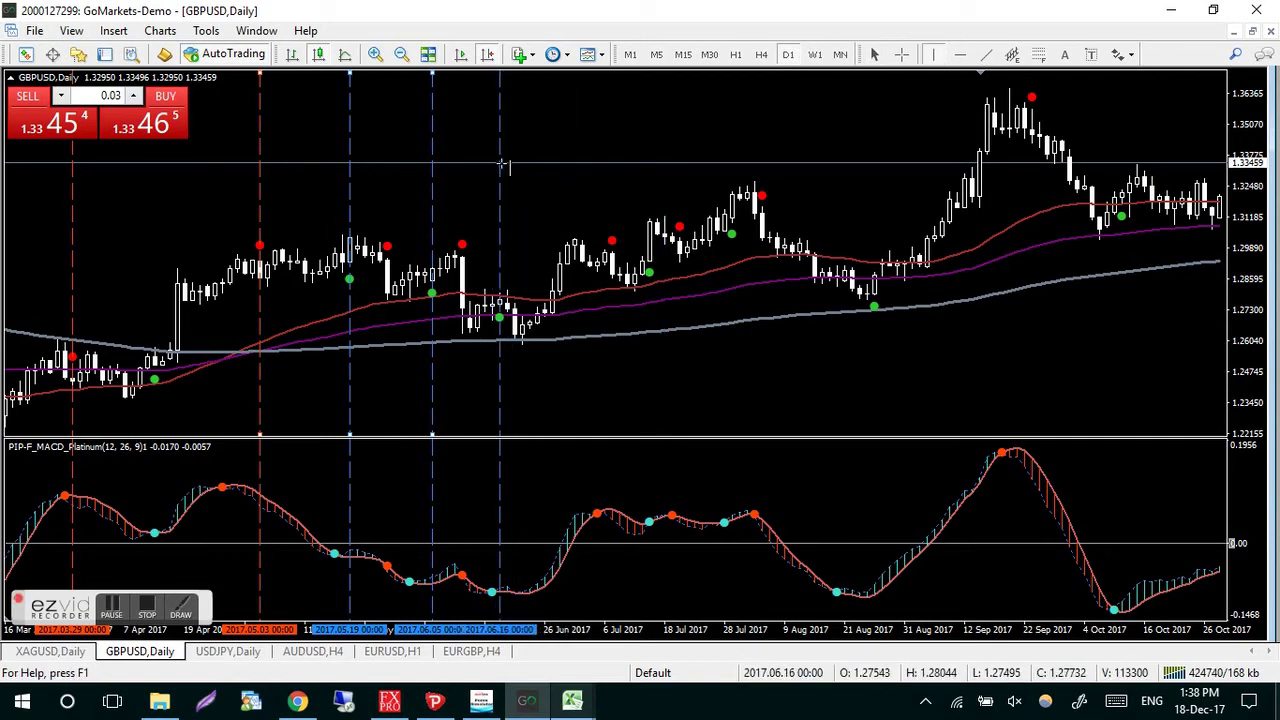
Step: Measure with the crosshair from the 2017.06.30 candle back to the third, second and first marked buy entries
middle_click(497, 185)
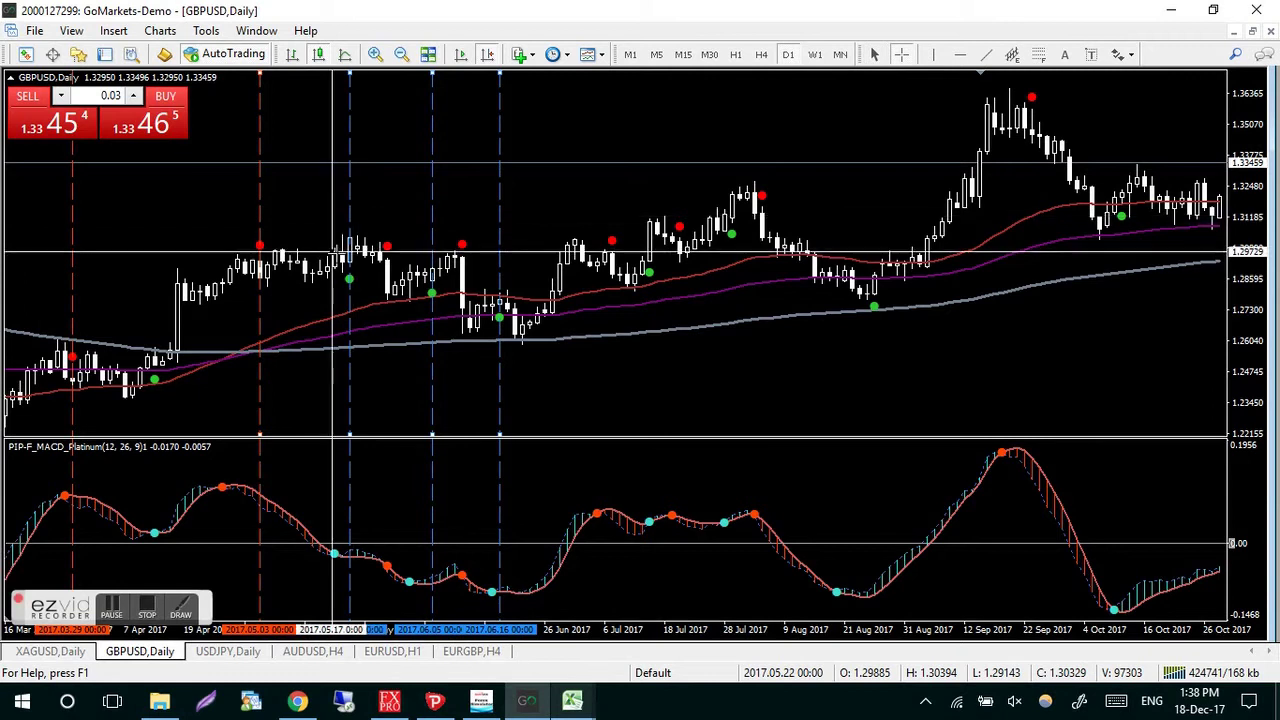
mouse_move(366, 557)
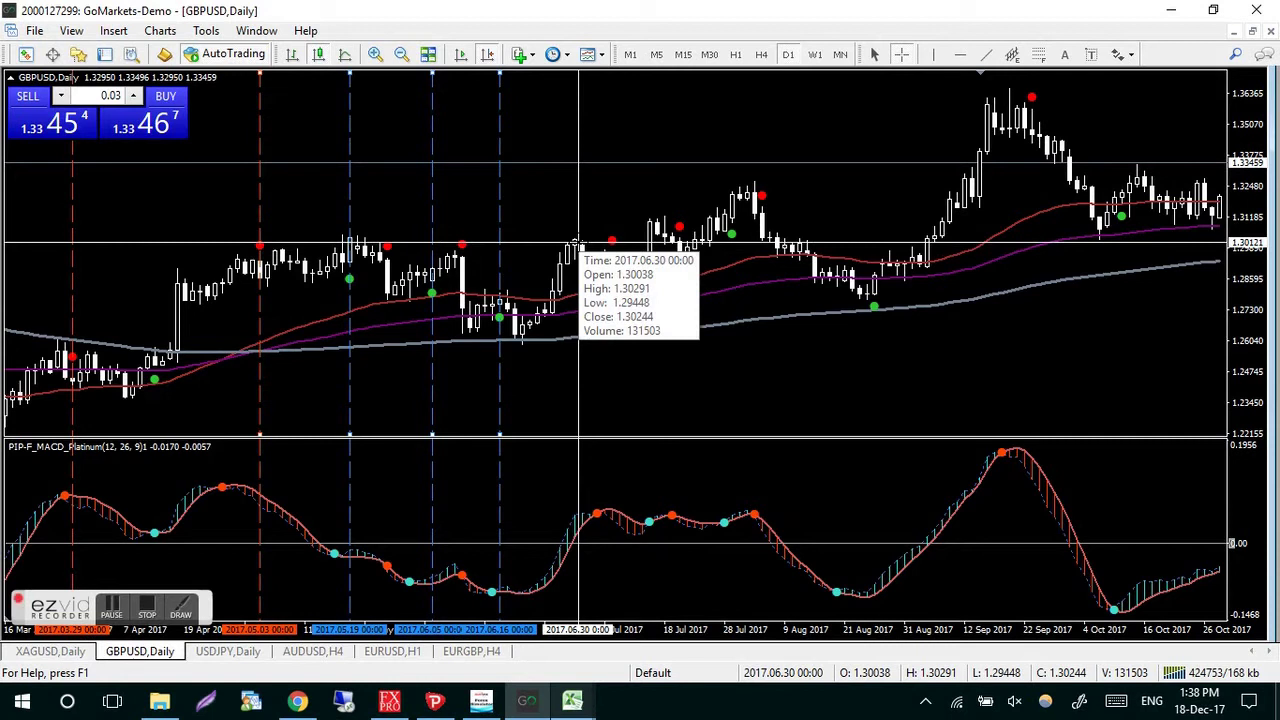
drag(578, 243, 507, 300)
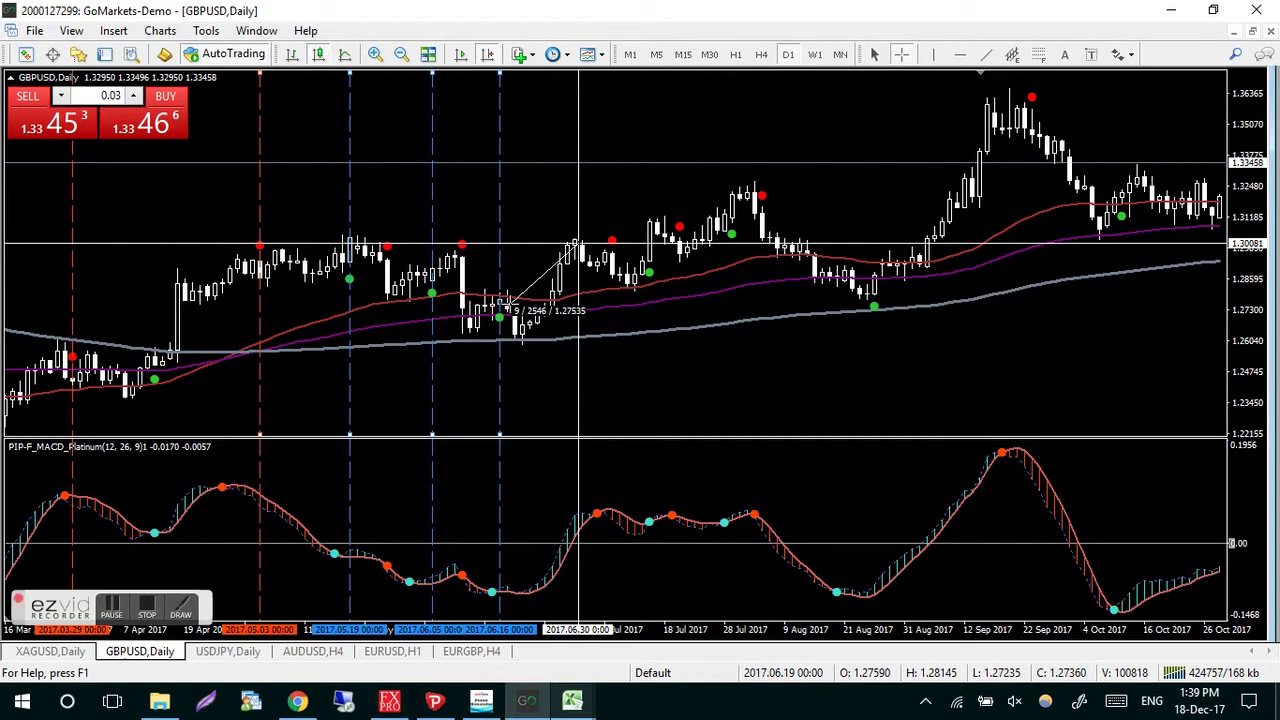
drag(505, 297, 440, 258)
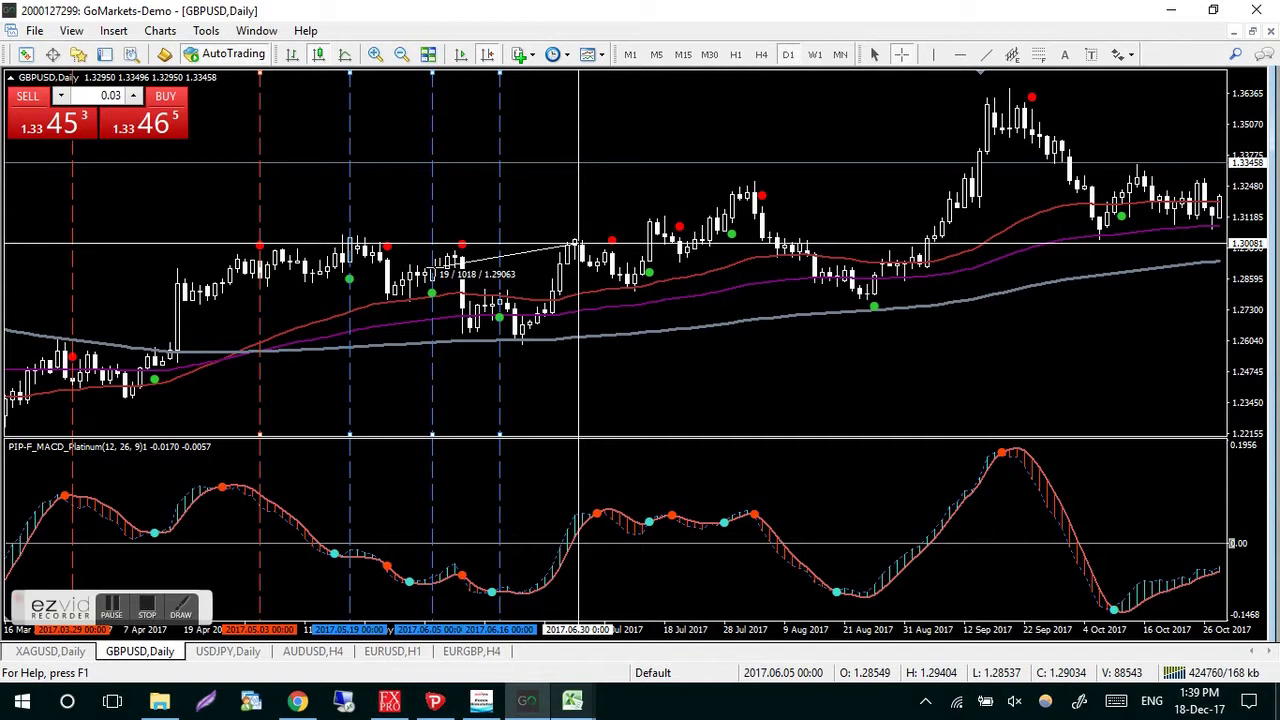
drag(437, 266, 352, 246)
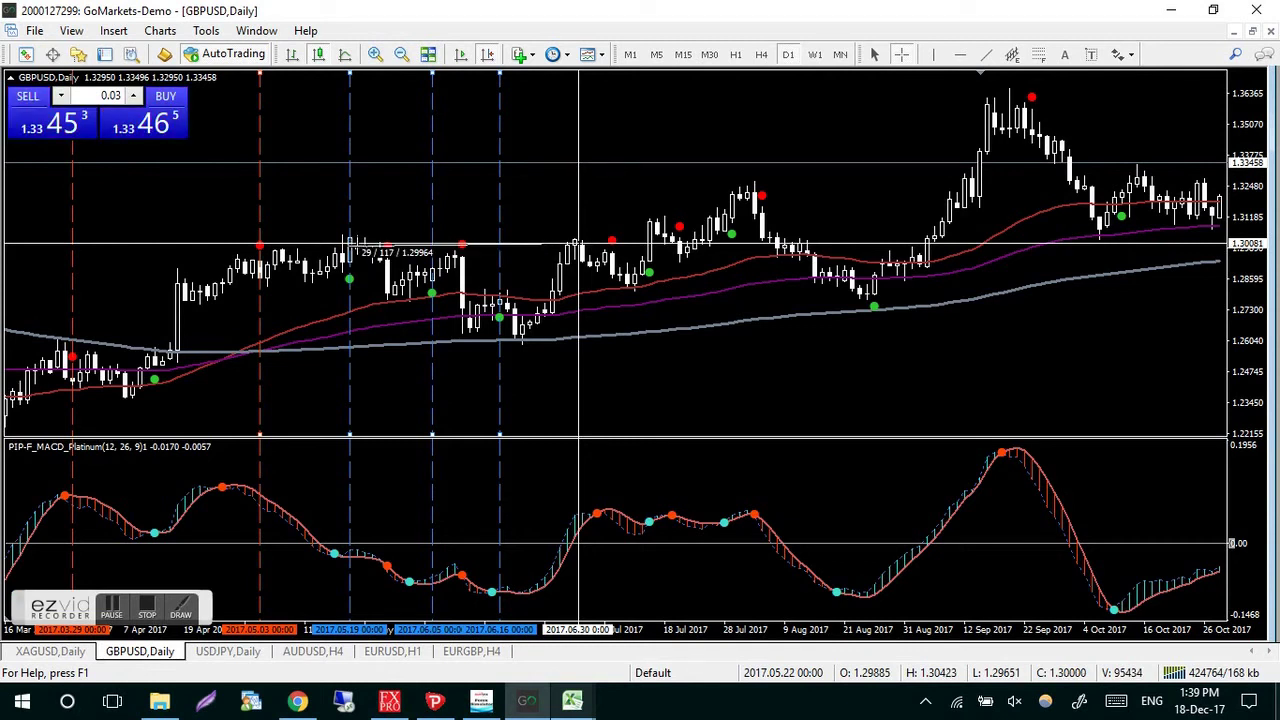
drag(578, 243, 400, 255)
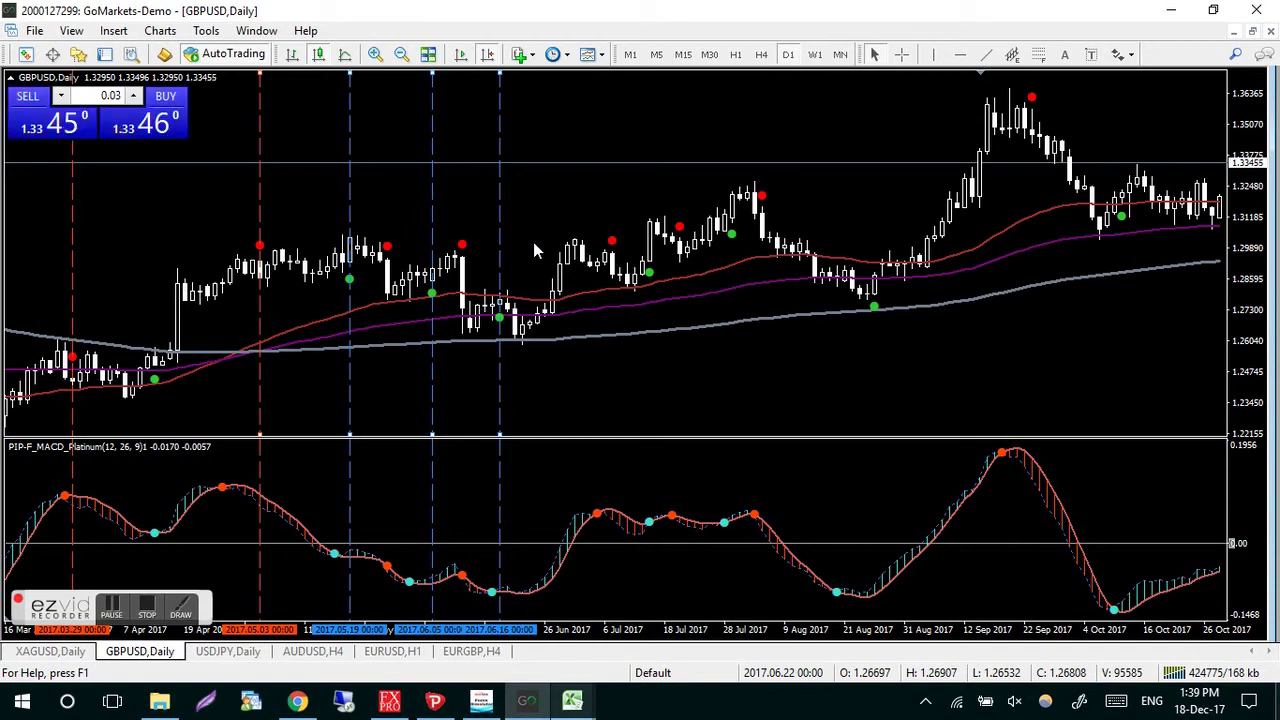
Step: Examine with the crosshair the three marked buy entries and the price moves around them through early August 2017
middle_click(531, 204)
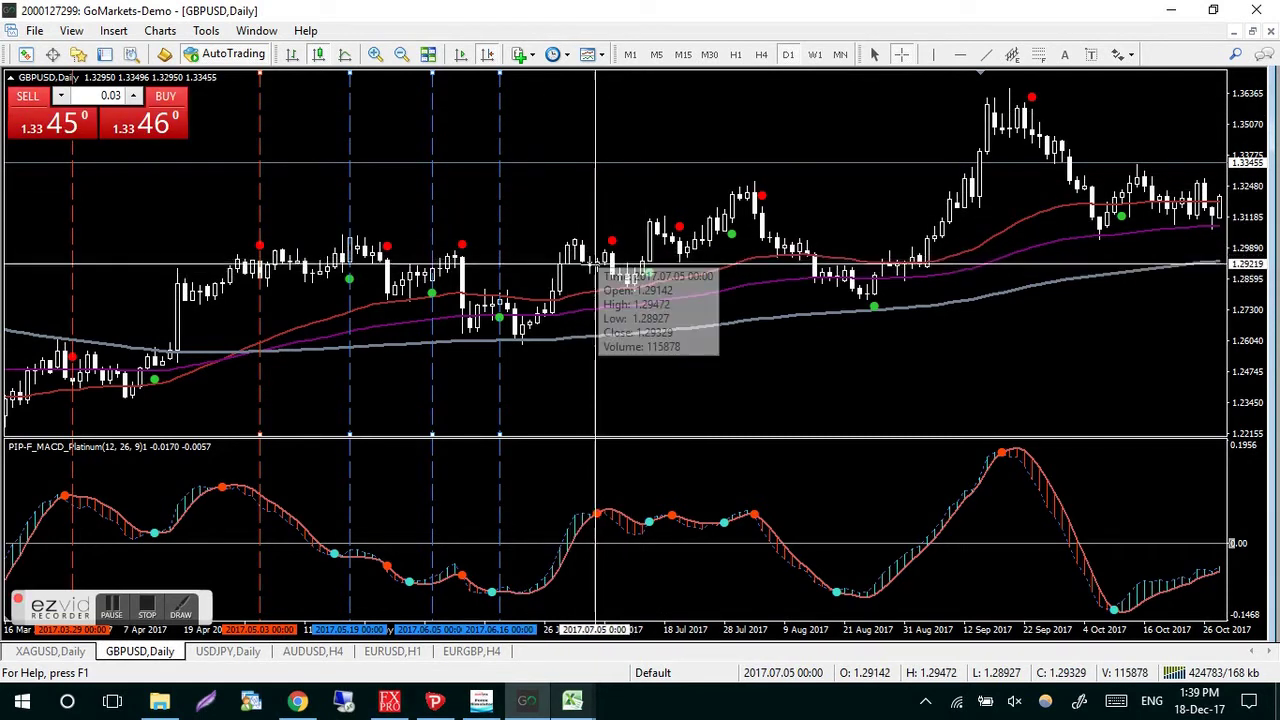
mouse_move(351, 243)
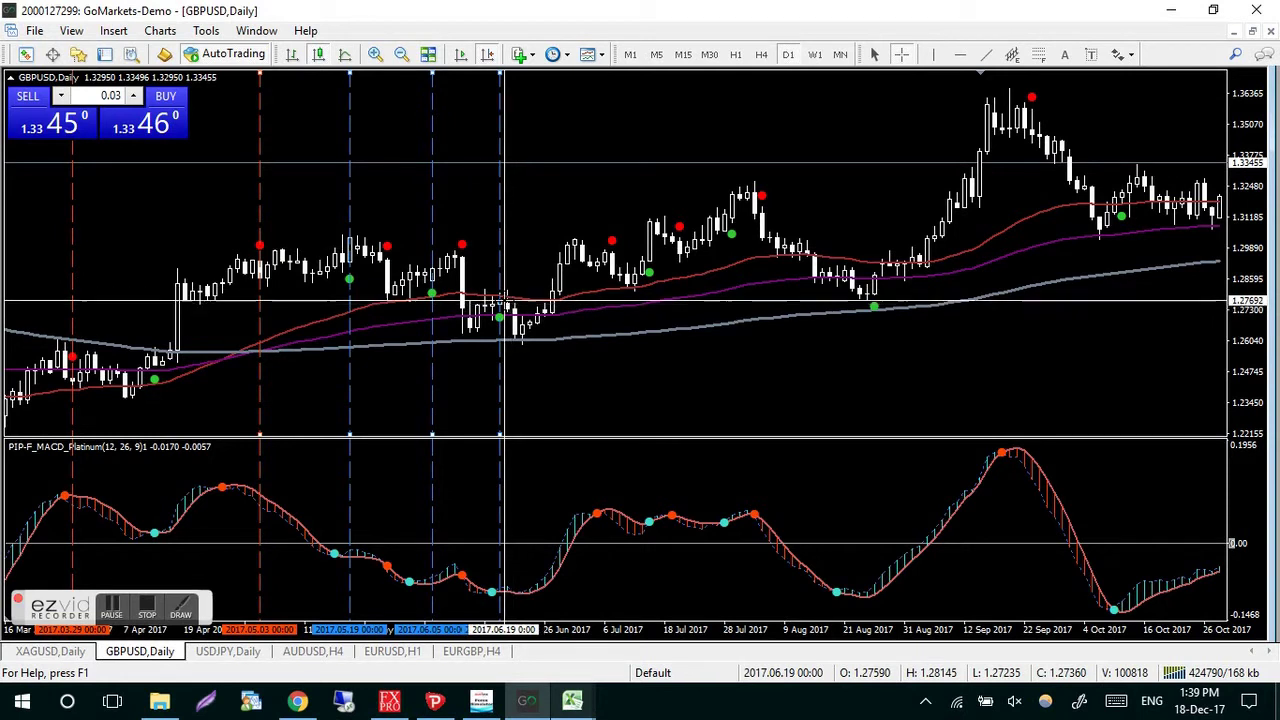
mouse_move(504, 300)
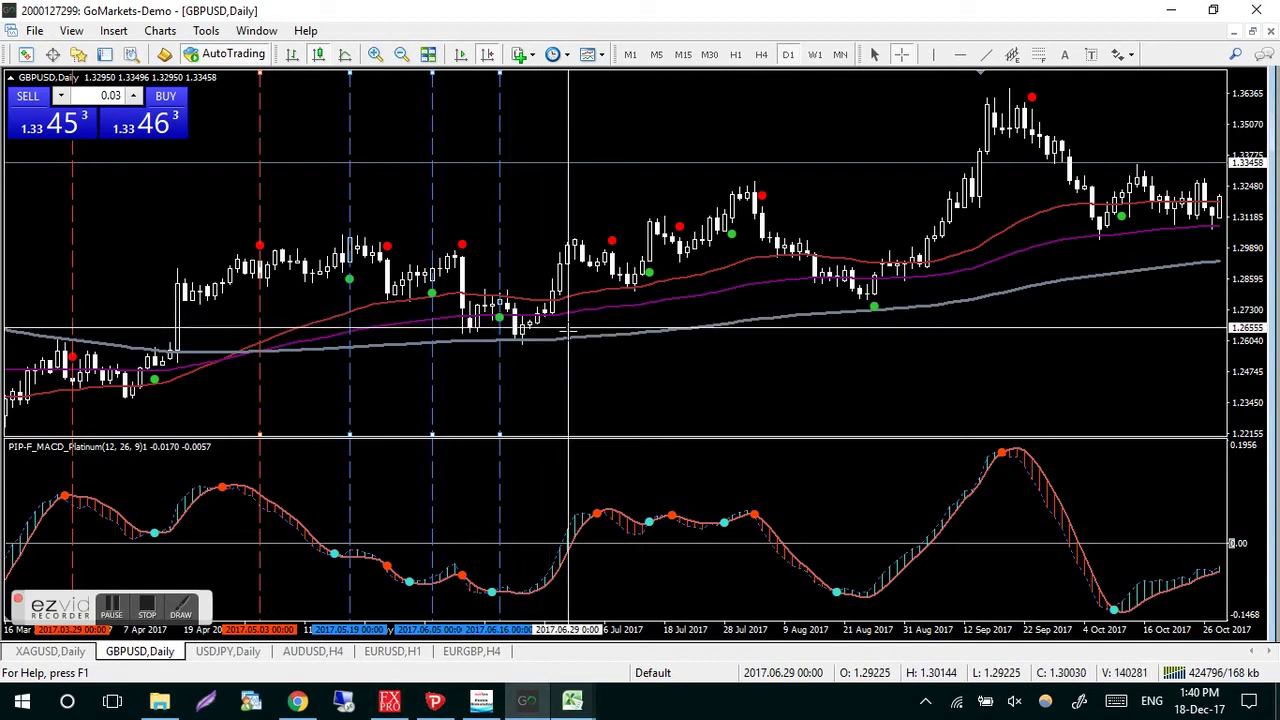
mouse_move(535, 352)
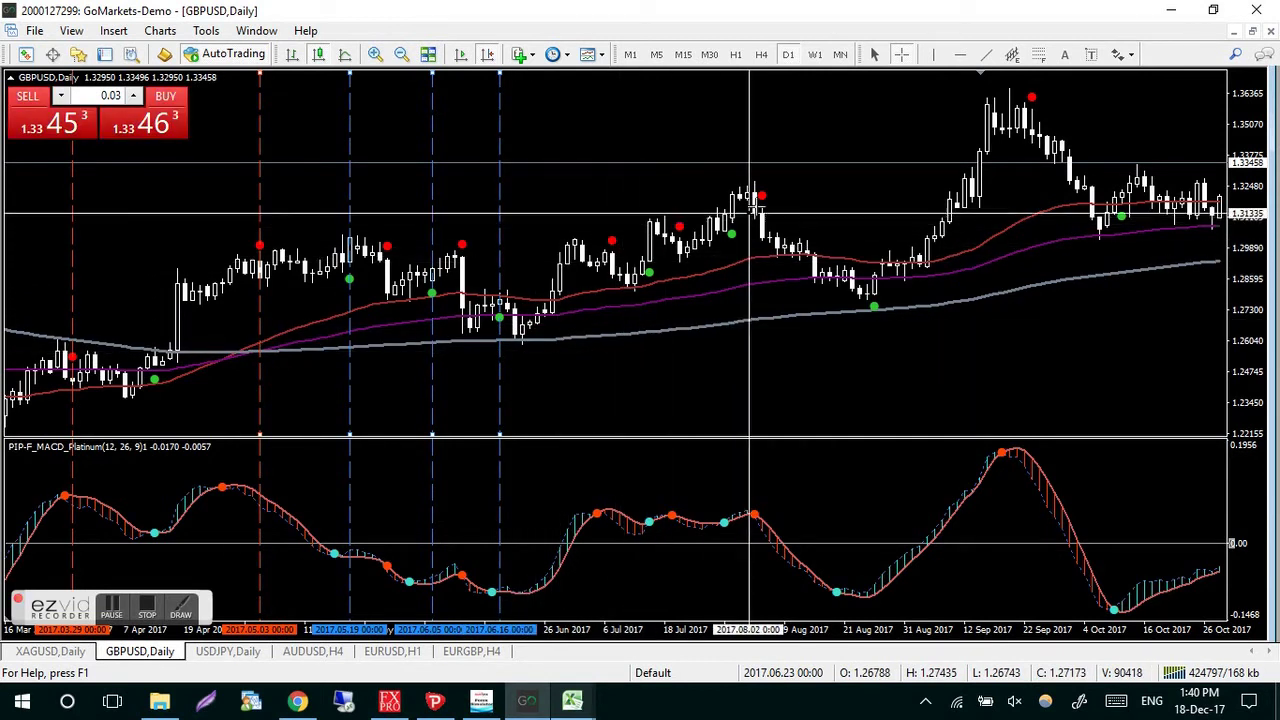
click(577, 147)
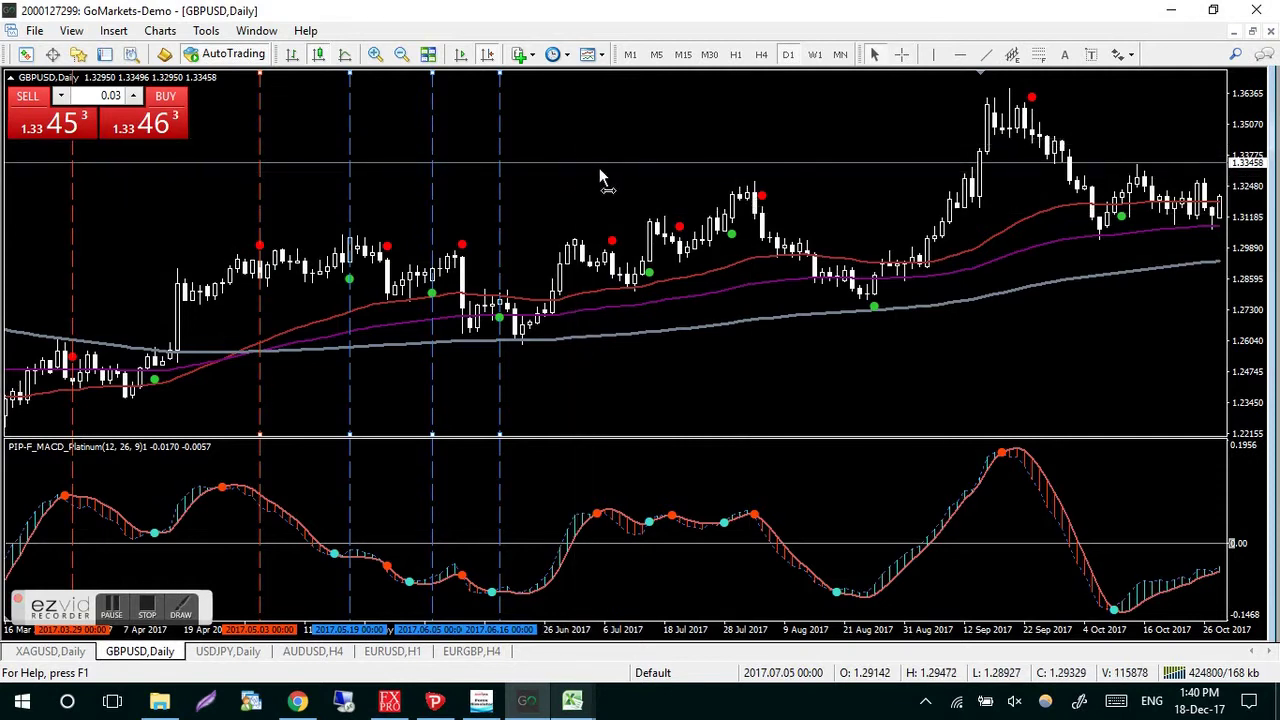
Step: Place an OrangeRed vertical line on the 2017.07.07 sell signal and matching lines on the 2017.07.20 and 2017.08.04 sell signals
scroll(588, 180, down, 3)
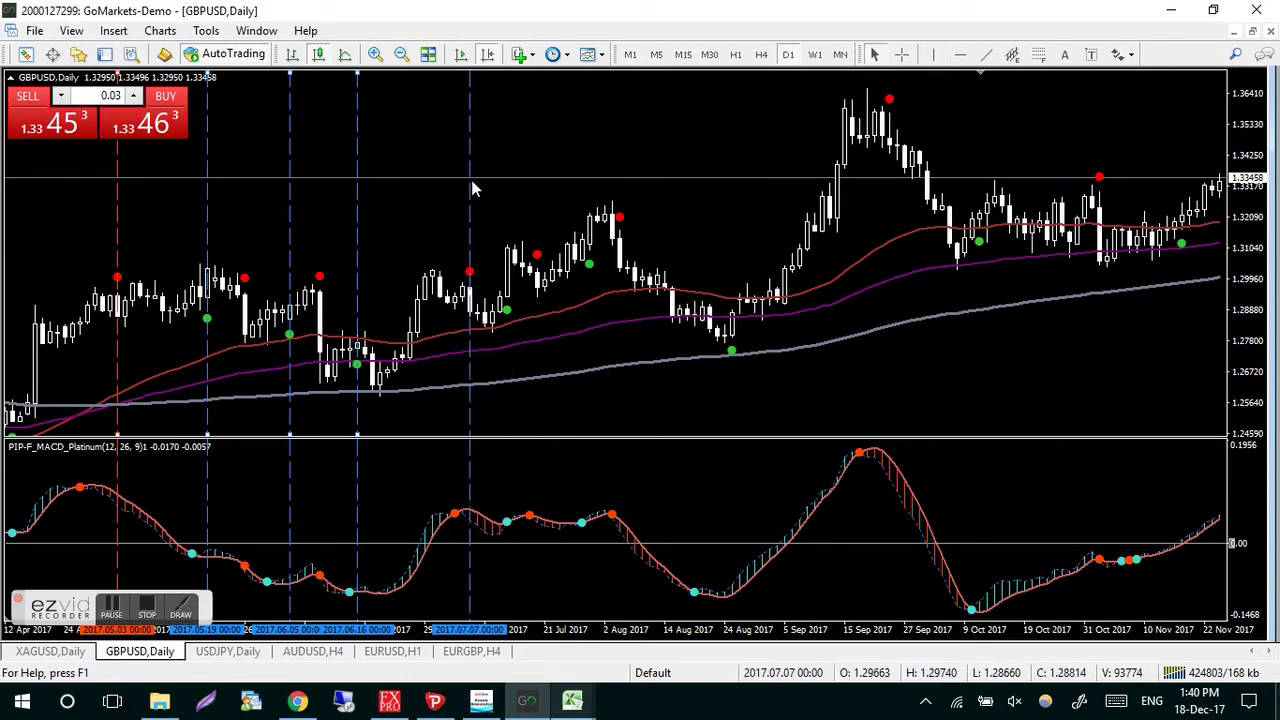
right_click(475, 133)
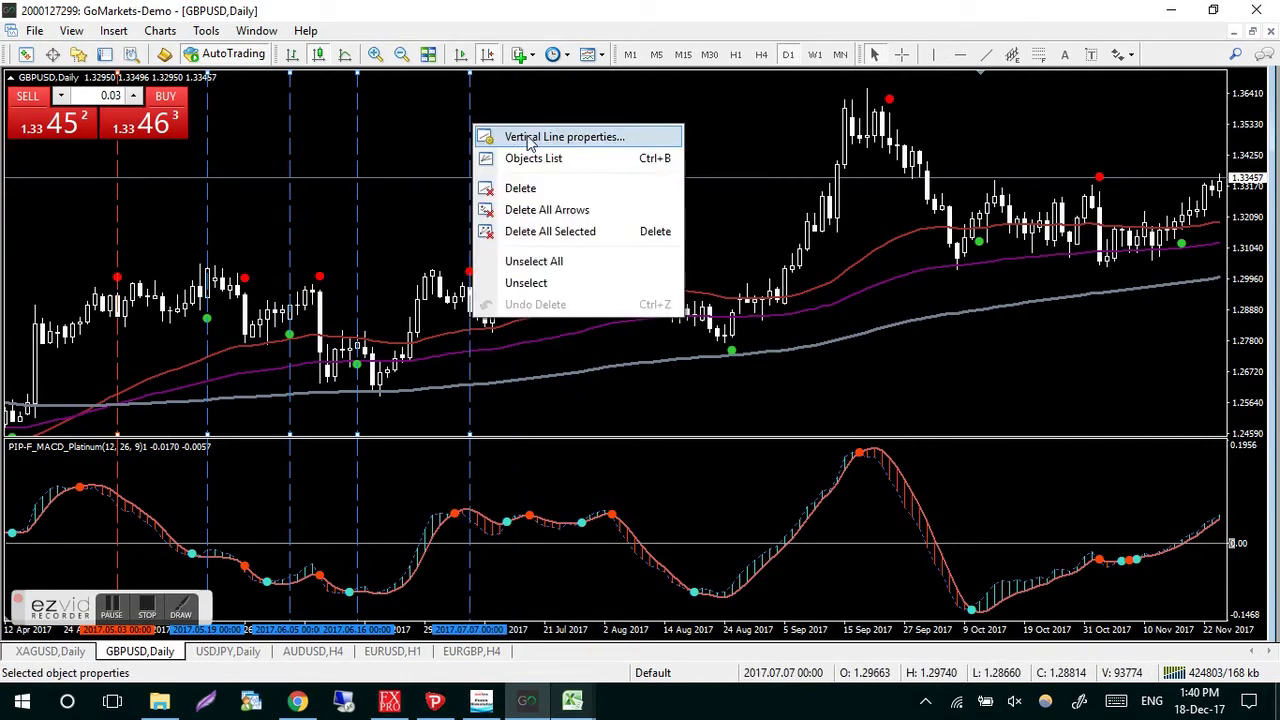
click(500, 134)
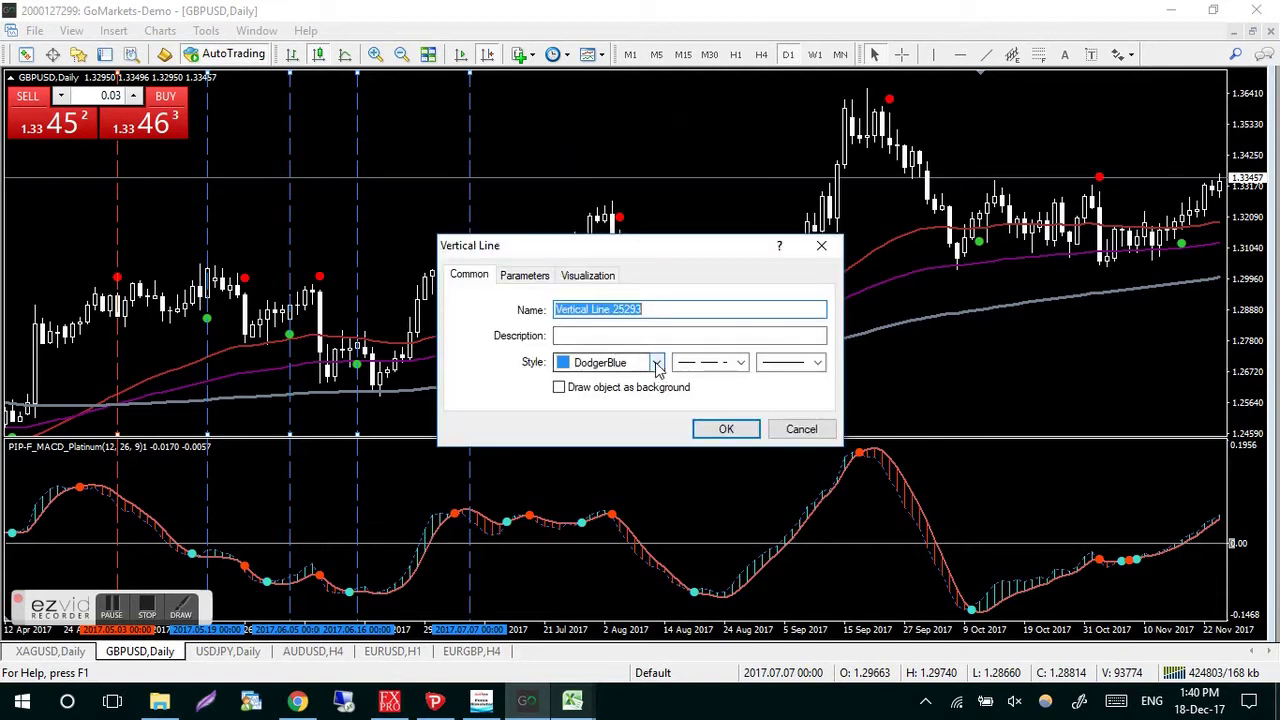
click(657, 363)
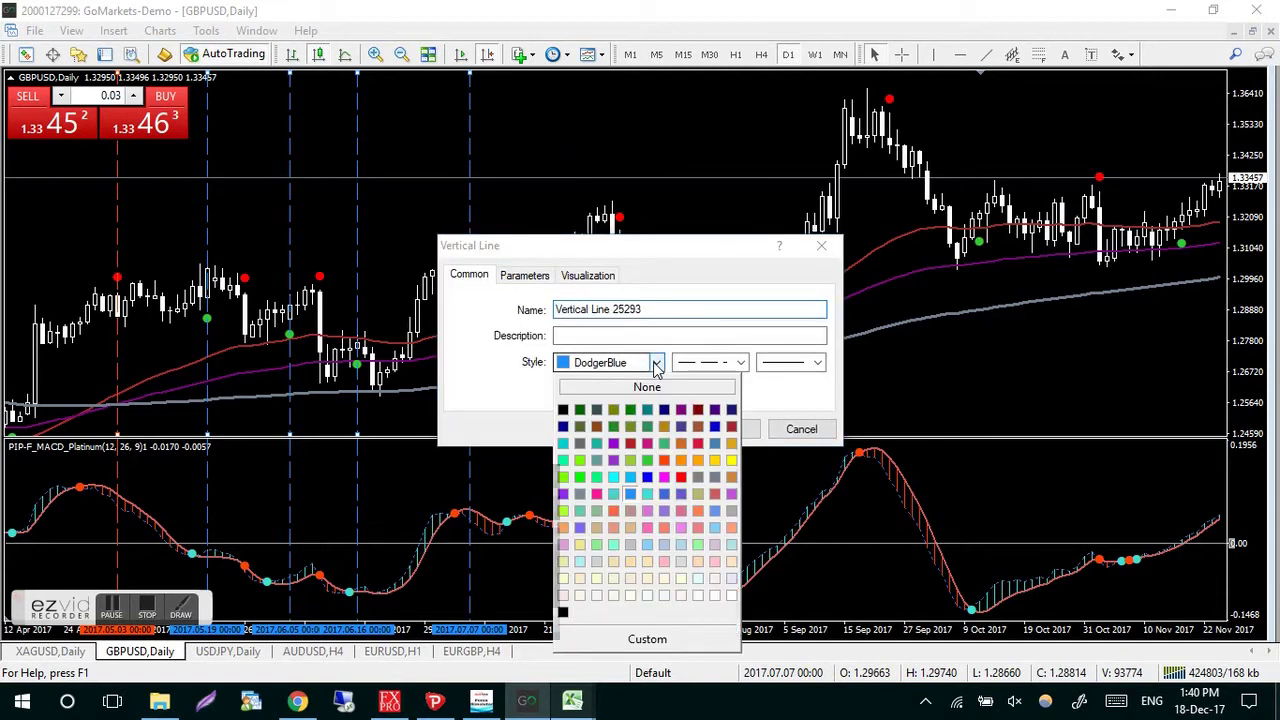
click(665, 461)
click(714, 428)
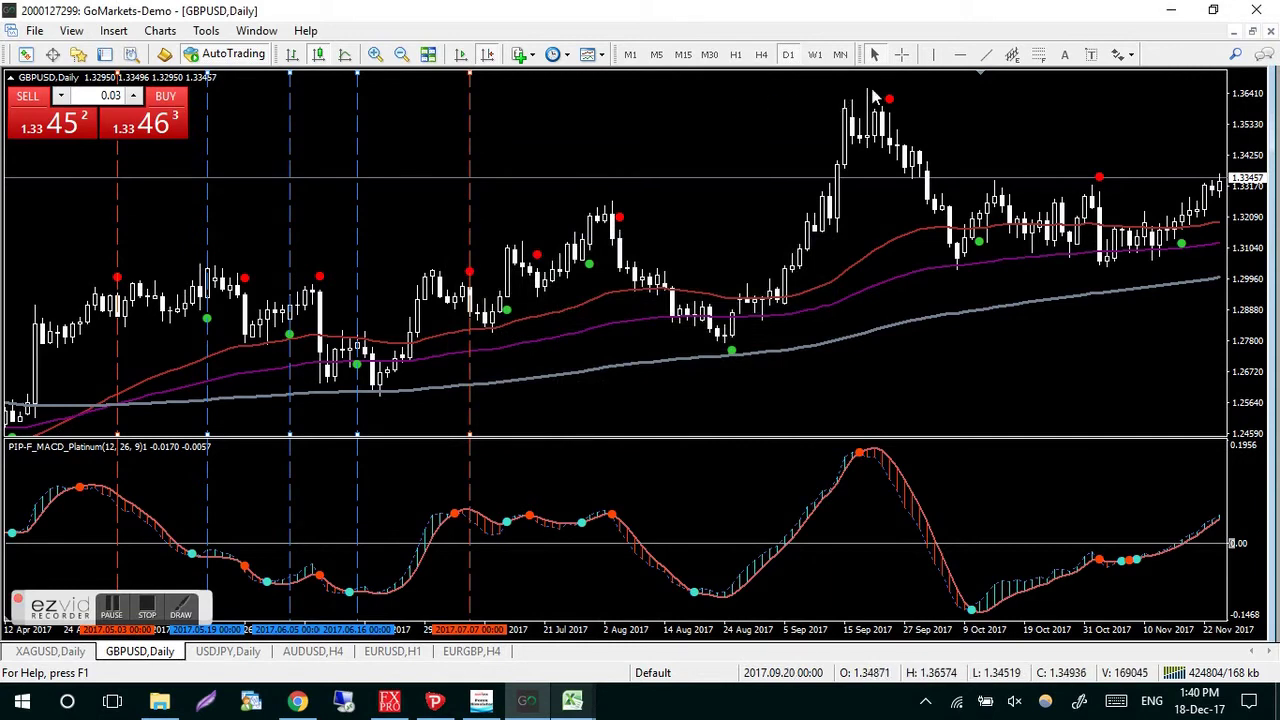
mouse_move(650, 110)
mouse_down()
mouse_move(543, 120)
mouse_move(657, 110)
mouse_up()
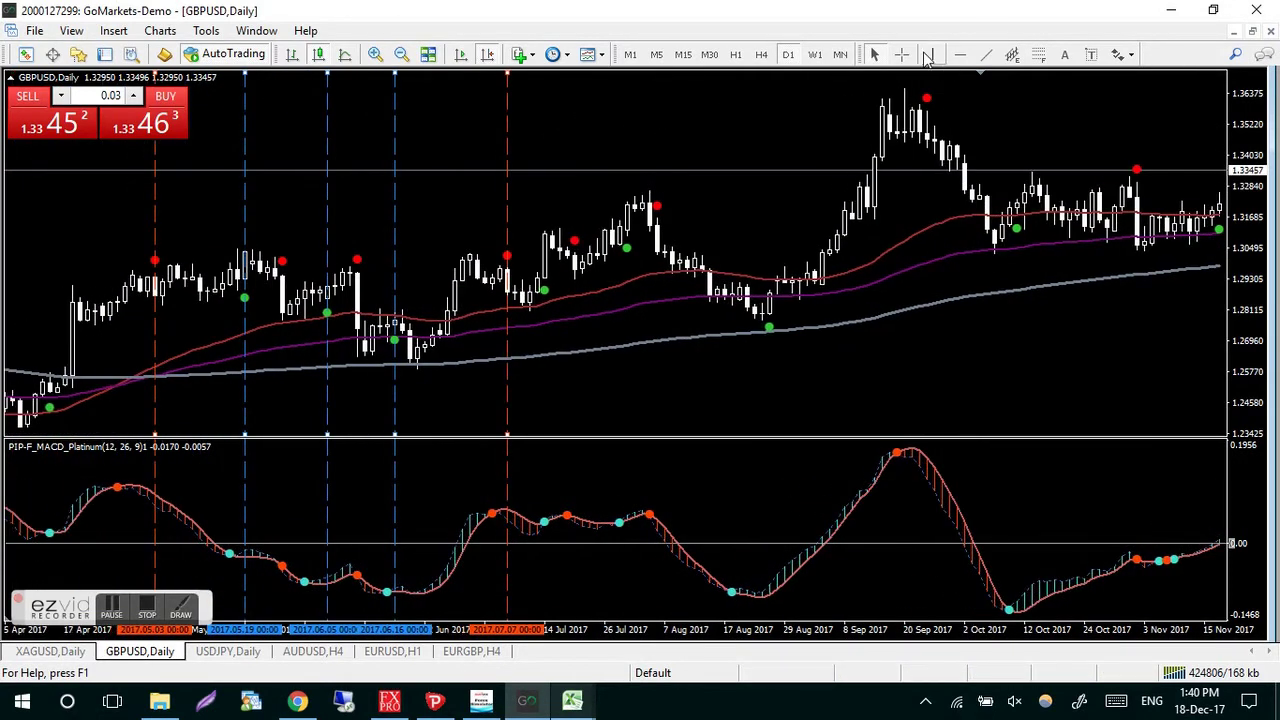
drag(732, 93, 818, 65)
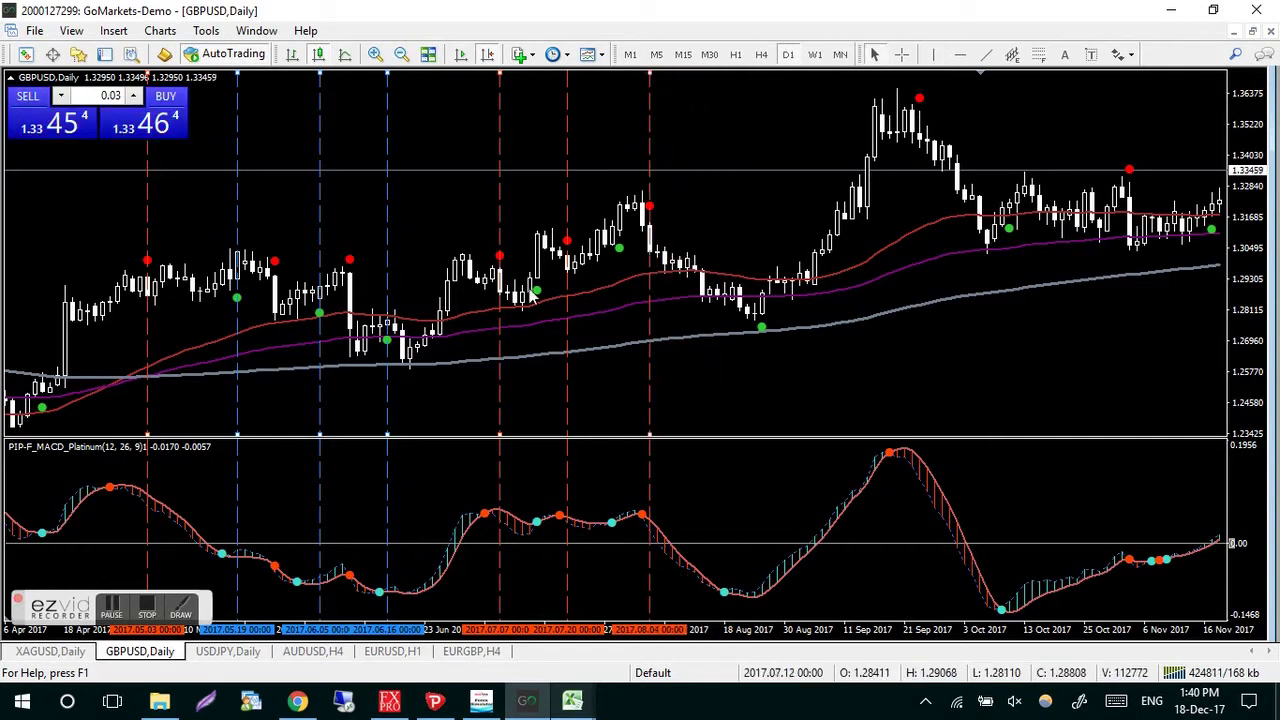
Step: Measure with the crosshair from the 2017.08.11 candle back to each of the three marked July and August sell entries
middle_click(486, 434)
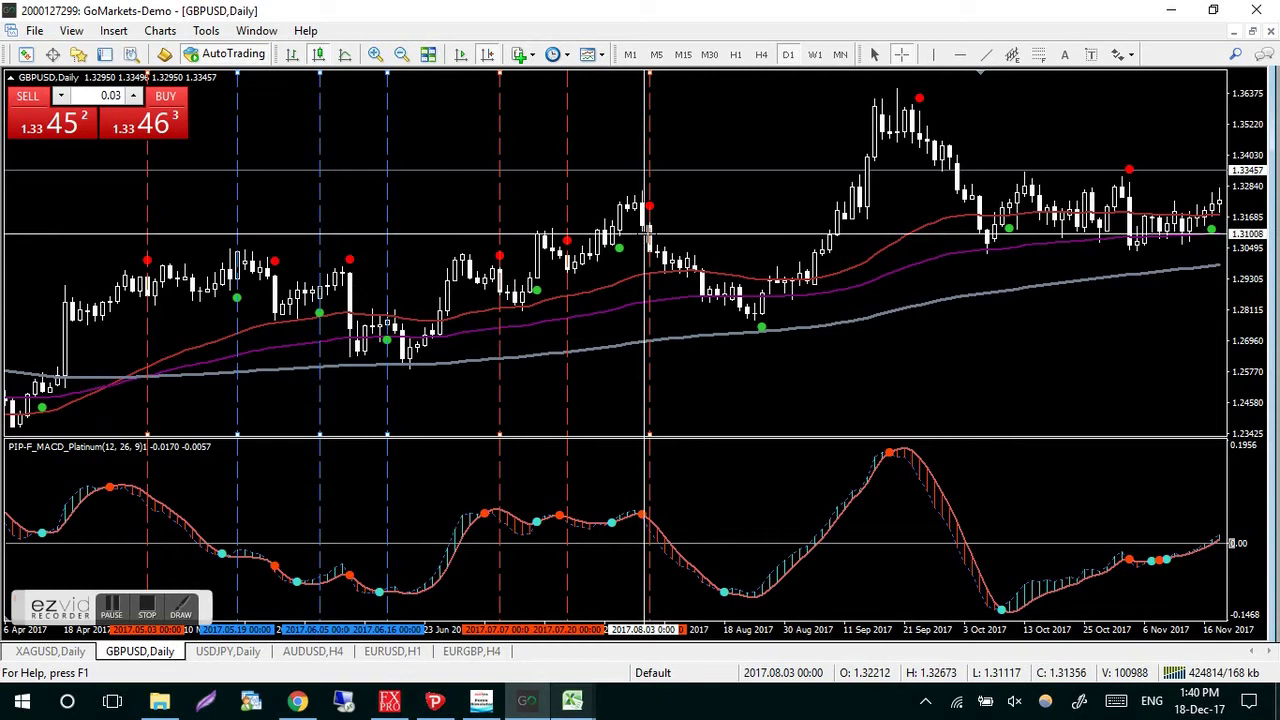
mouse_move(504, 296)
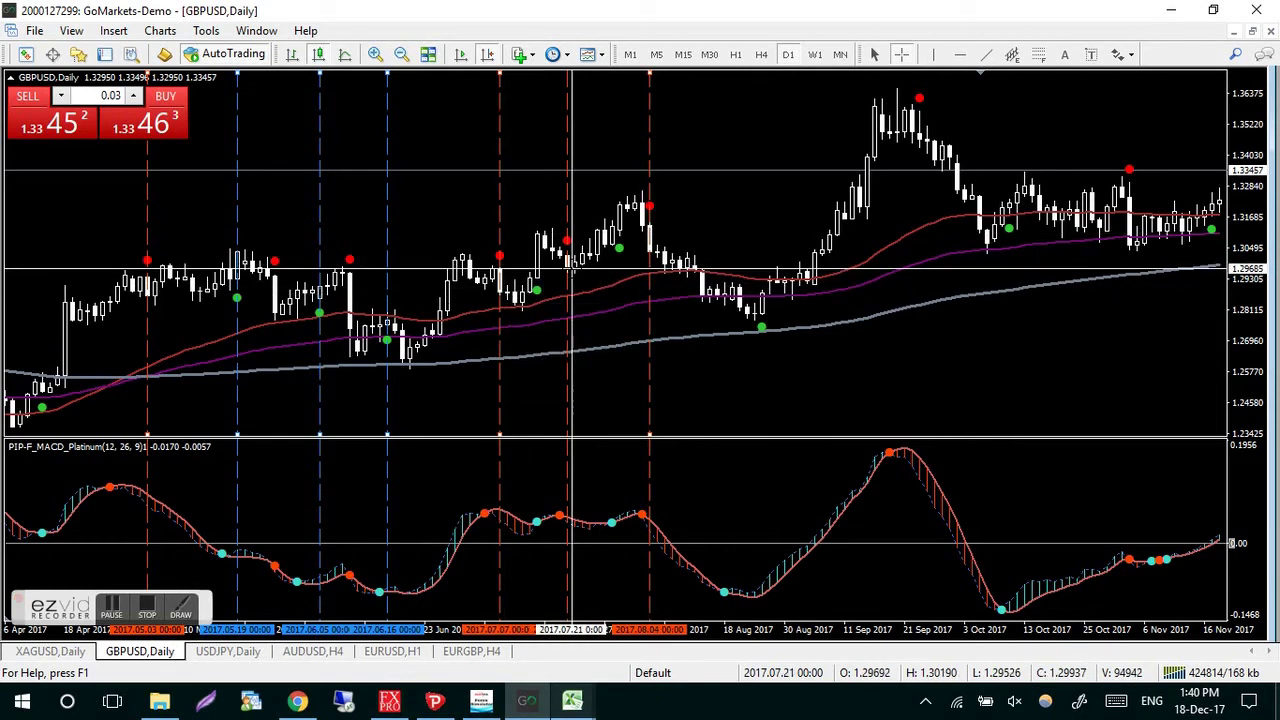
mouse_move(660, 251)
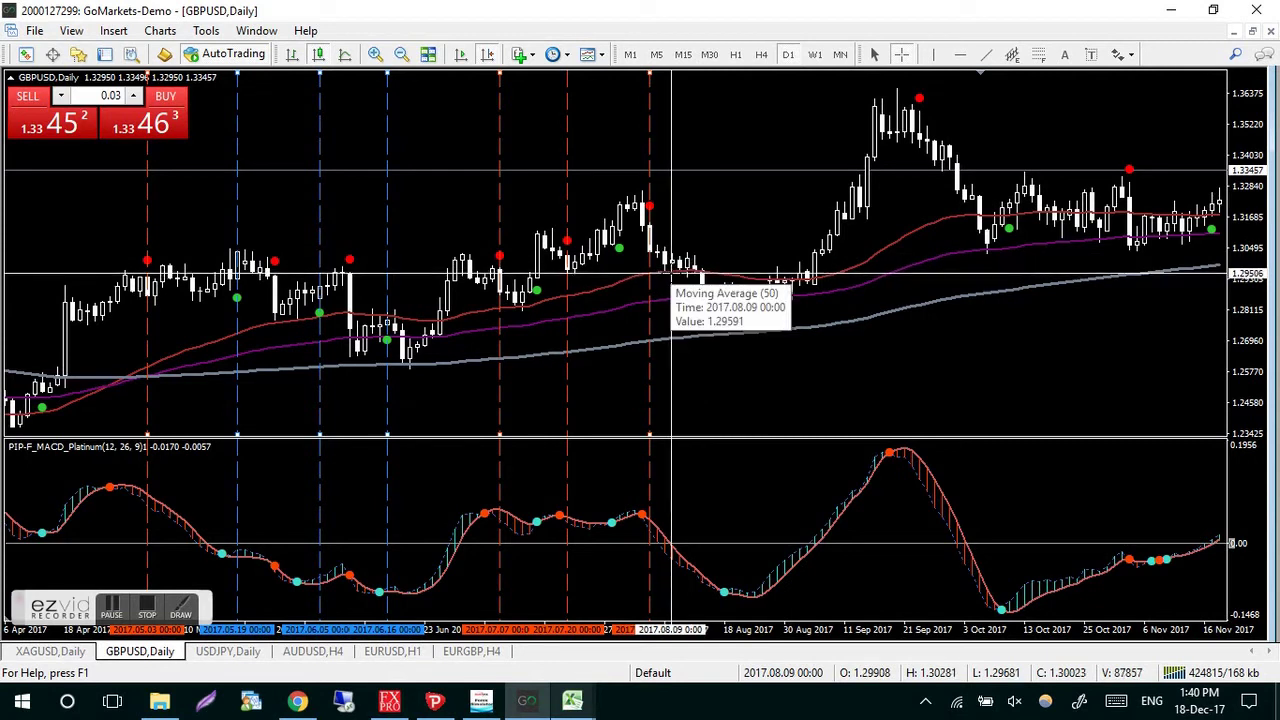
mouse_move(673, 272)
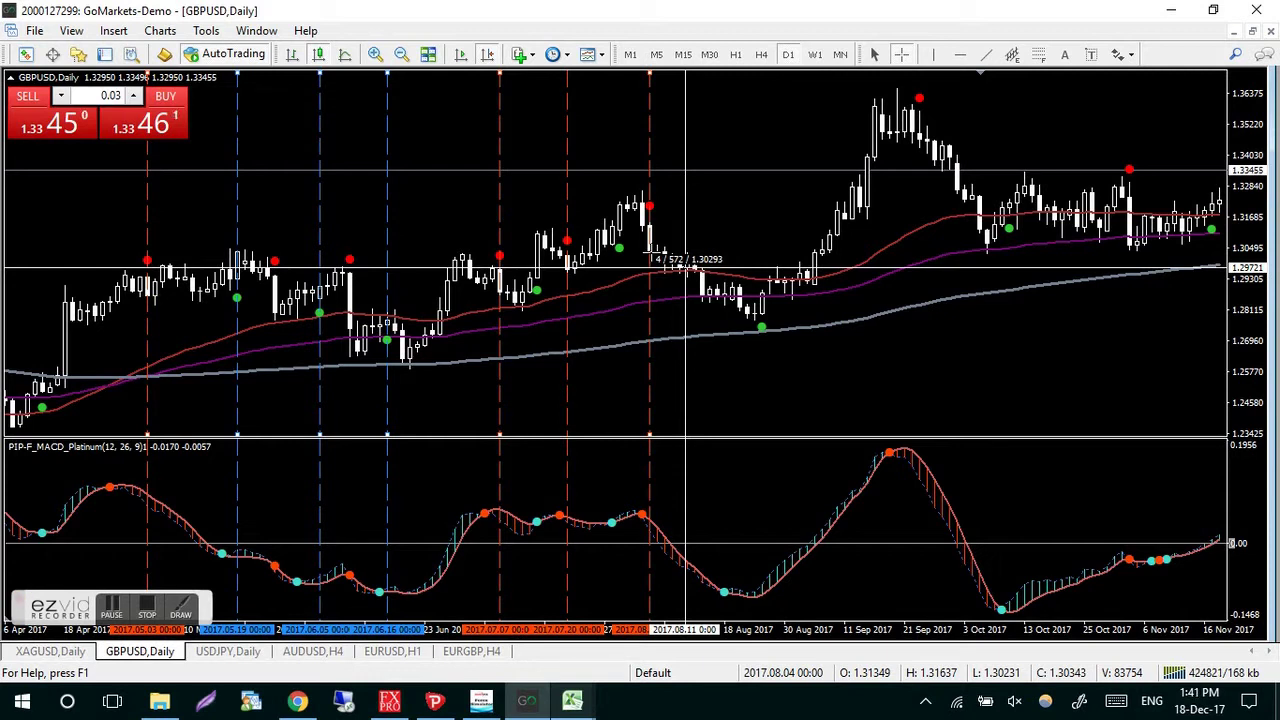
drag(603, 267, 580, 271)
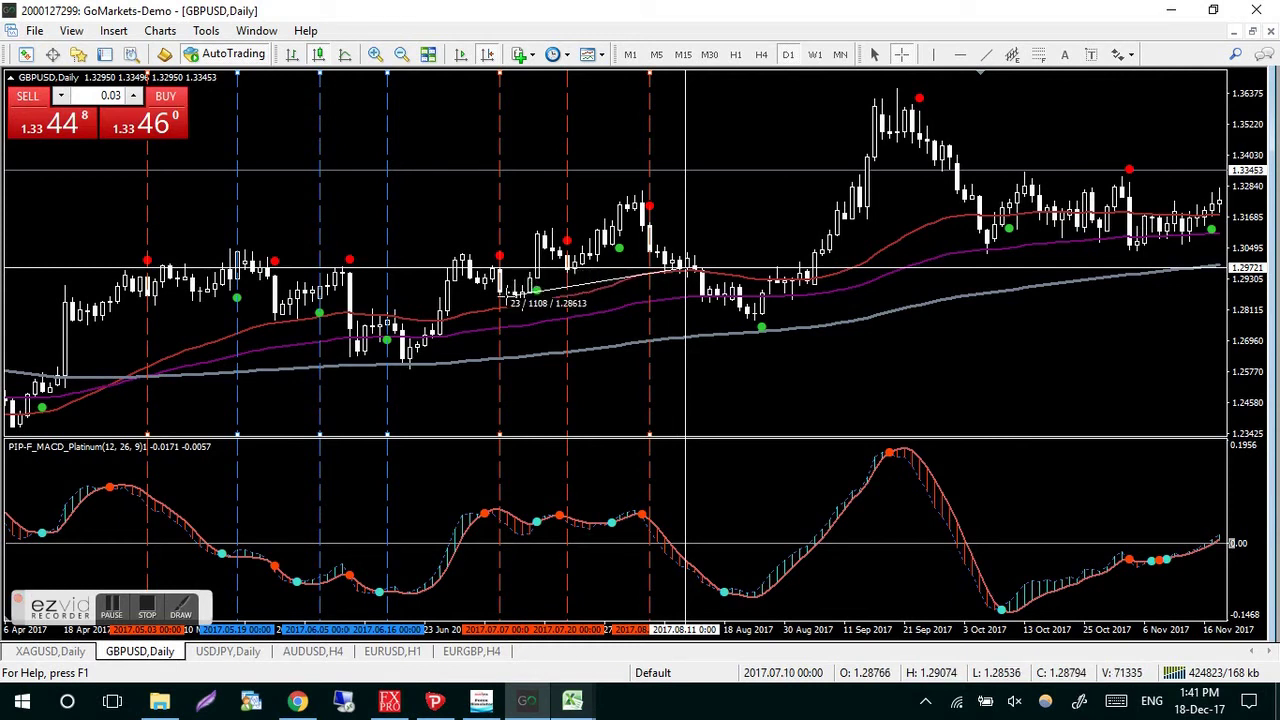
drag(685, 270, 728, 303)
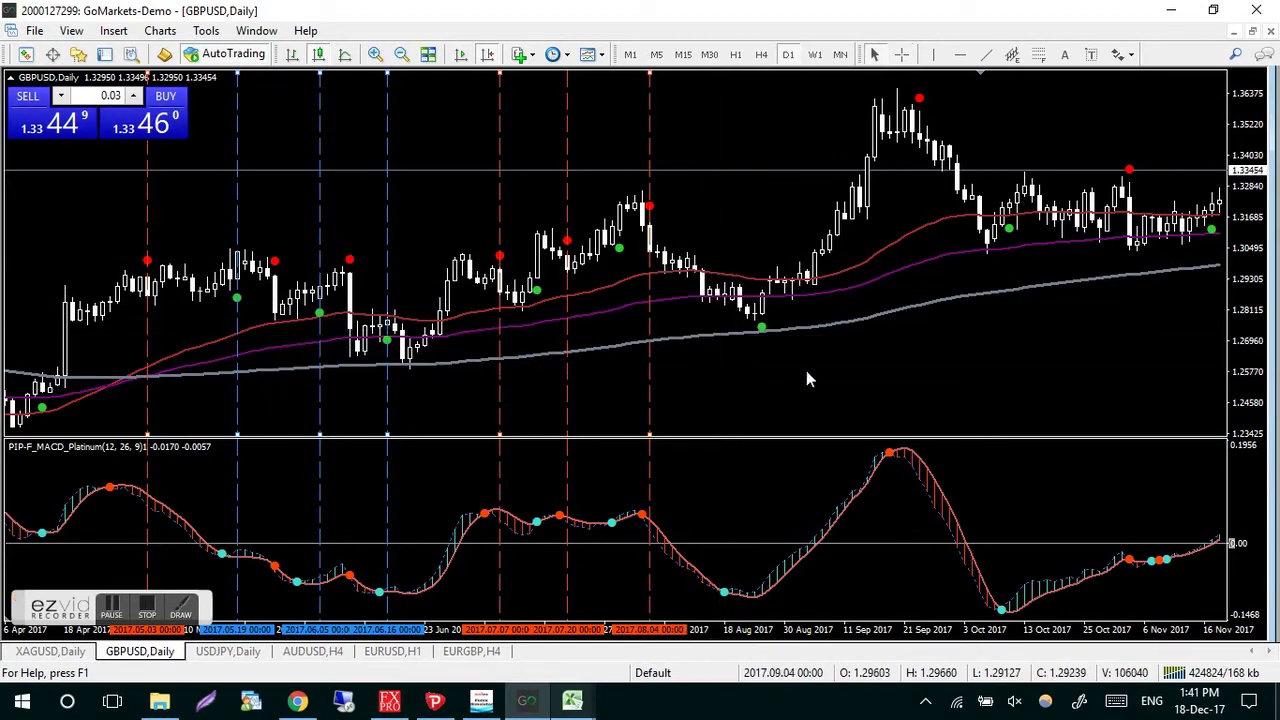
Step: Examine with the crosshair the late August 2017 buy signal and the September 2017 sell signal on the GBPUSD chart
scroll(806, 378, right, 3)
middle_click(730, 378)
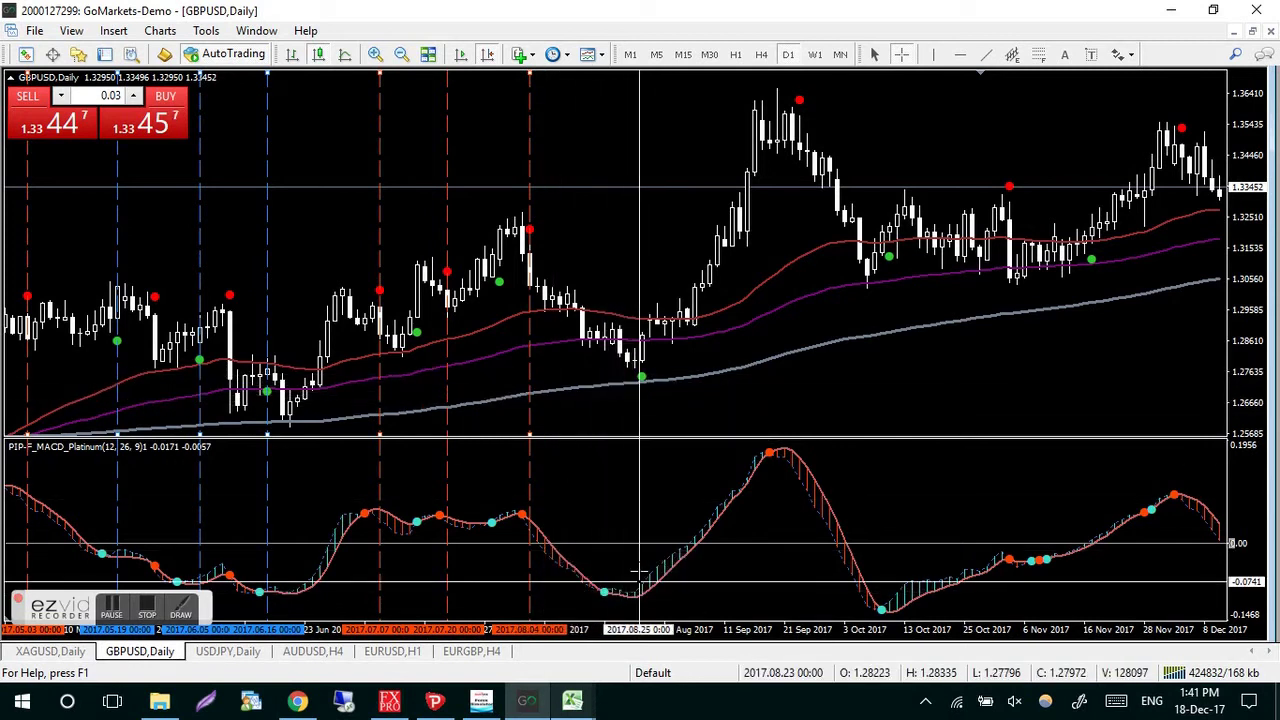
click(790, 194)
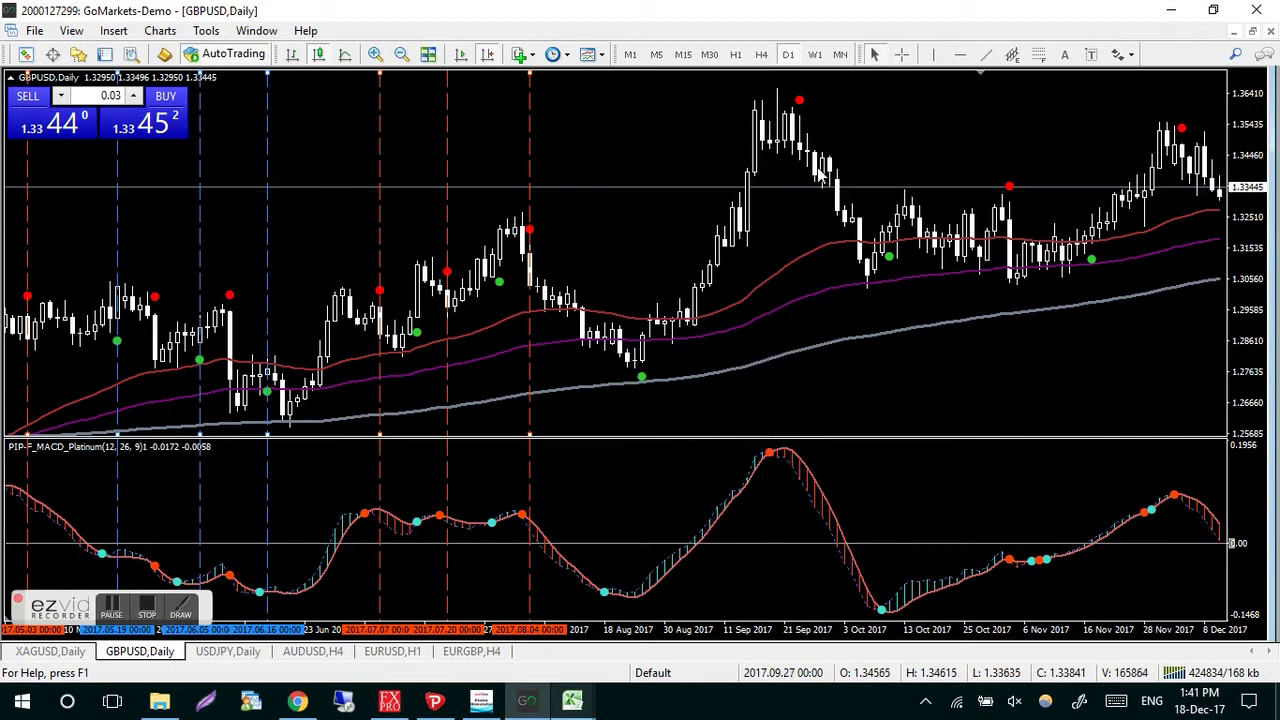
scroll(820, 174, down, 5)
middle_click(710, 154)
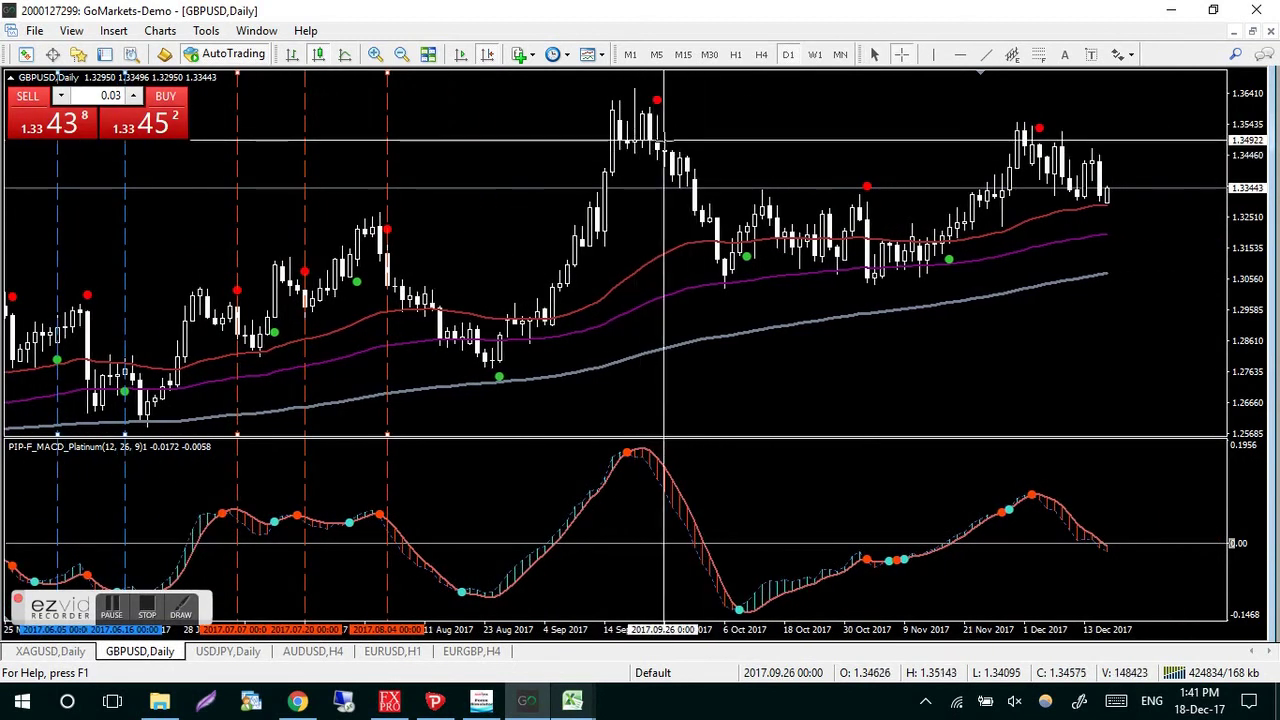
click(534, 180)
Step: Switch to the XAGUSD daily chart and examine with the crosshair the signals around the June 2013 price drop
click(55, 651)
drag(250, 379, 848, 365)
scroll(244, 390, up, 10)
drag(140, 352, 605, 363)
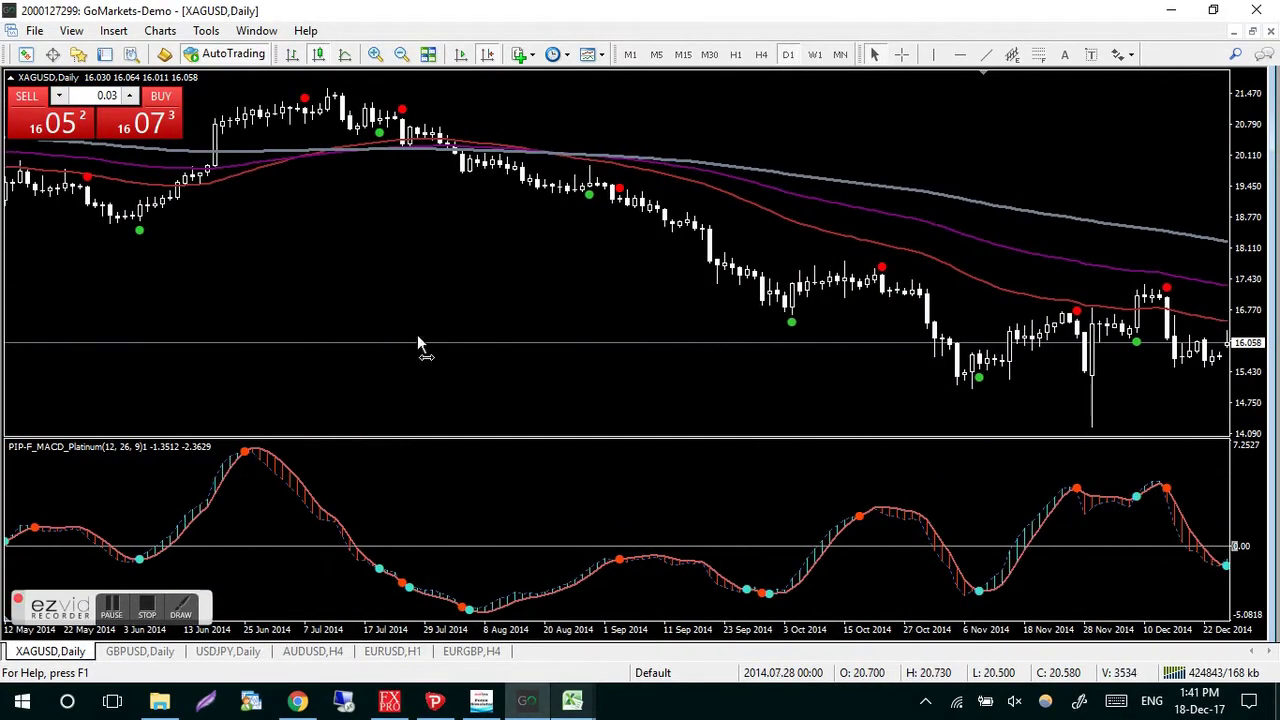
drag(418, 341, 583, 343)
drag(366, 340, 642, 348)
drag(503, 355, 560, 357)
drag(421, 372, 608, 374)
drag(100, 343, 431, 370)
drag(343, 370, 443, 371)
drag(150, 365, 284, 373)
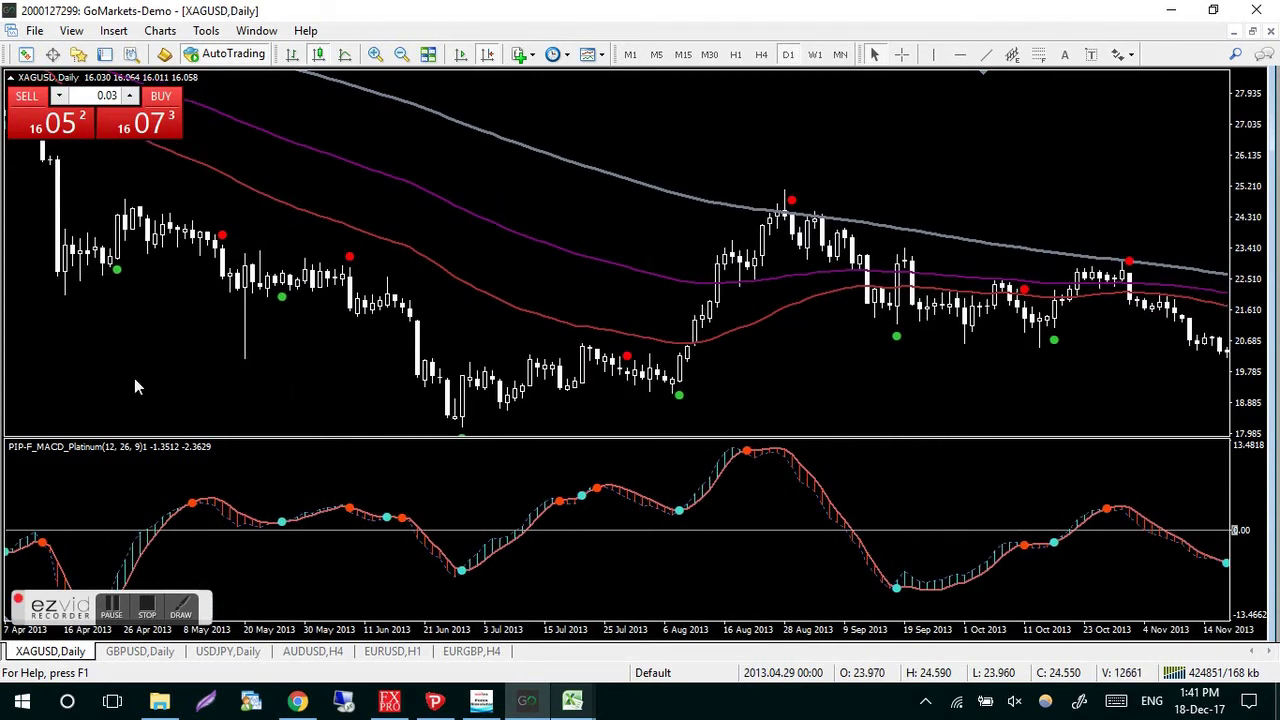
drag(135, 380, 169, 370)
middle_click(214, 378)
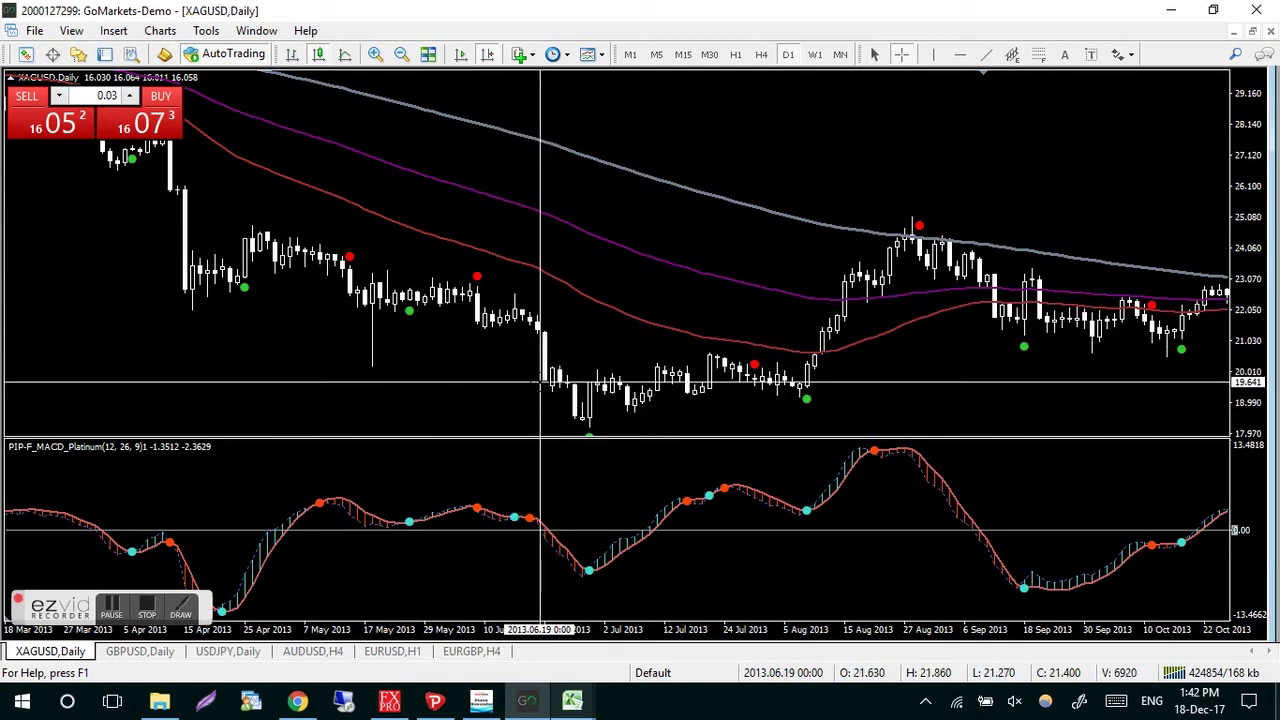
click(633, 410)
Step: Examine with the crosshair the November 2012 buy signal, then measure from the 2012.11.12 candle back to the late September 2012 signal
drag(150, 360, 655, 383)
drag(491, 386, 512, 388)
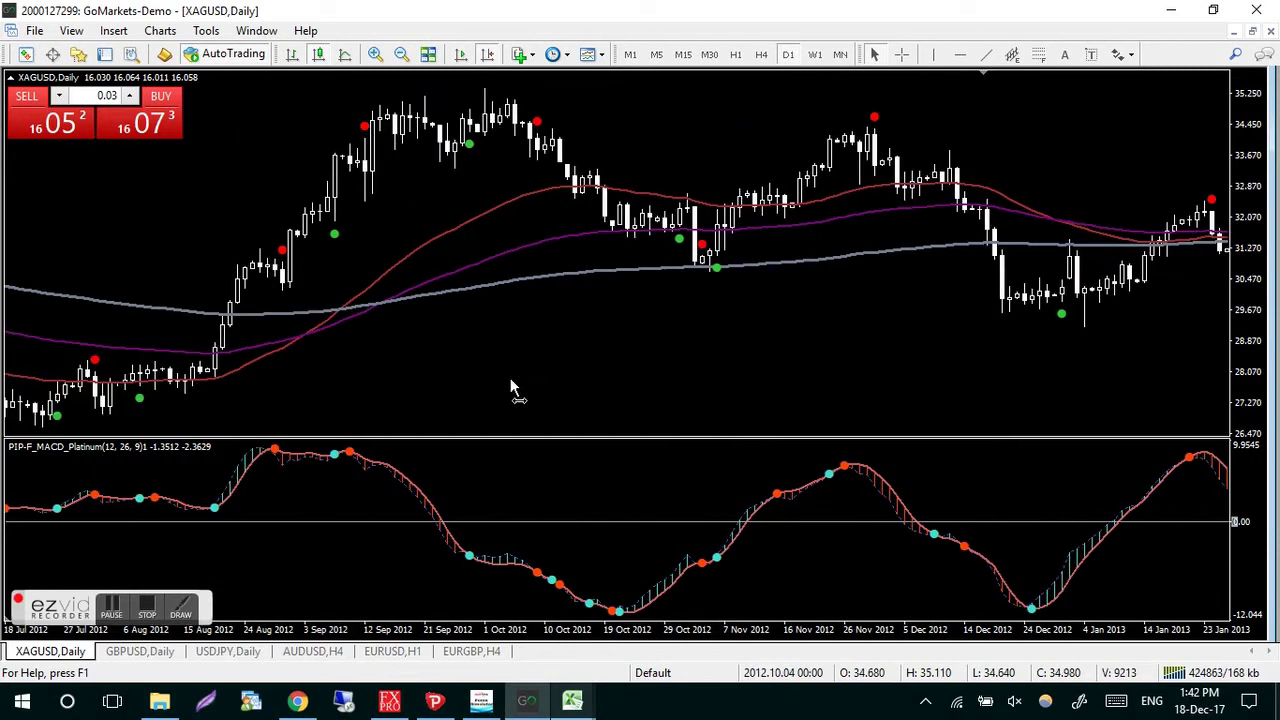
middle_click(501, 363)
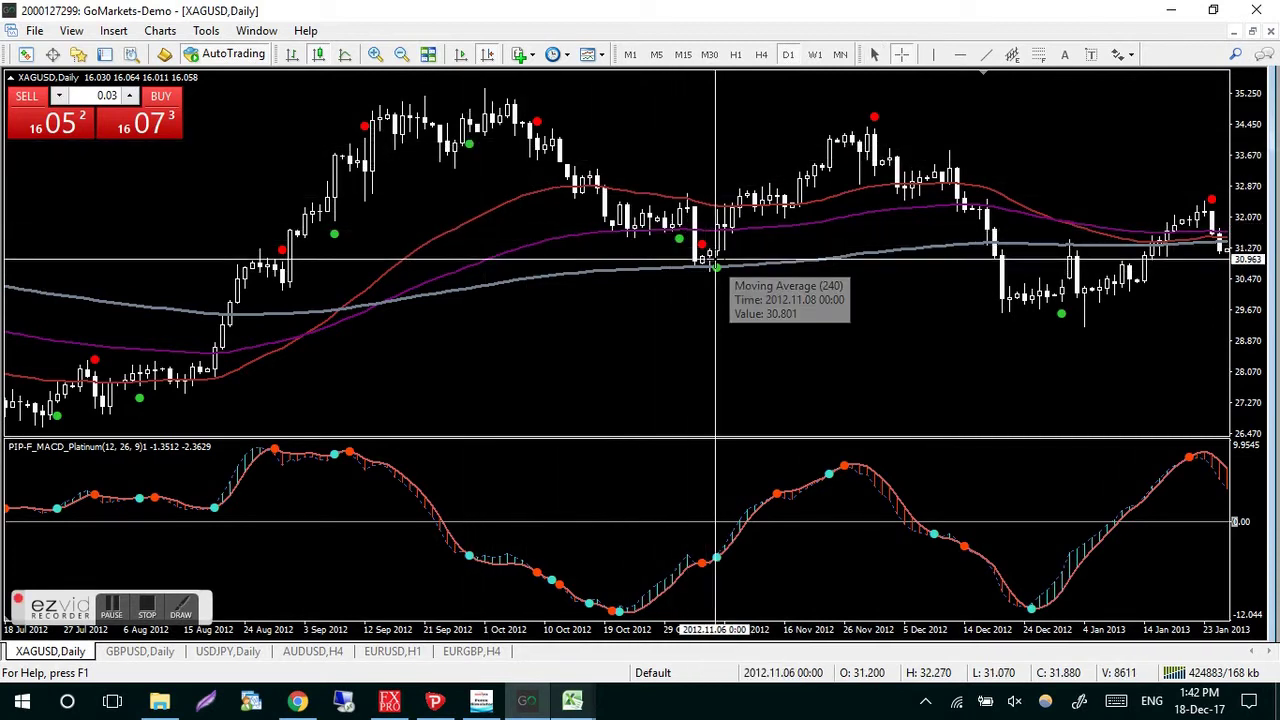
mouse_move(750, 263)
mouse_move(747, 520)
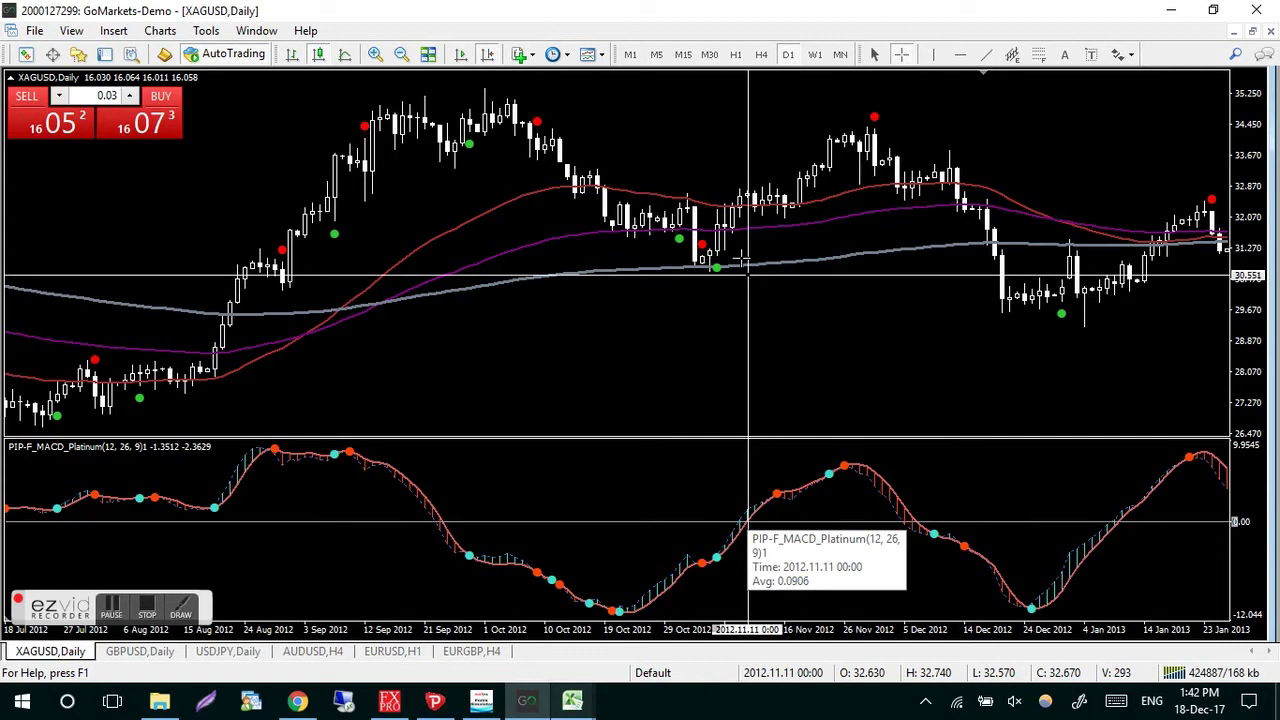
mouse_move(762, 200)
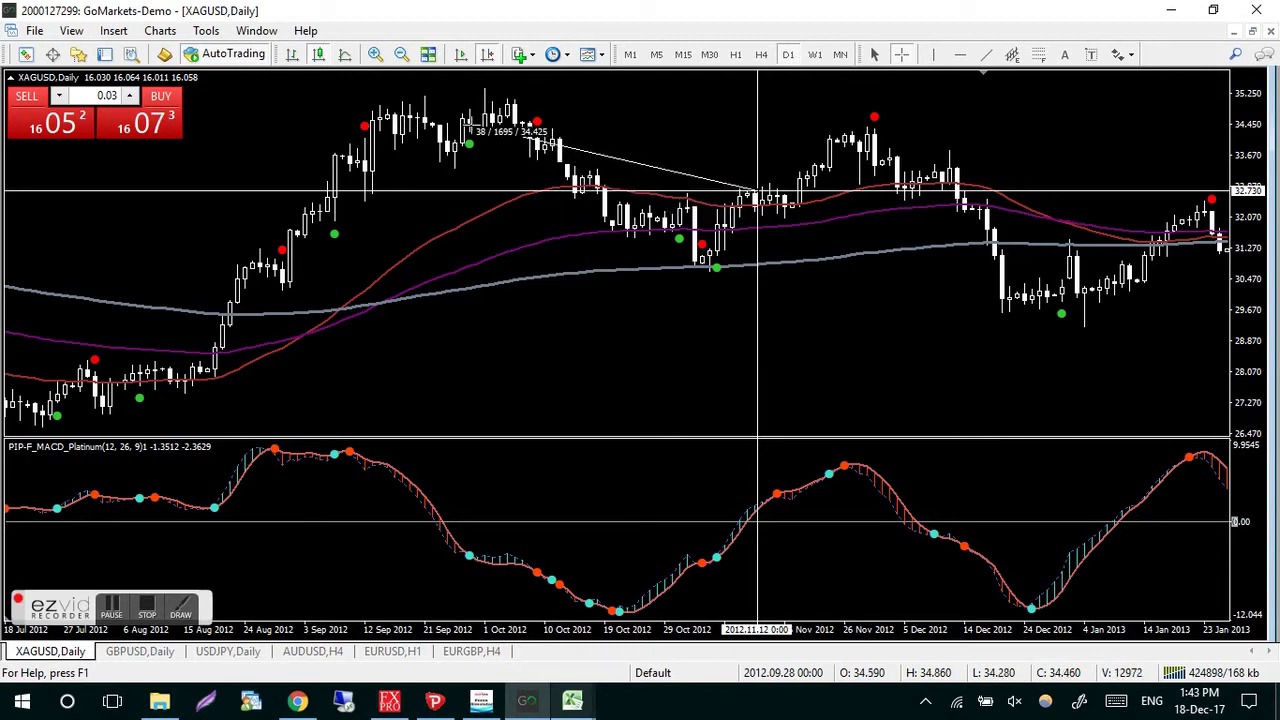
drag(757, 190, 484, 143)
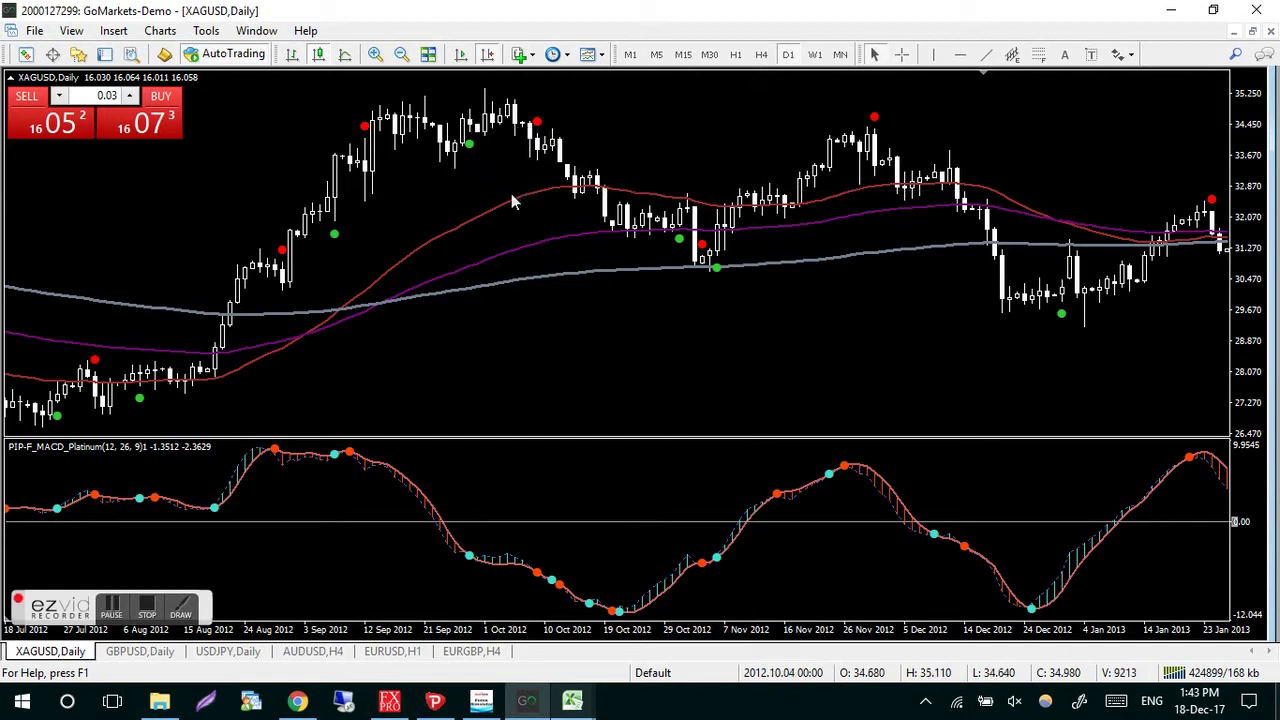
mouse_move(520, 258)
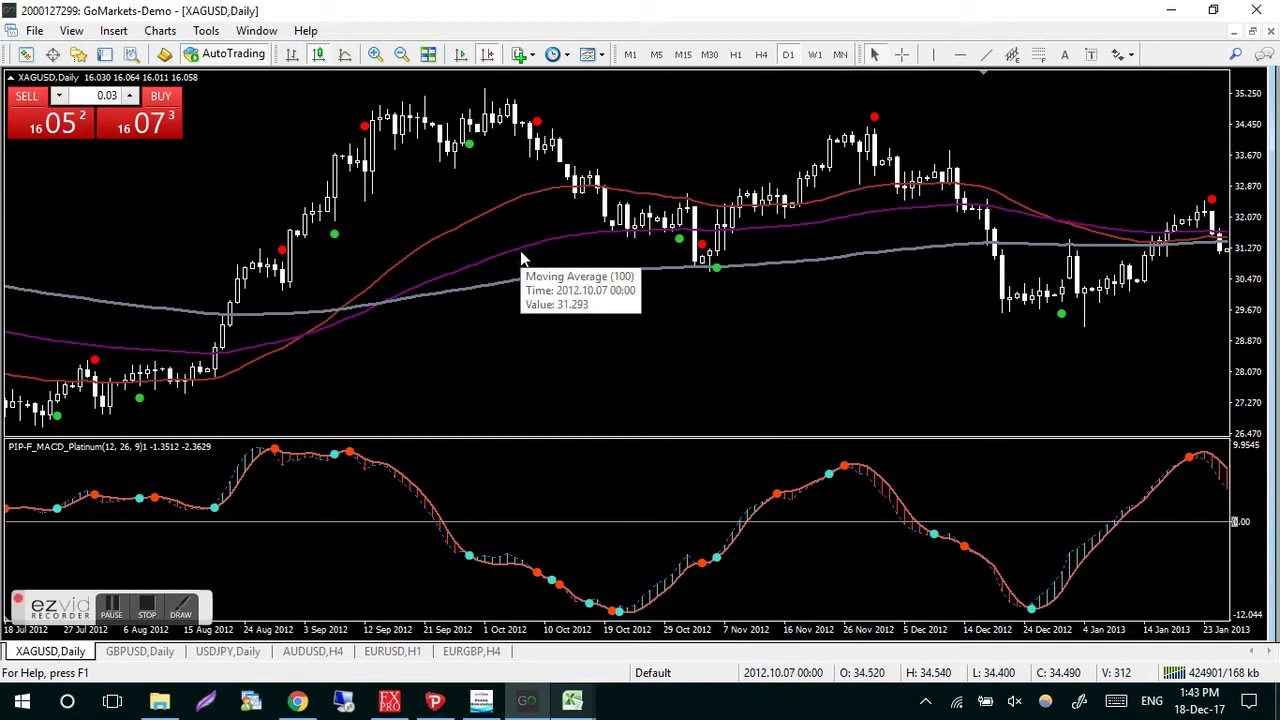
Step: Examine with the crosshair the XAGUSD signals and price moves from November 2012 to January 2013
scroll(671, 318, down, 4)
middle_click(651, 322)
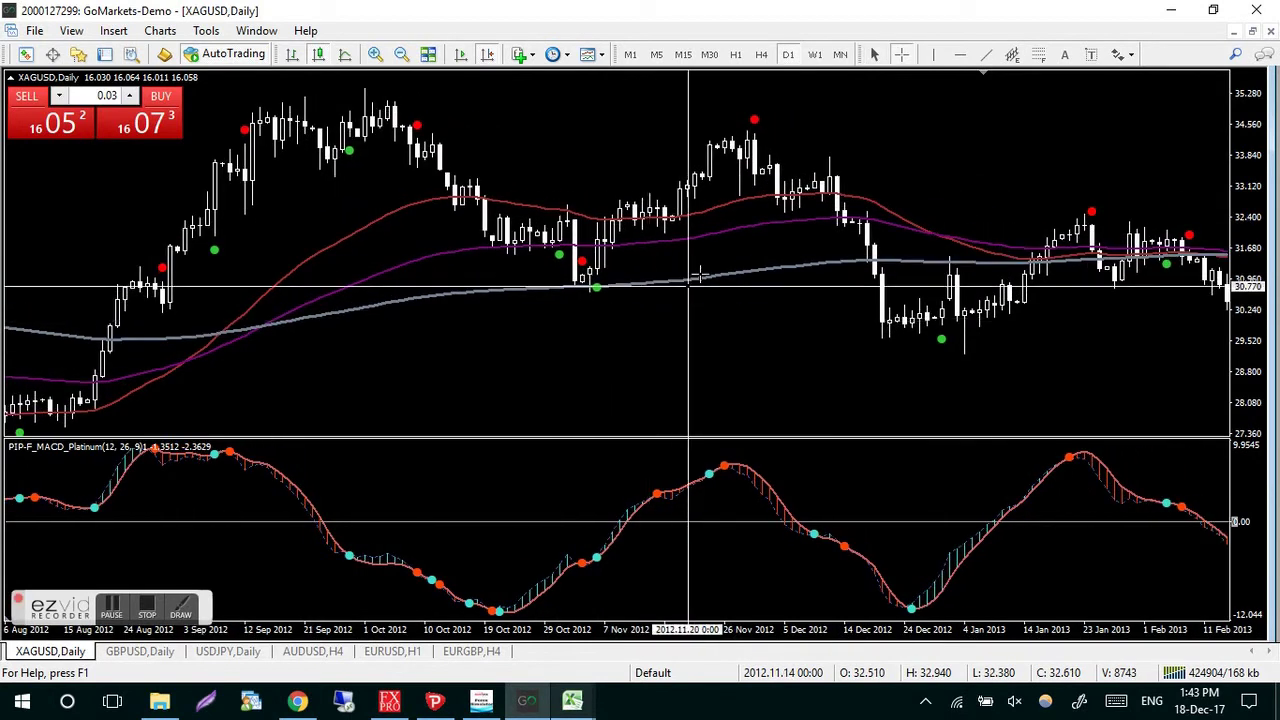
mouse_move(755, 202)
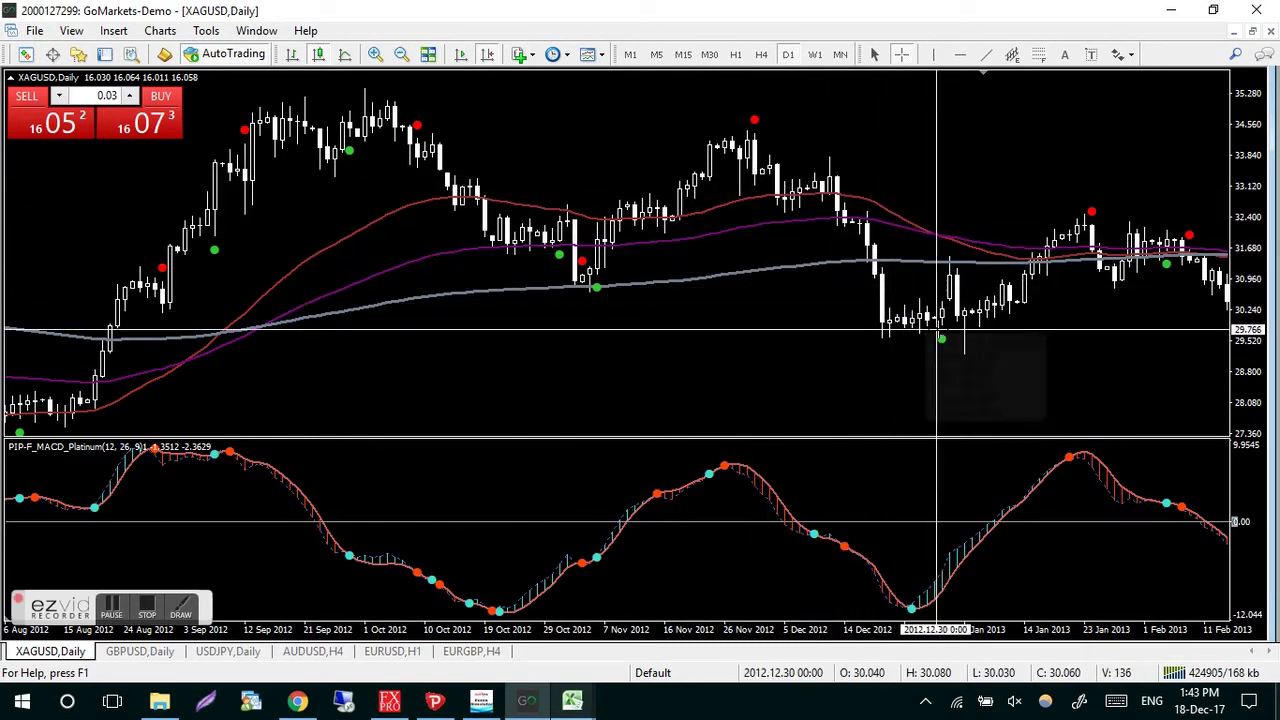
mouse_move(1028, 288)
Step: Look back through the XAGUSD history from late 2012 to early 2011 for further trade signals
drag(1077, 360, 755, 385)
scroll(755, 385, up, 15)
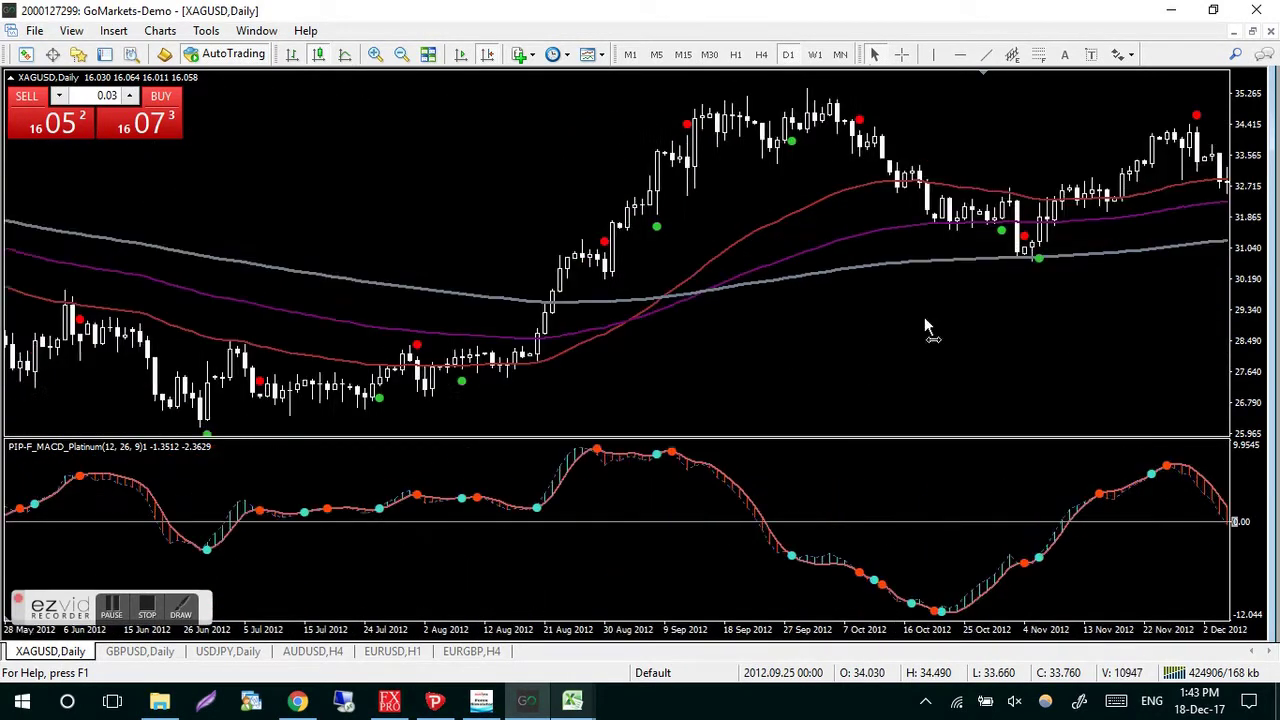
scroll(668, 118, up, 10)
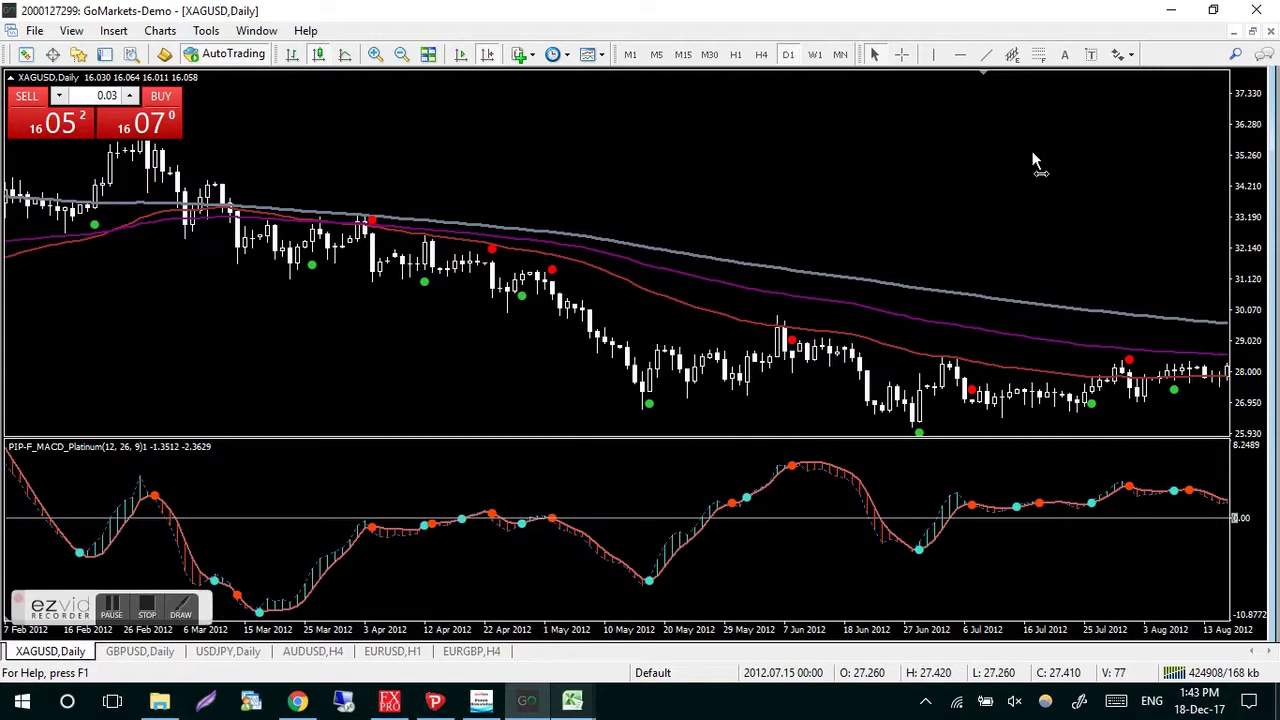
scroll(486, 357, up, 5)
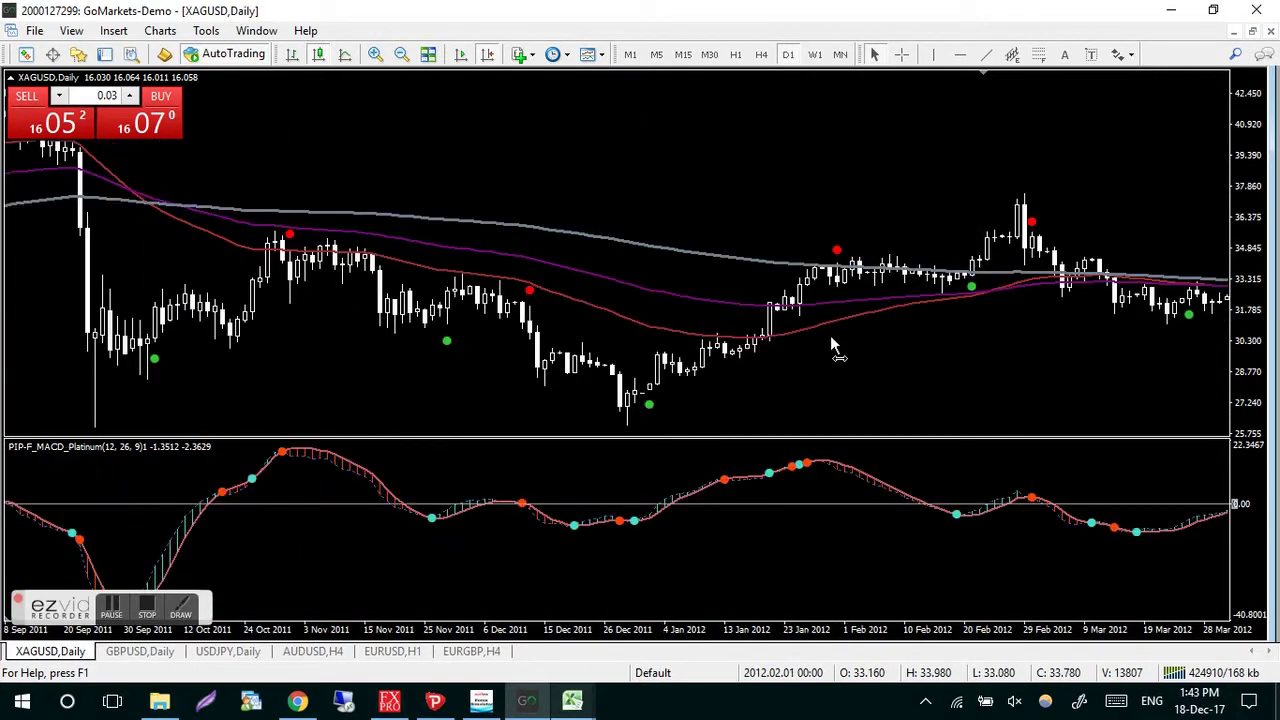
scroll(850, 350, up, 1)
scroll(888, 357, up, 5)
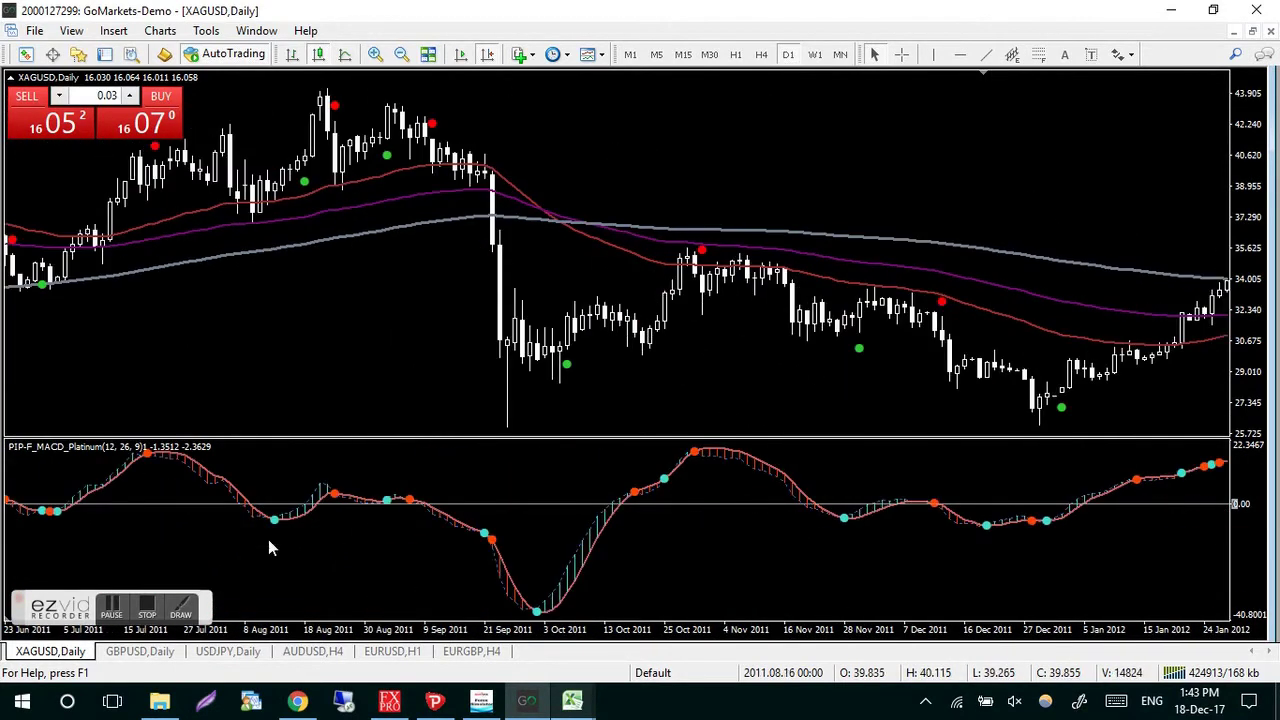
drag(256, 572, 615, 571)
scroll(845, 533, left, 10)
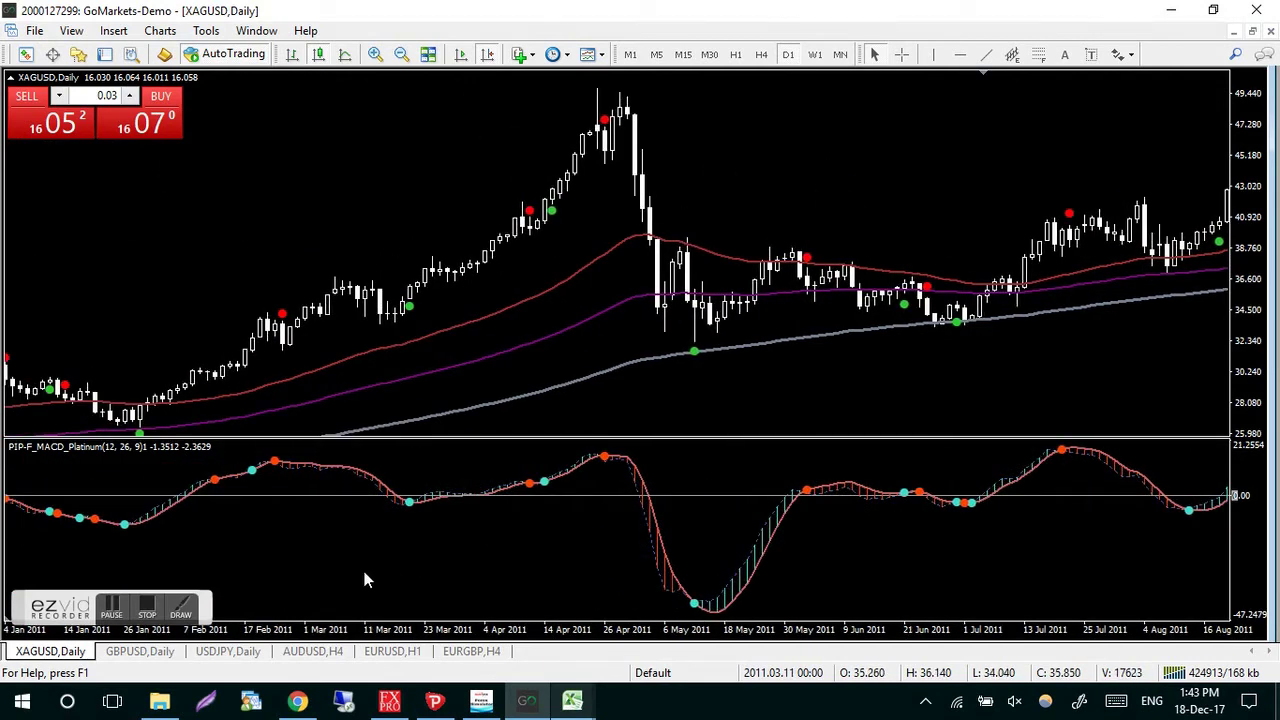
scroll(640, 585, right, 5)
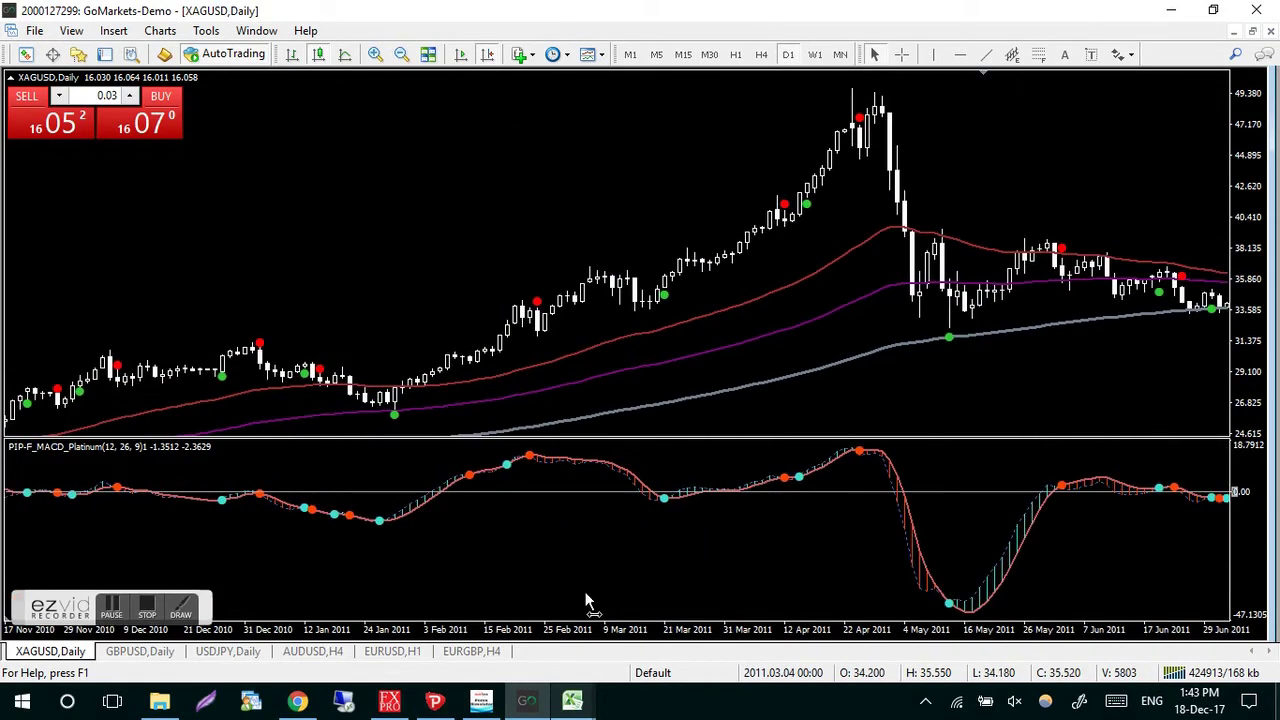
Step: Examine with the crosshair the March and April 2011 signals and measure from the 2011.05.05 candle back to the 2011.04.13 candle
middle_click(474, 417)
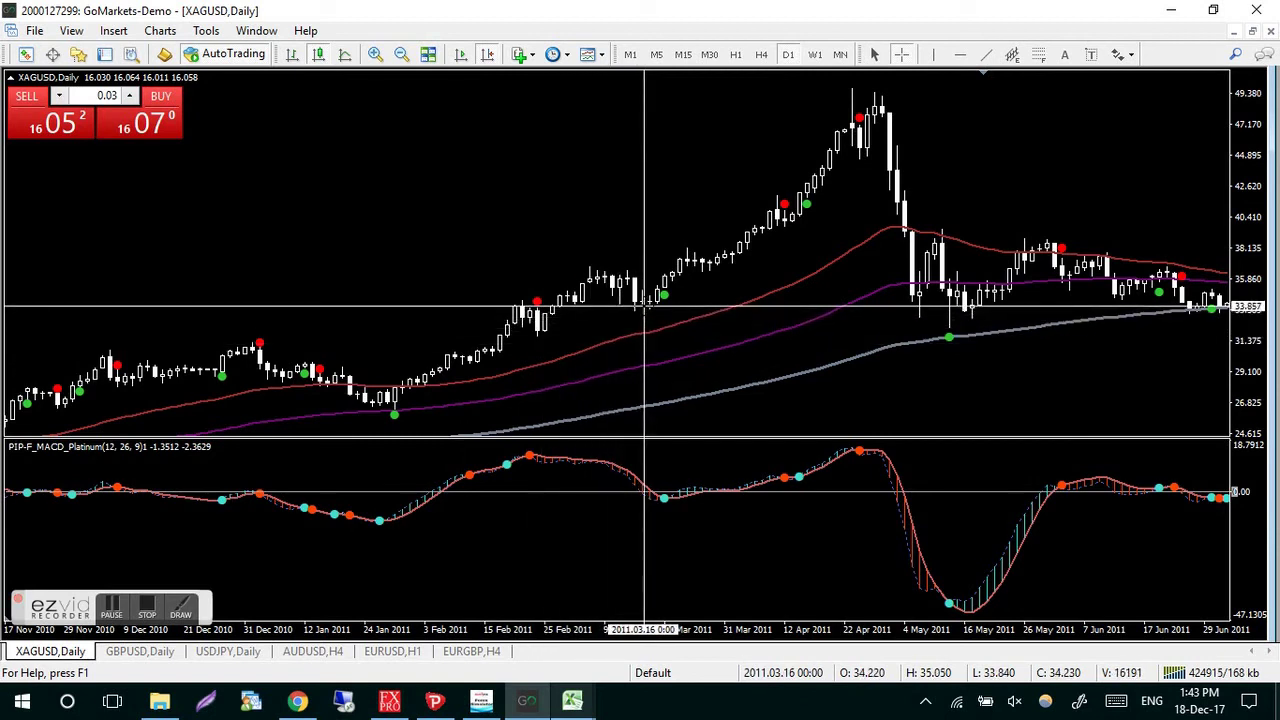
mouse_move(652, 485)
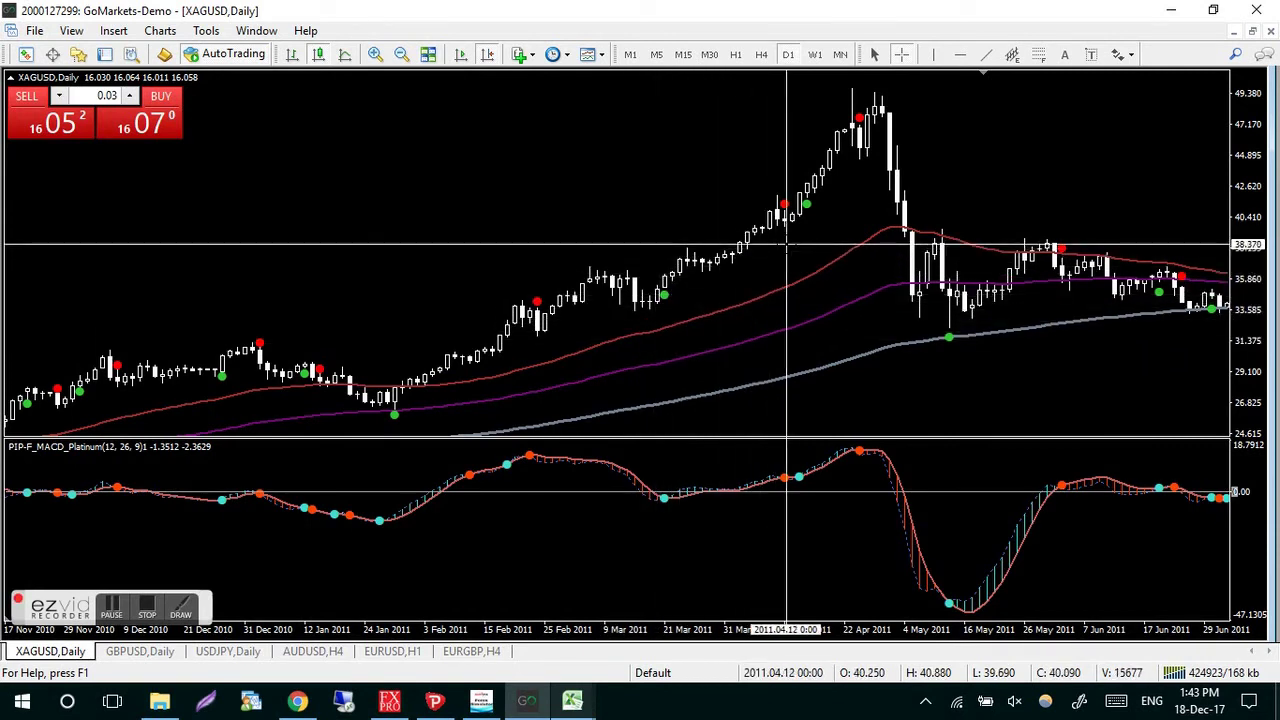
mouse_move(787, 227)
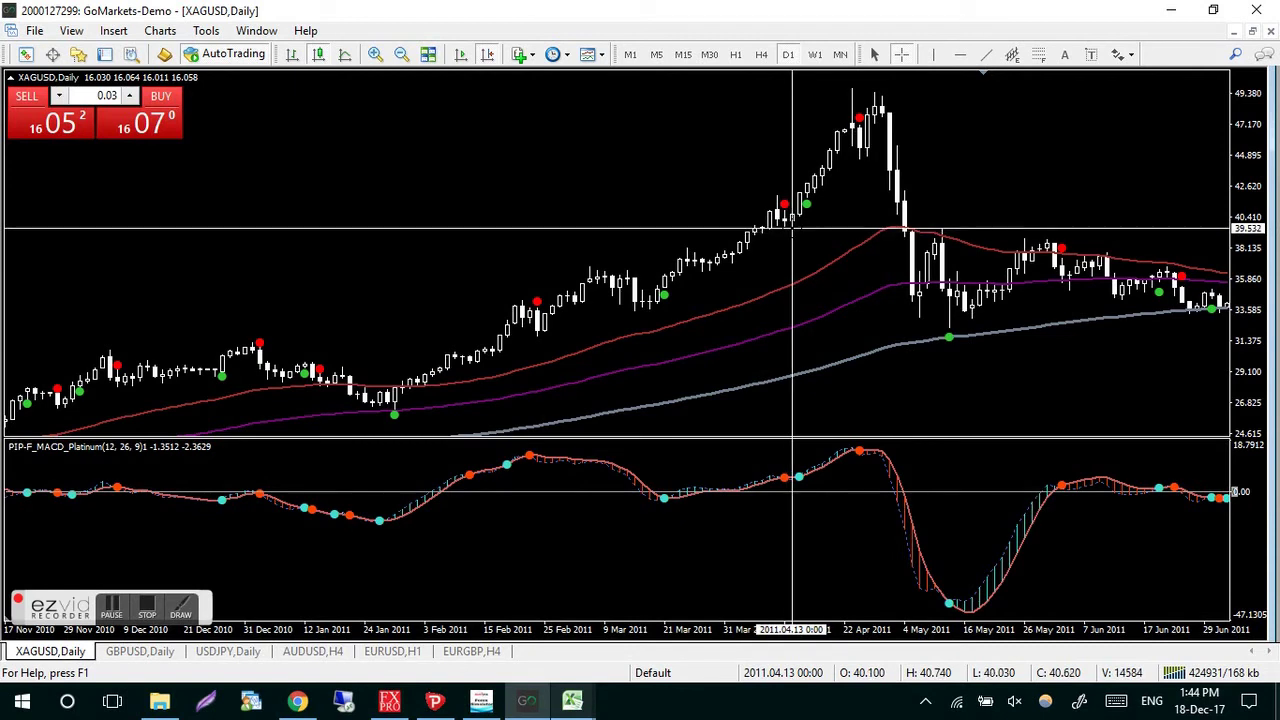
mouse_move(857, 150)
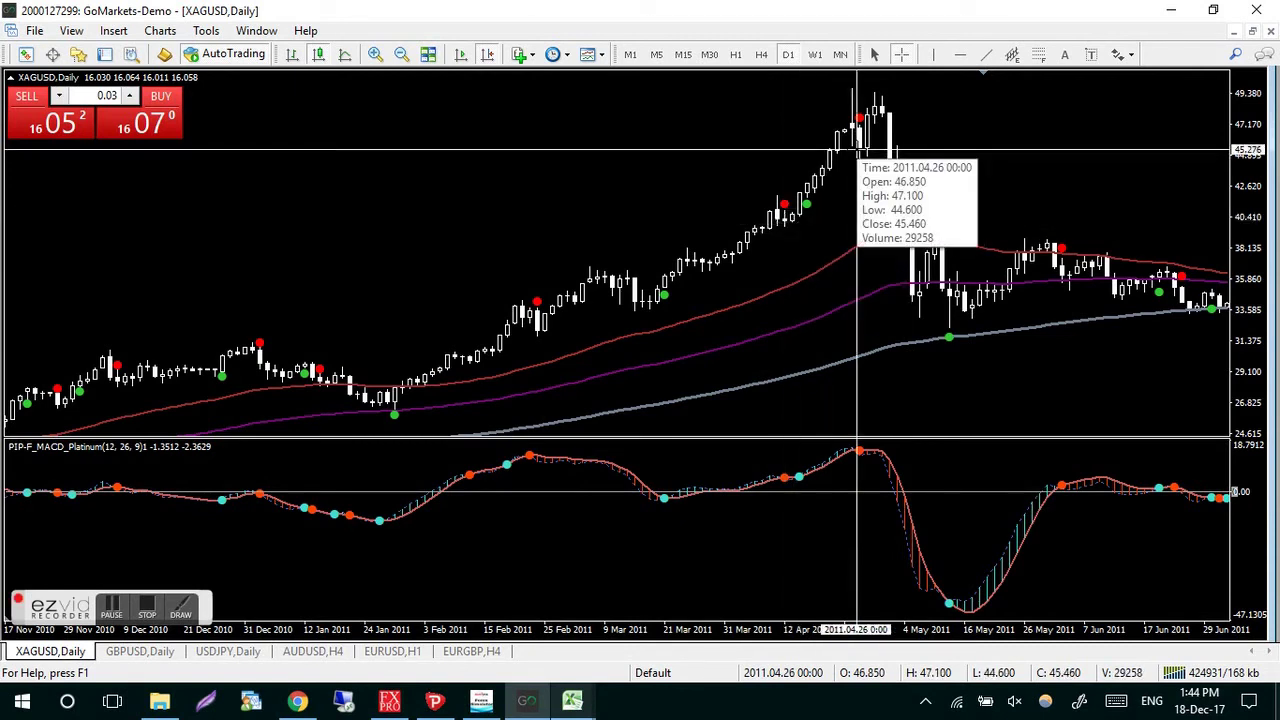
mouse_move(910, 252)
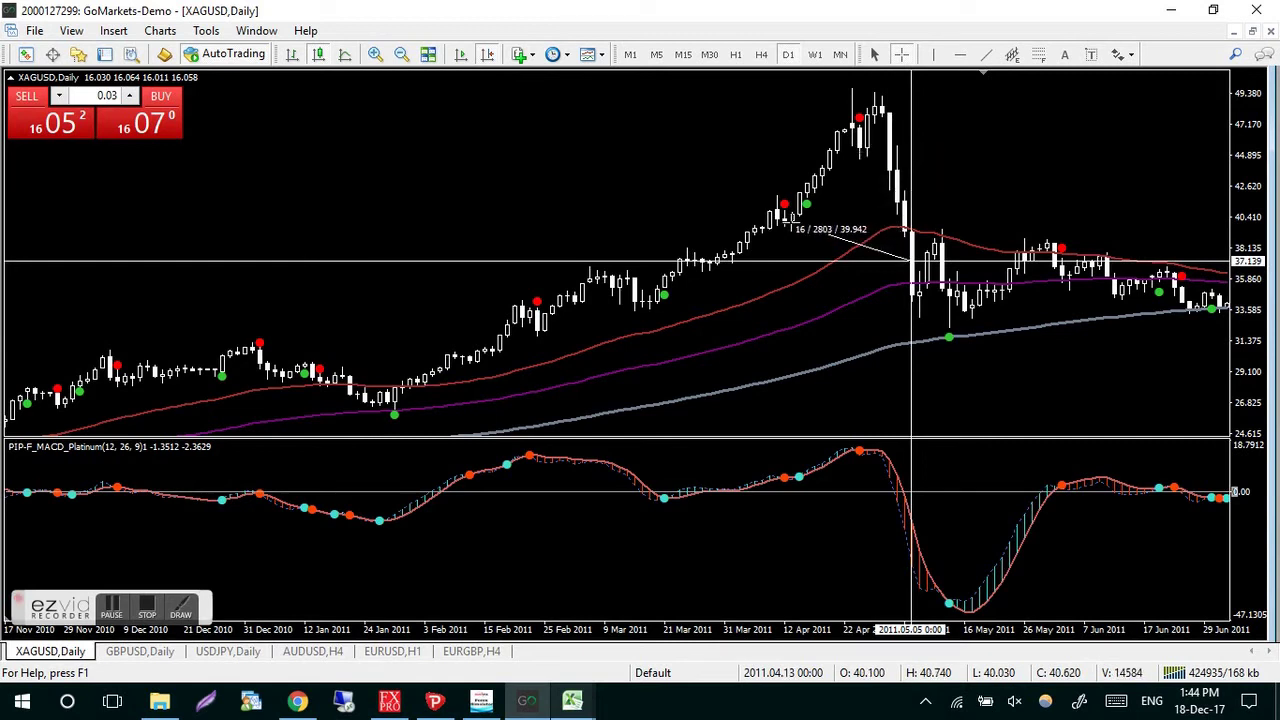
drag(911, 261, 1094, 200)
Step: Examine the January 2011 signals and measure from the 2011.02.09 candle back to the 2011.01.14 candle
drag(386, 194, 718, 218)
drag(374, 174, 631, 180)
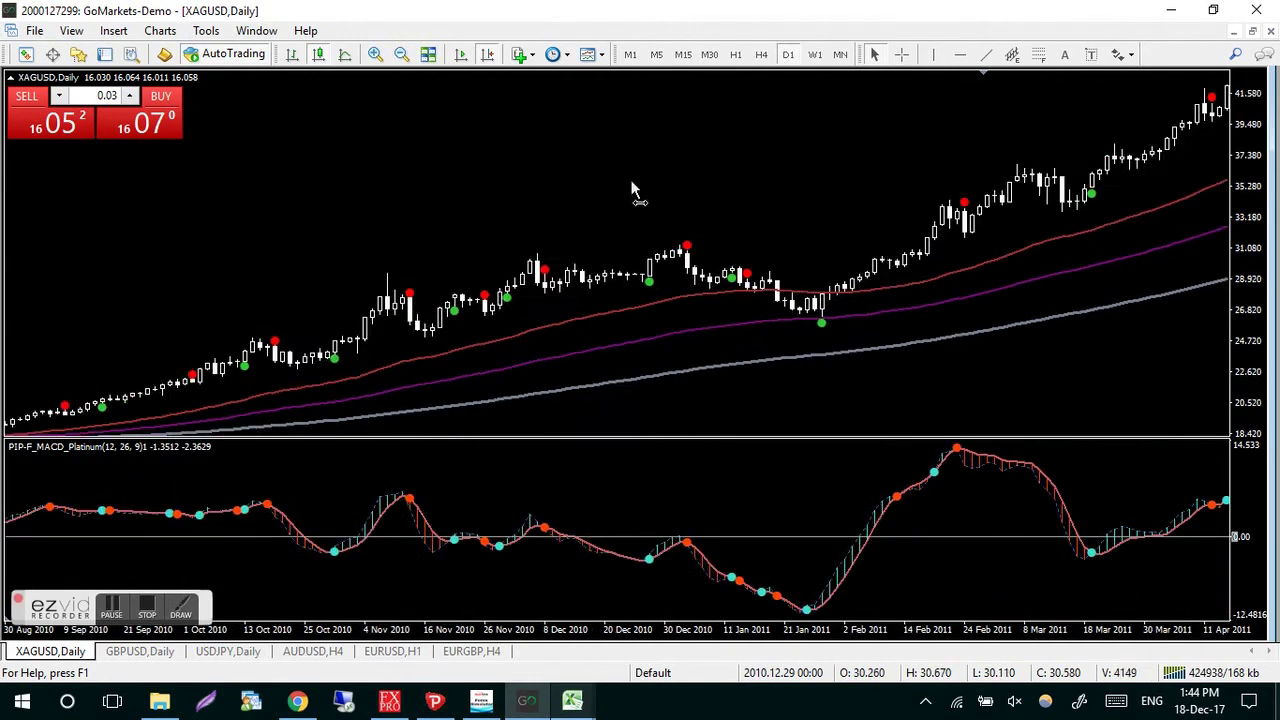
drag(497, 195, 573, 178)
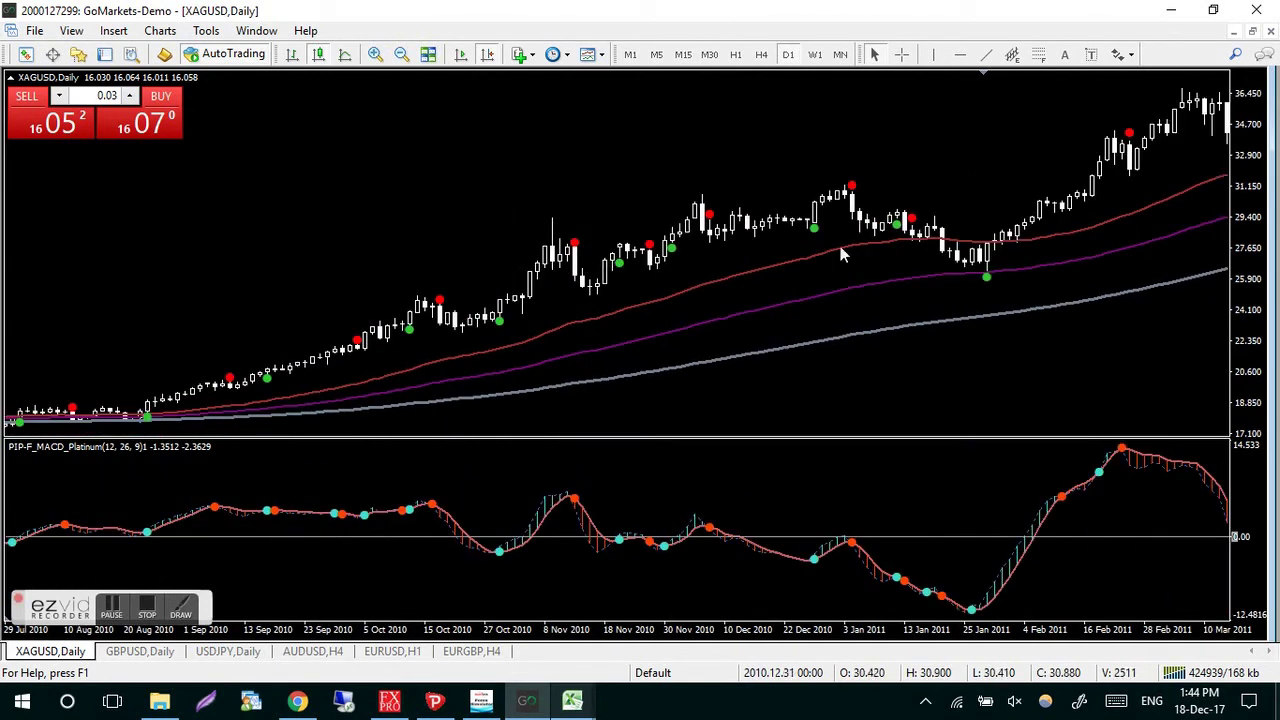
middle_click(882, 402)
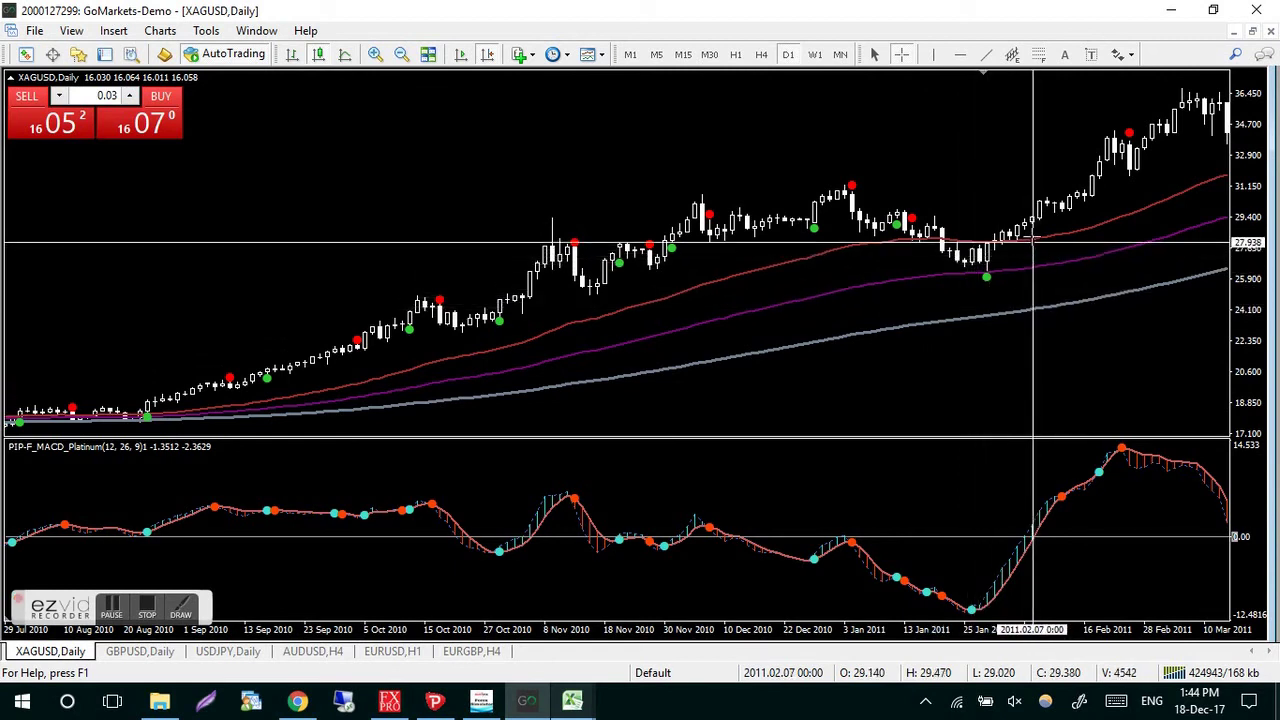
drag(1043, 213, 1050, 204)
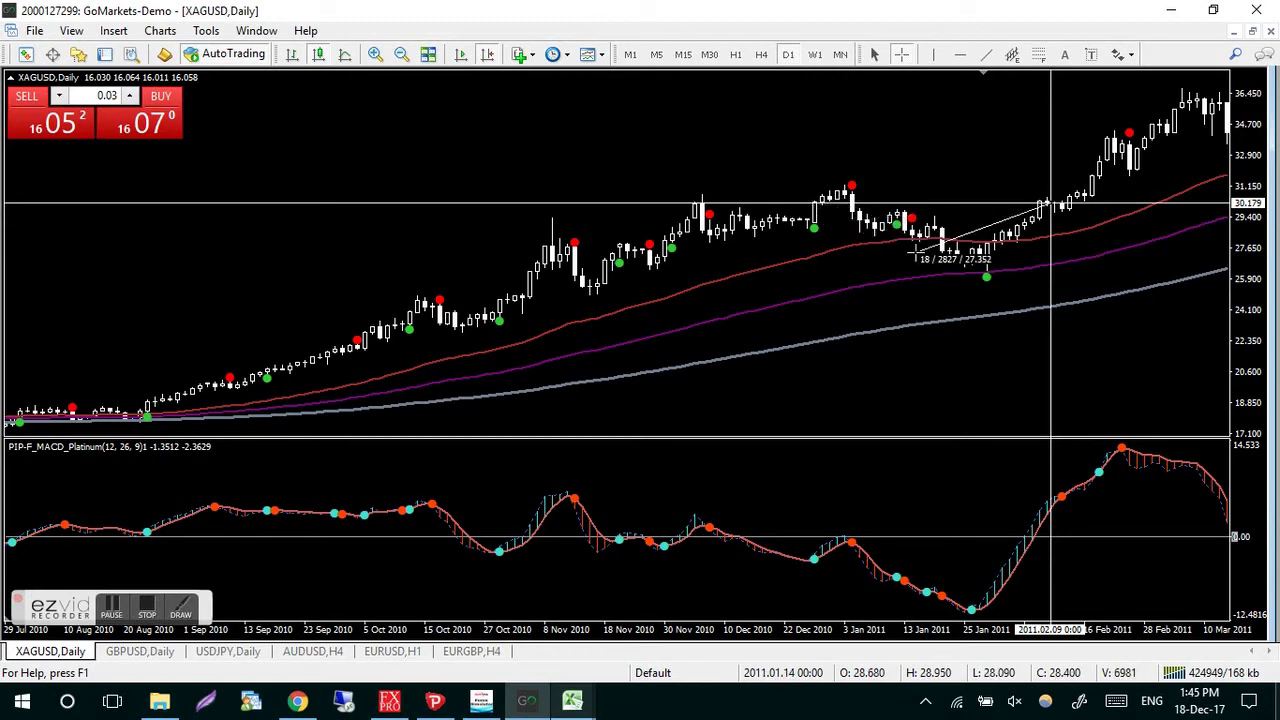
drag(1050, 203, 843, 298)
Step: Examine the October 2010 signals and measure from the 2010.10.25 candle back to the 2010.10.15 candle
drag(336, 178, 515, 148)
middle_click(512, 243)
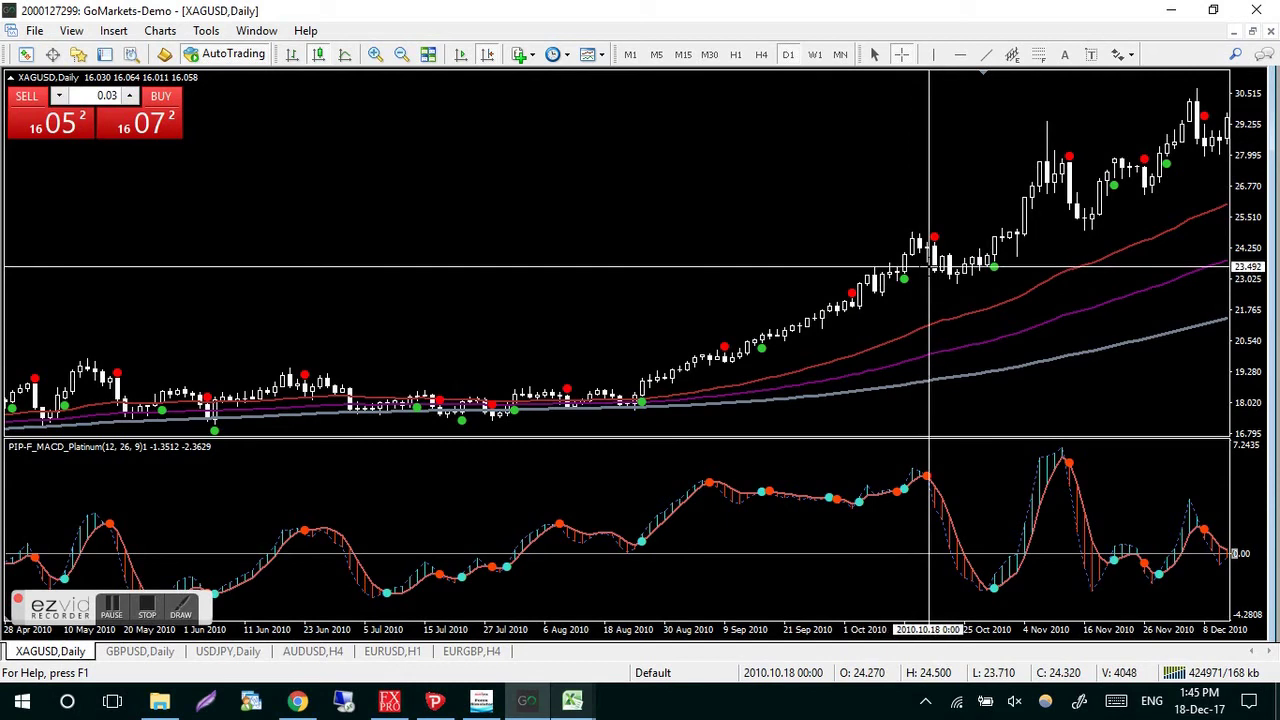
mouse_move(867, 355)
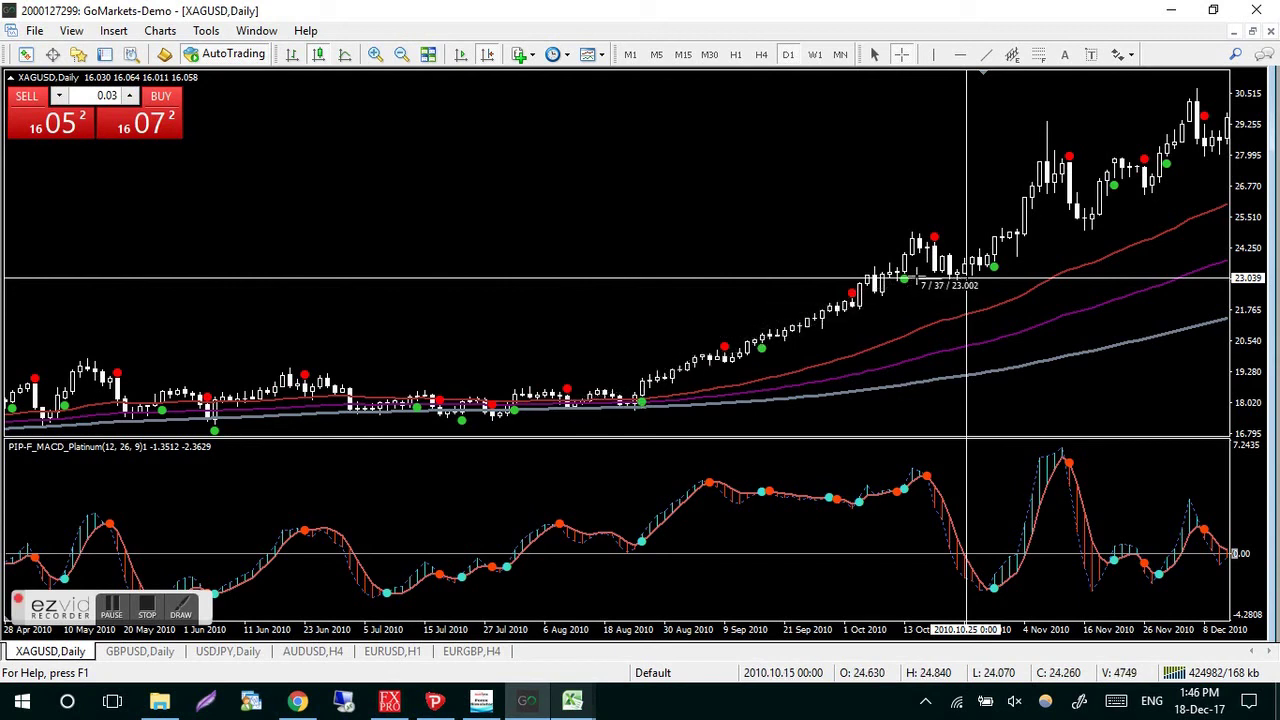
drag(966, 278, 898, 284)
Step: Measure with the crosshair the price move from the 2010.11.01 candle to the 2010.11.09 candle
scroll(700, 249, down, 5)
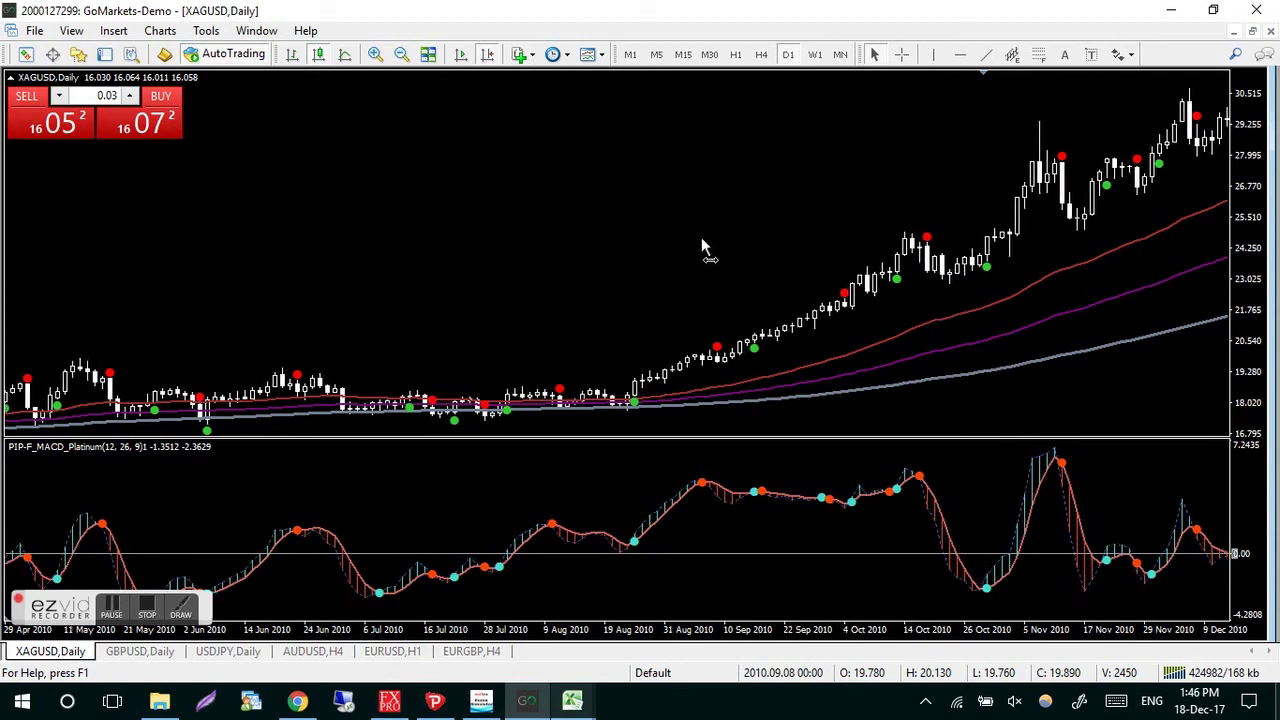
middle_click(789, 337)
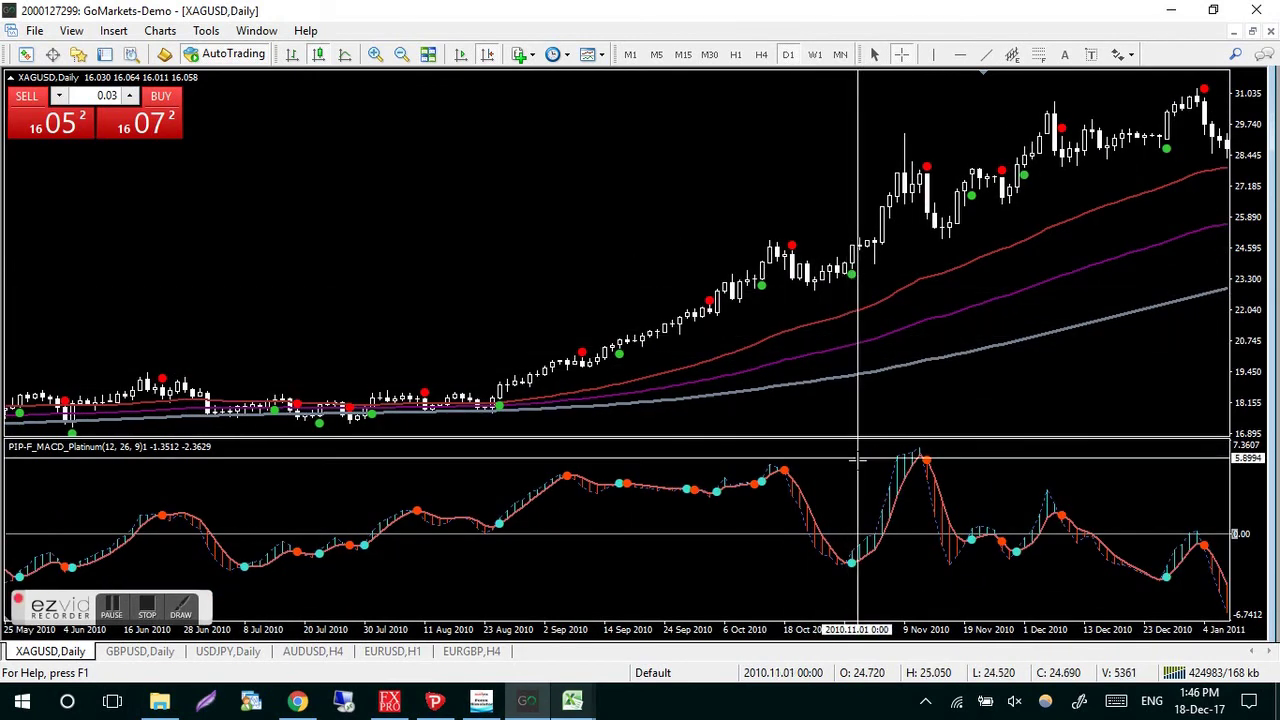
drag(858, 248, 874, 222)
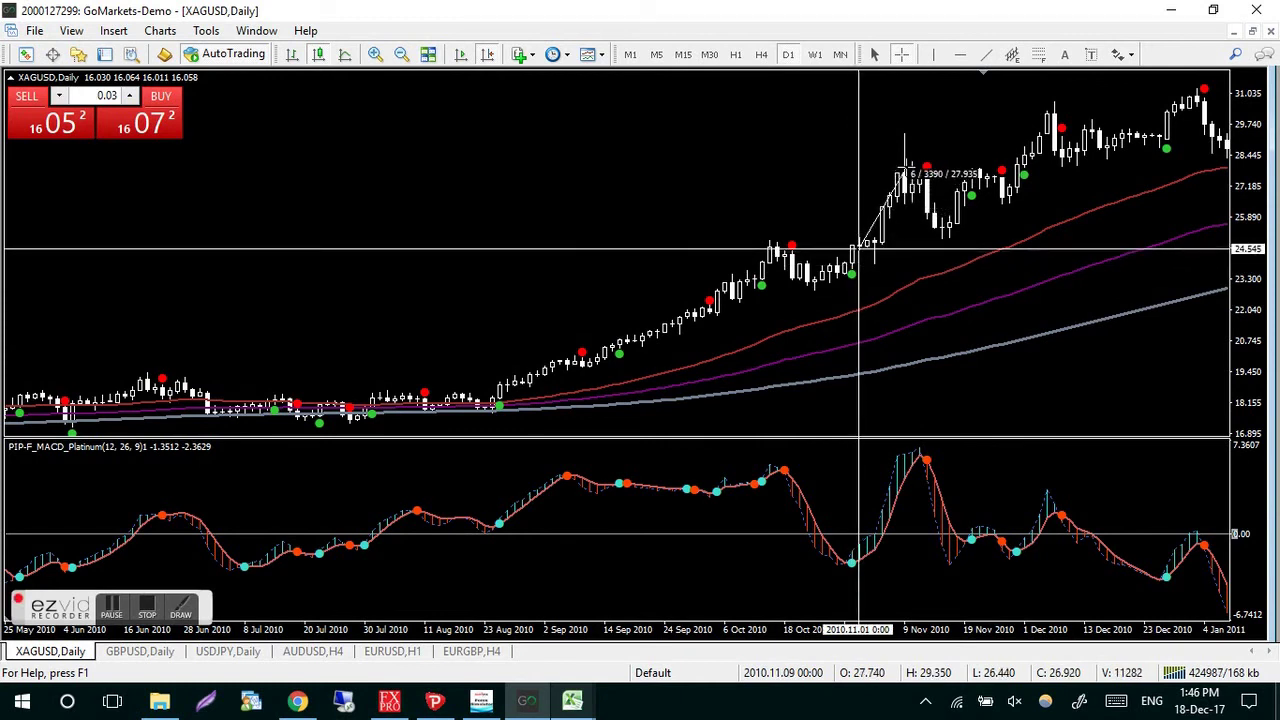
drag(905, 172, 919, 202)
Step: Examine with the crosshair the mid-November 2010 sell signal and the price moves around it
drag(1103, 362, 806, 318)
middle_click(671, 229)
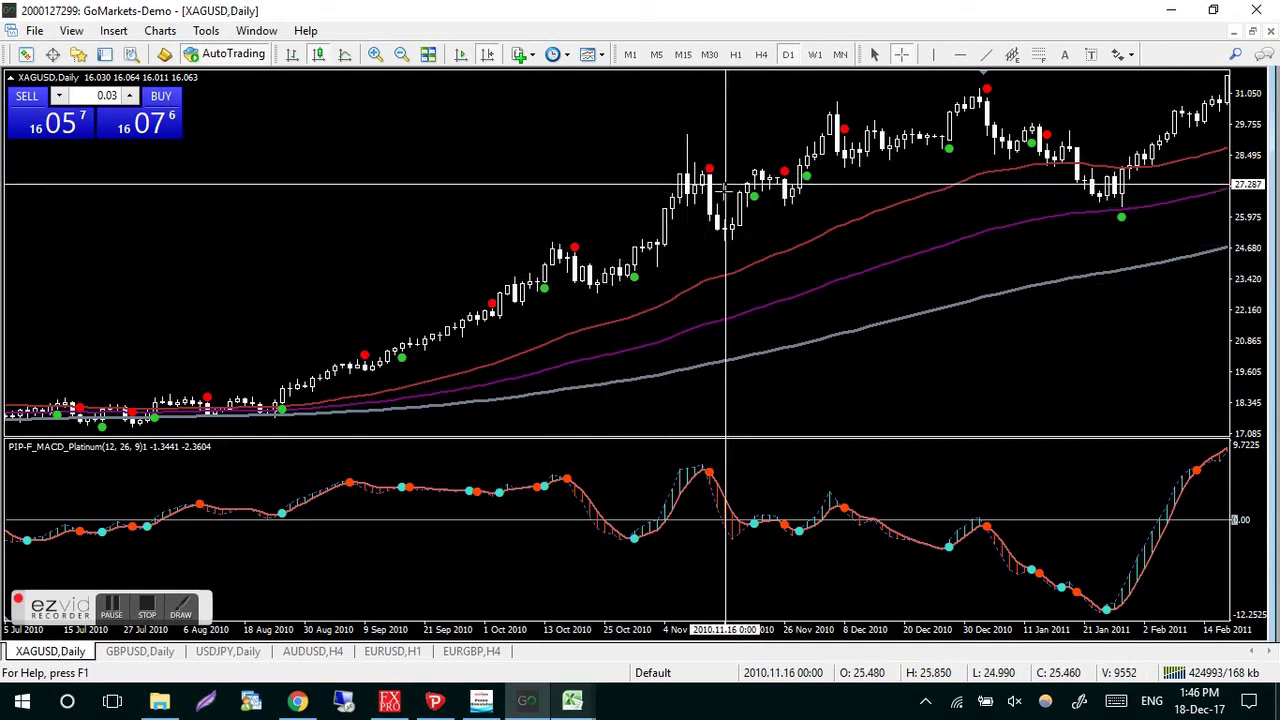
middle_click(563, 134)
Step: Examine the earlier XAGUSD daily signals back to August 2009 and dismiss the mail notification
drag(417, 160, 971, 206)
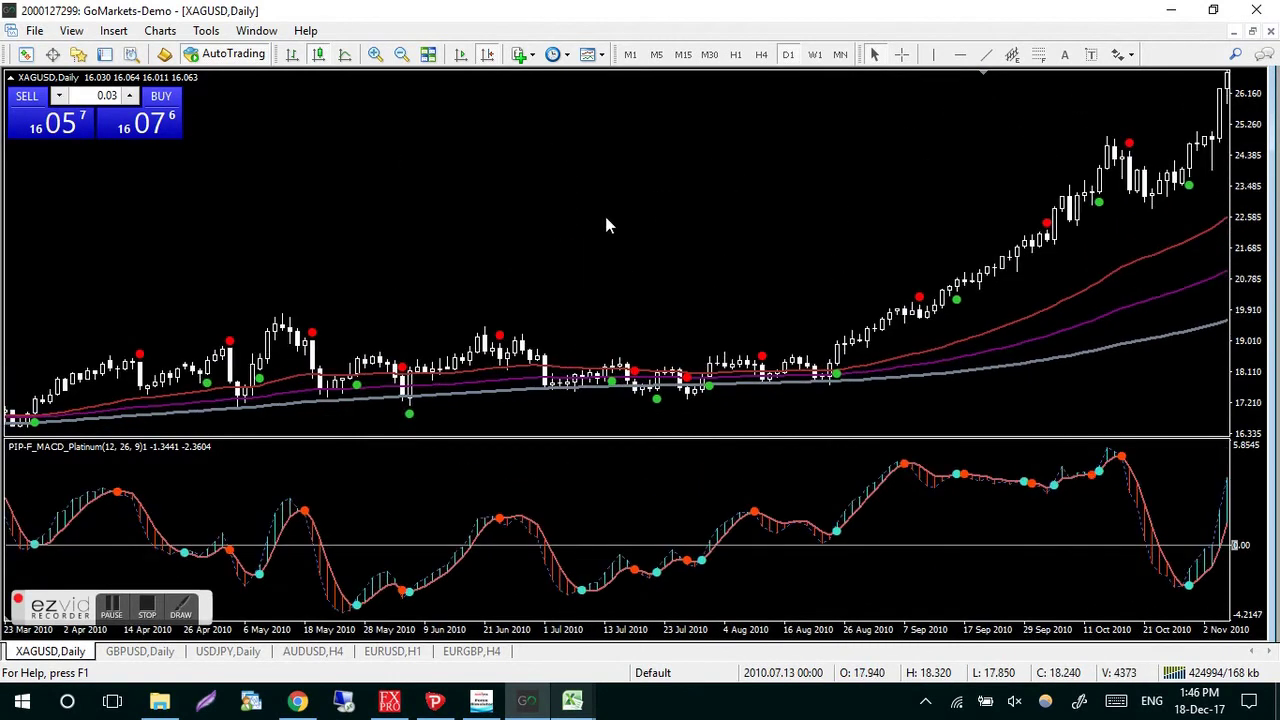
scroll(604, 224, down, 8)
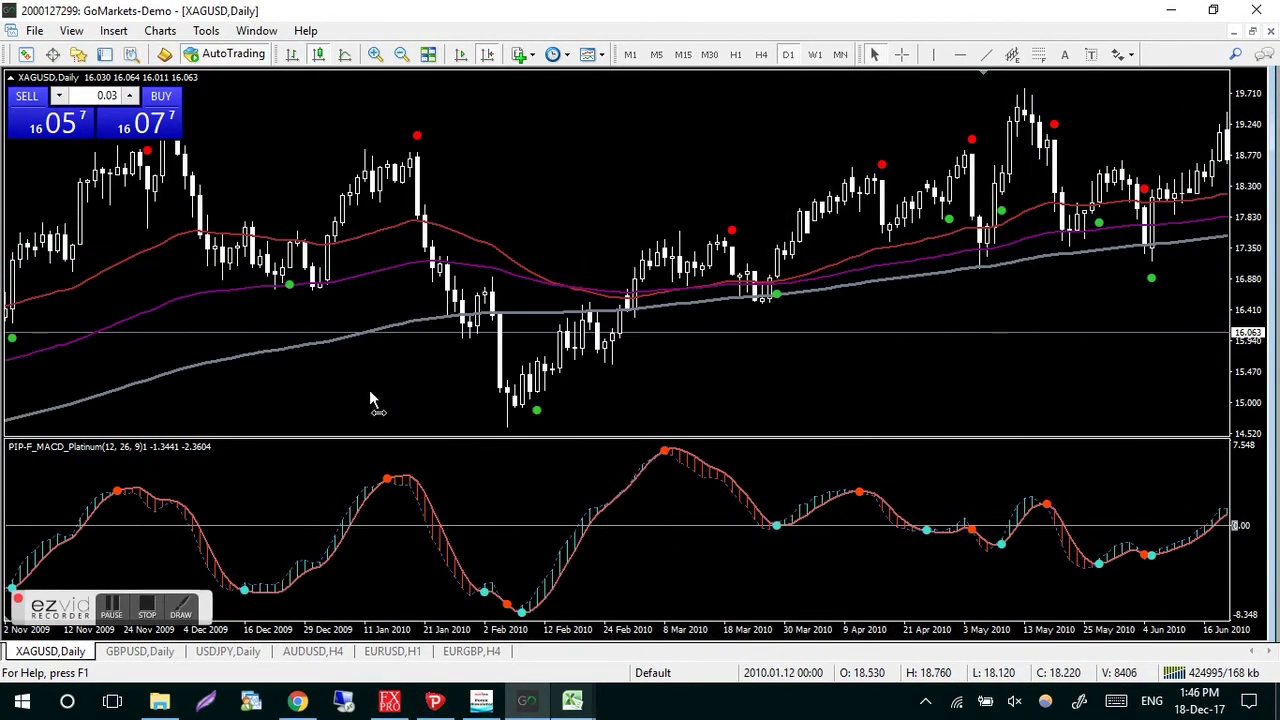
scroll(549, 407, down, 6)
middle_click(550, 402)
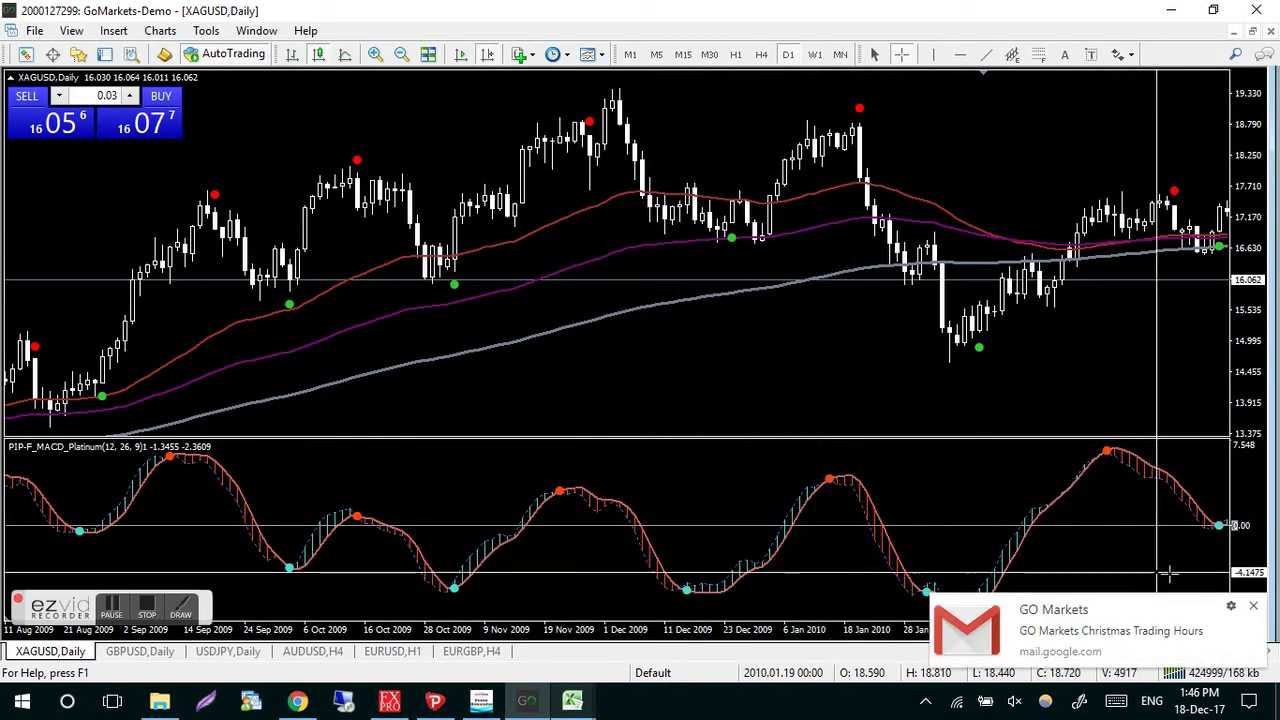
click(1256, 610)
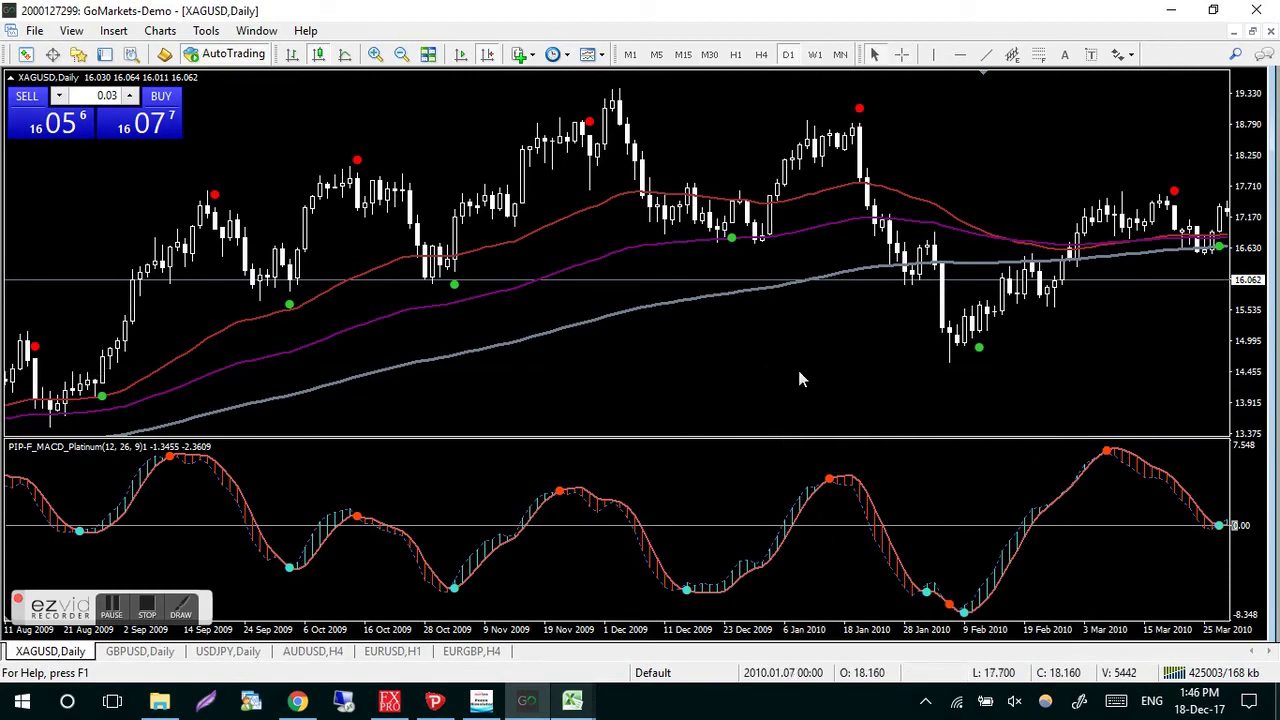
Step: Examine the XAGUSD daily signals and price swings from April to November 2011
scroll(680, 370, down, 5)
drag(737, 396, 571, 386)
drag(908, 374, 459, 236)
scroll(460, 236, down, 8)
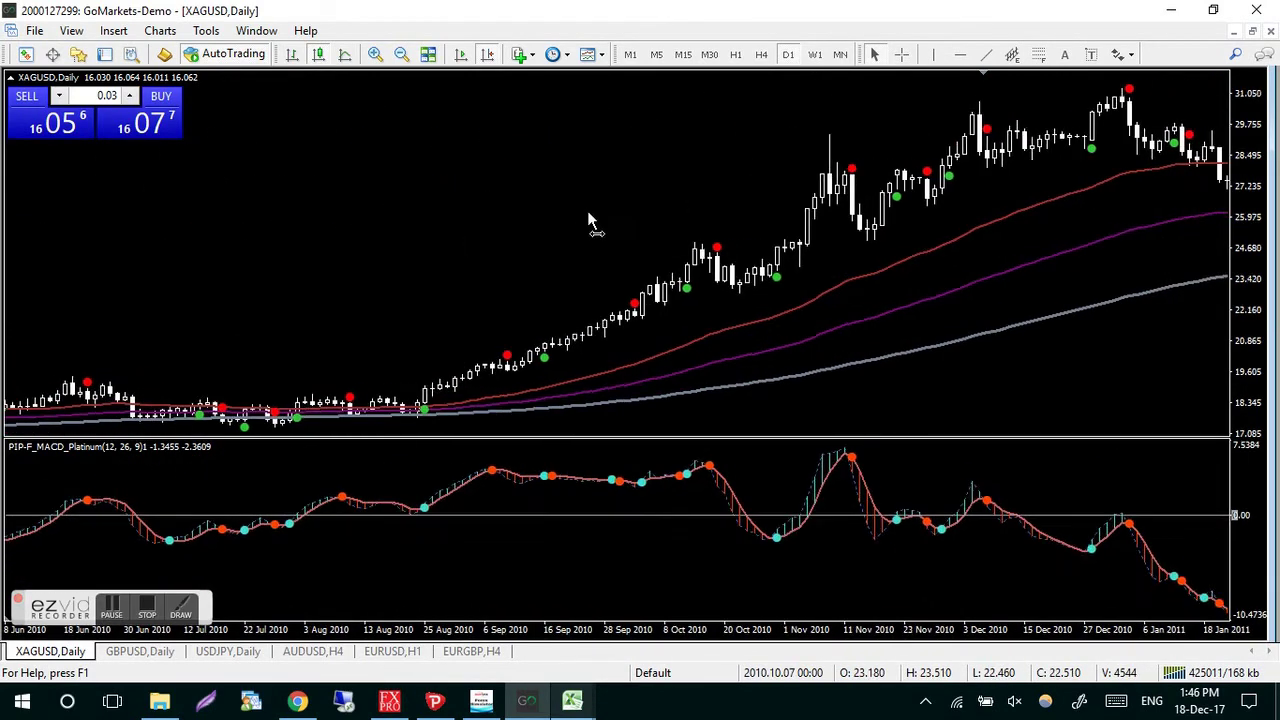
drag(520, 186, 45, 175)
drag(880, 171, 533, 206)
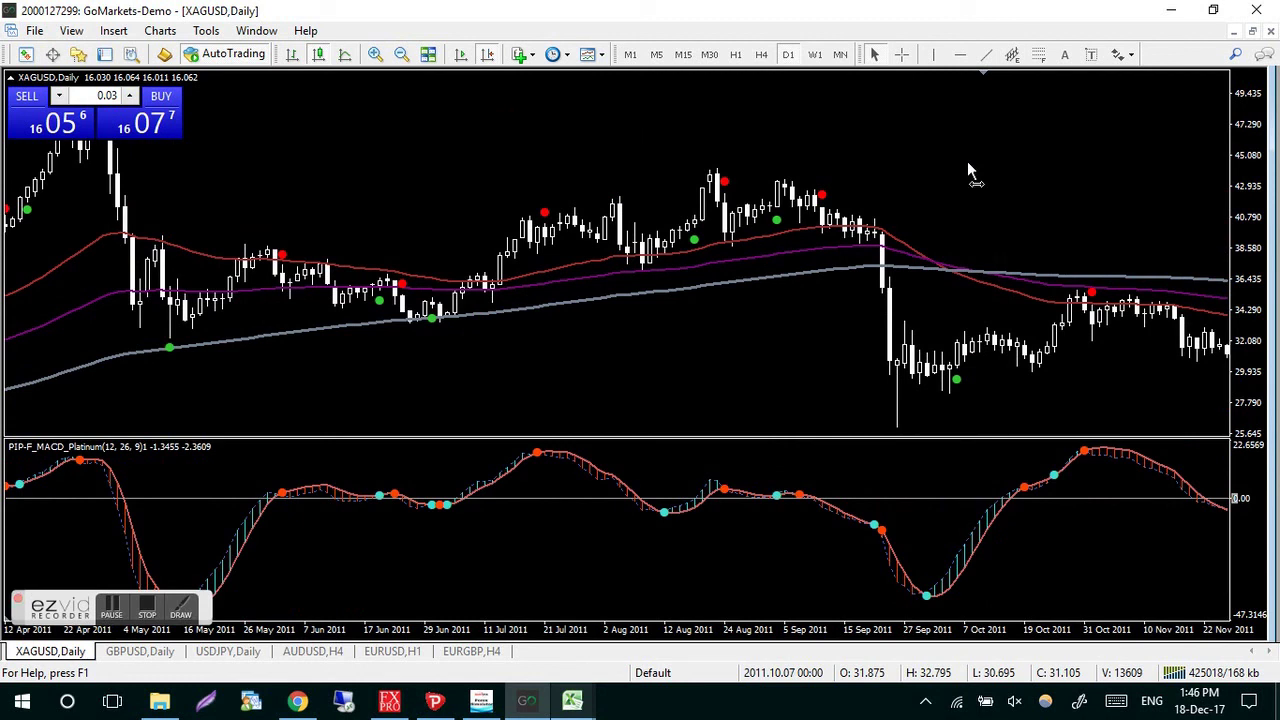
scroll(968, 171, up, 1)
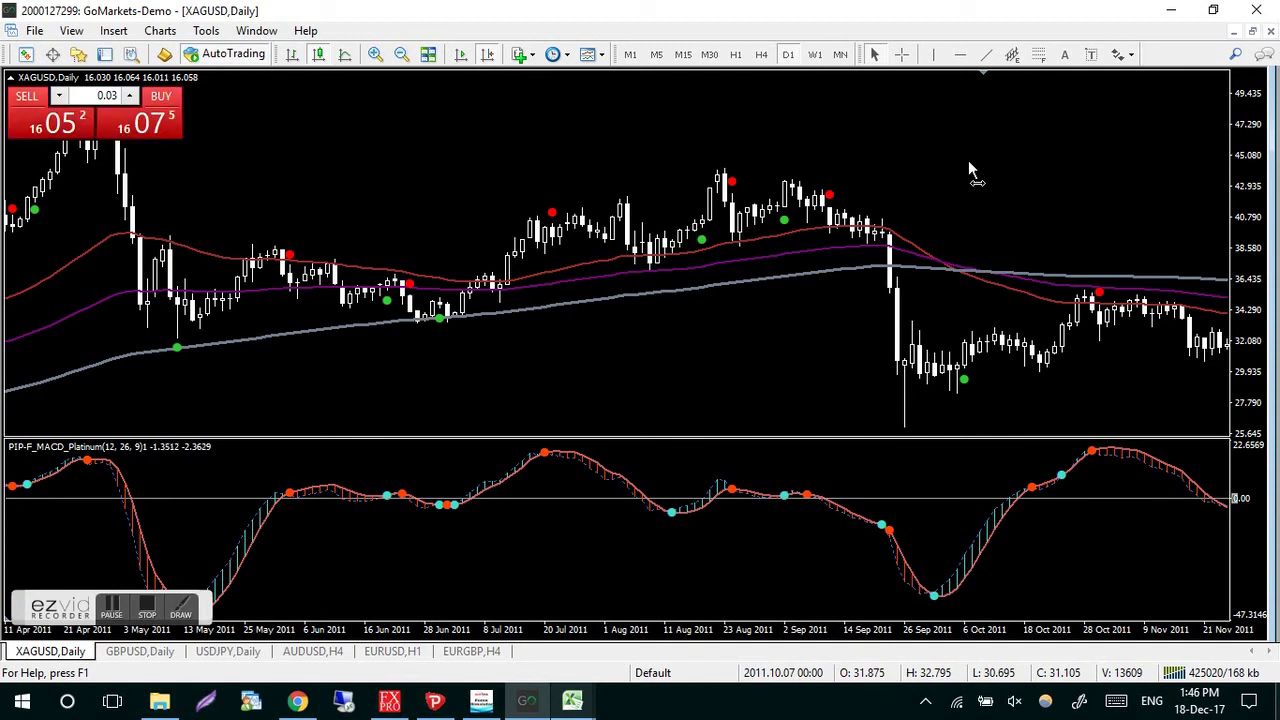
scroll(968, 171, up, 1)
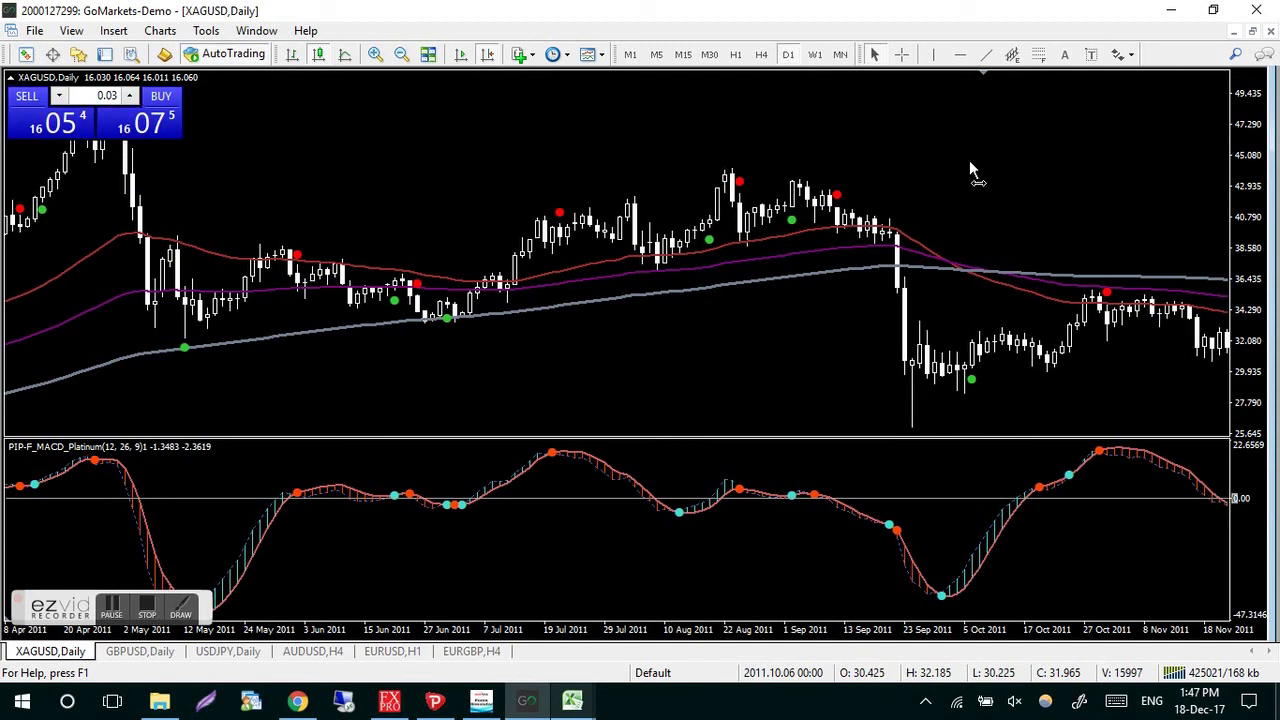
Step: Examine the late 2011 XAGUSD signals, using the crosshair to inspect the MACD turn around 2011.11.28
scroll(955, 160, down, 8)
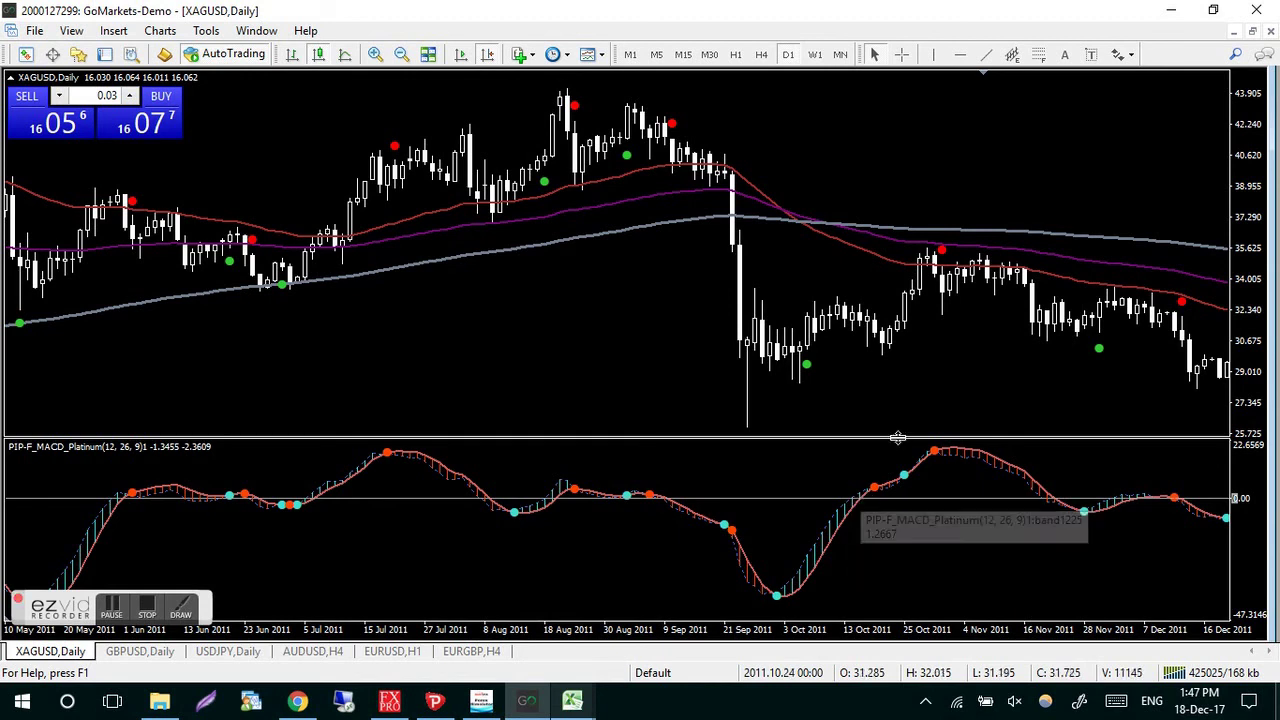
scroll(917, 378, down, 5)
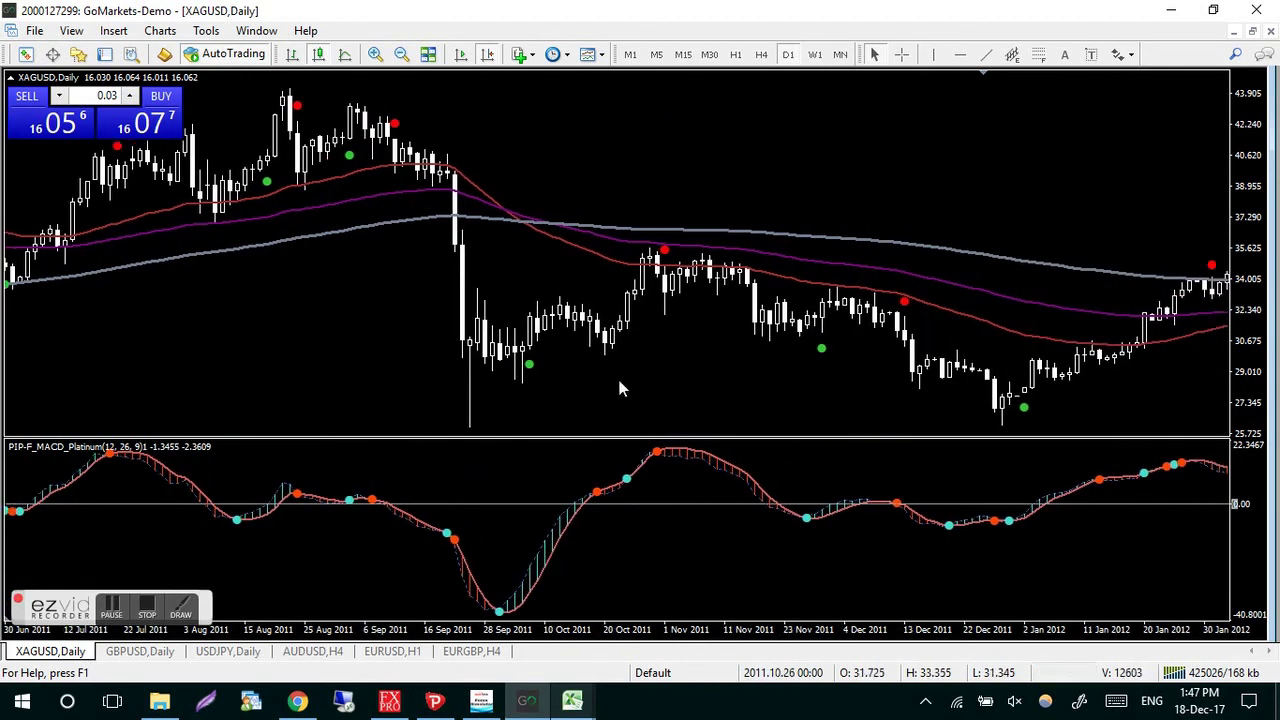
middle_click(573, 383)
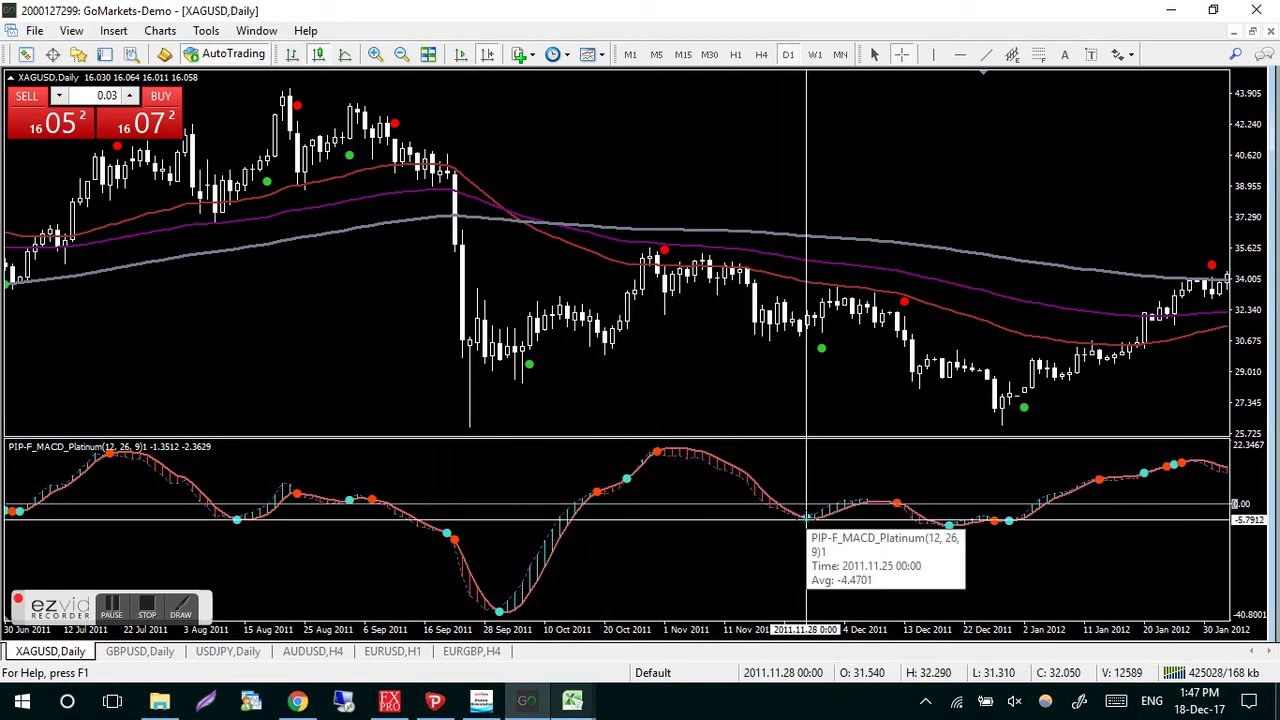
click(845, 404)
Step: Examine the XAGUSD daily signals from early 2012 through February 2013
scroll(979, 190, down, 5)
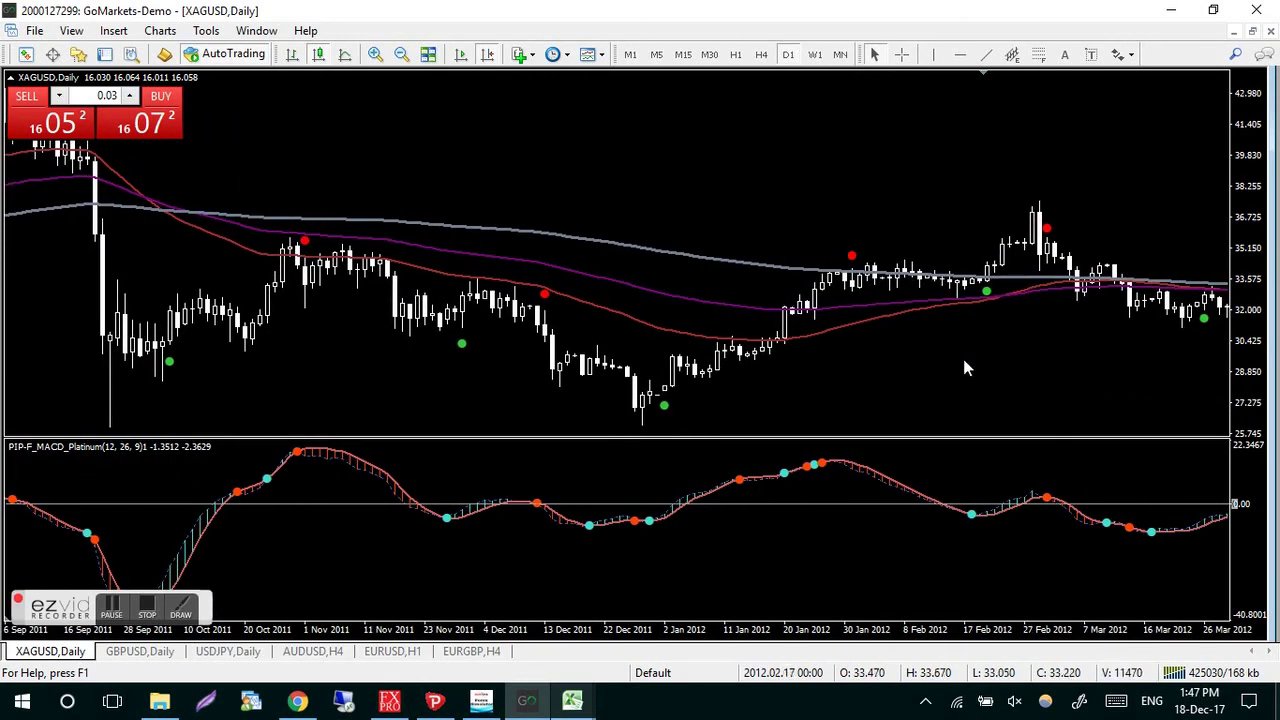
drag(965, 368, 548, 388)
drag(723, 366, 466, 366)
drag(626, 366, 390, 365)
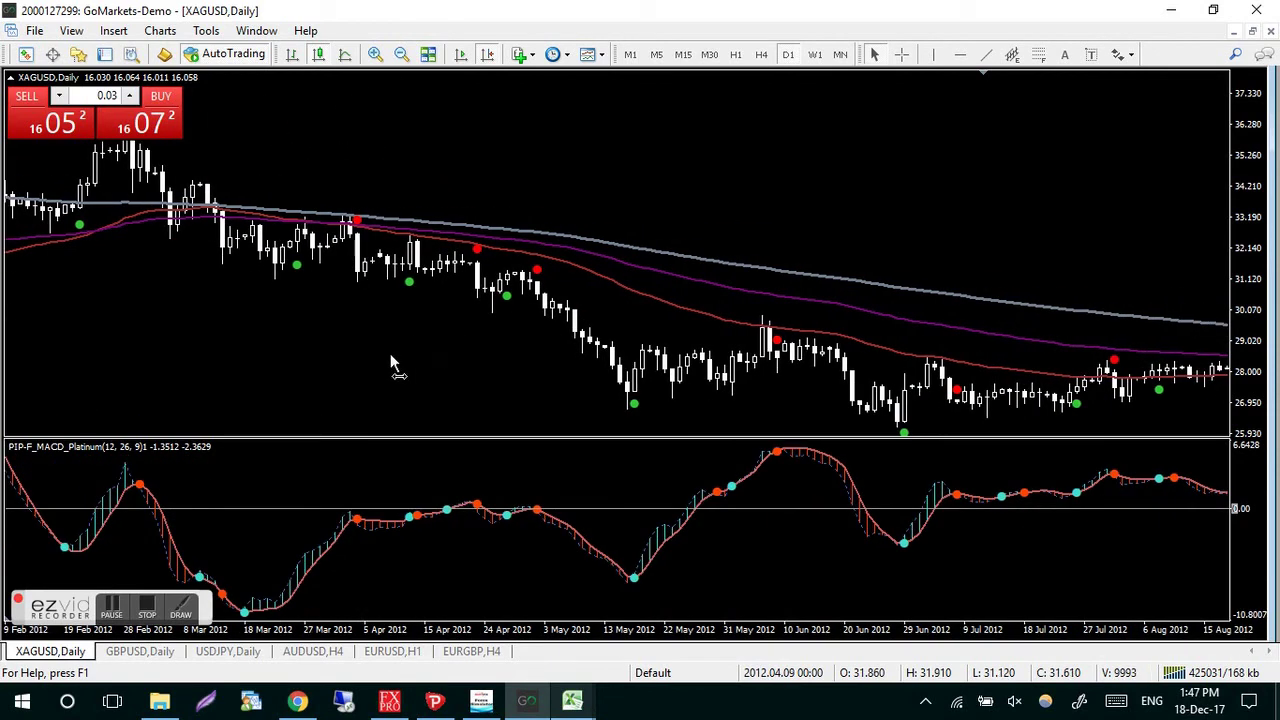
drag(1050, 200, 590, 214)
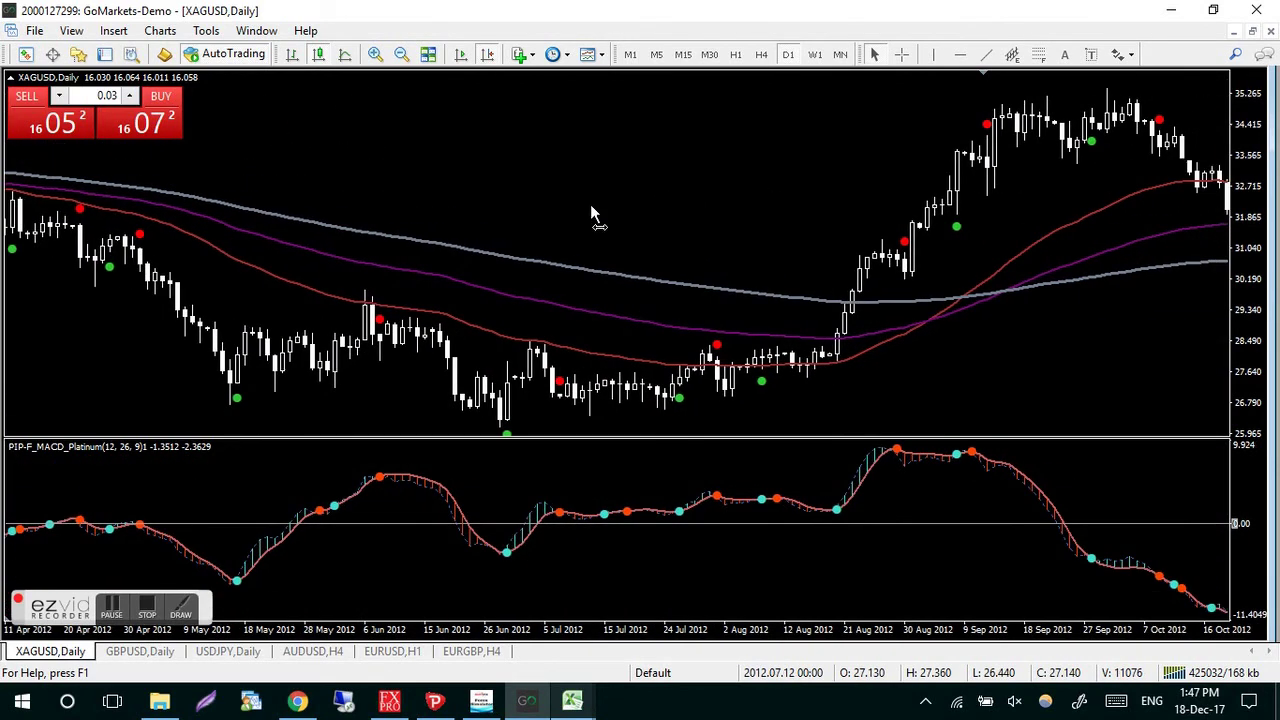
drag(1006, 363, 690, 368)
drag(920, 374, 740, 374)
mouse_move(820, 366)
mouse_down()
mouse_move(760, 366)
mouse_move(663, 428)
mouse_up()
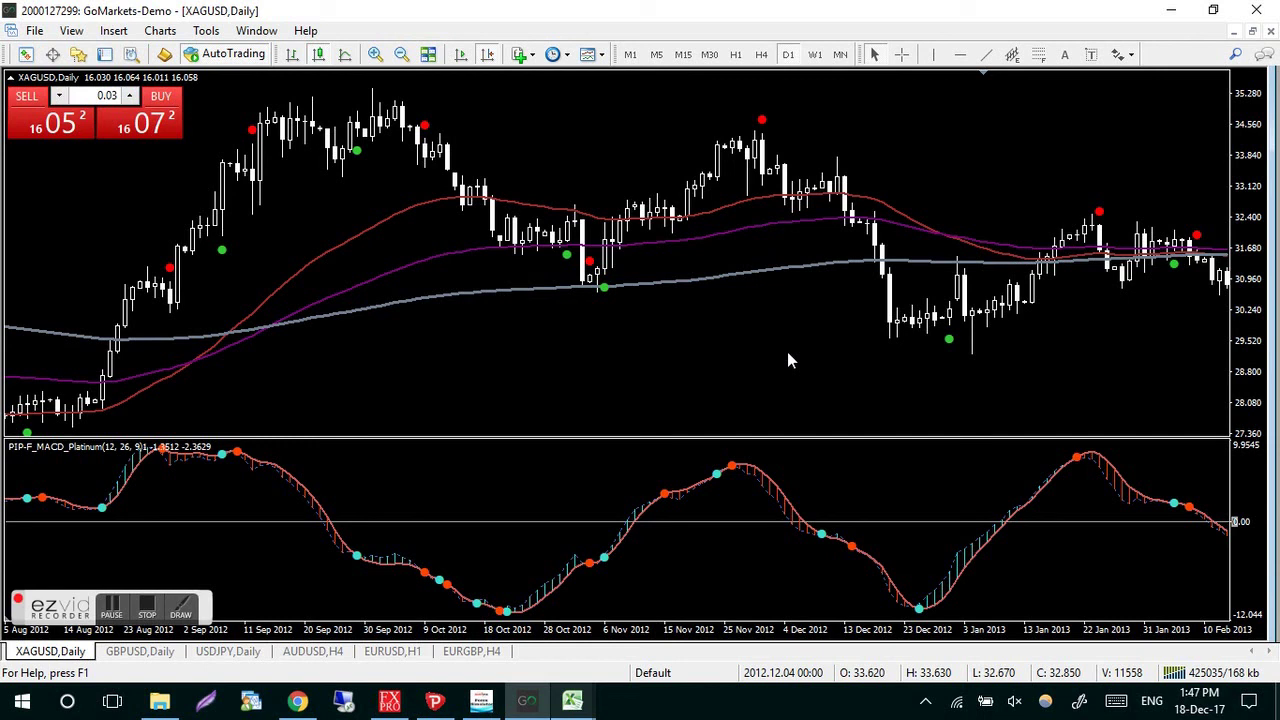
Step: Switch to the EURGBP 4hr workbook in Excel and review the trade 3 cells for trade type, position size, entry price and net open positions
click(577, 705)
click(514, 650)
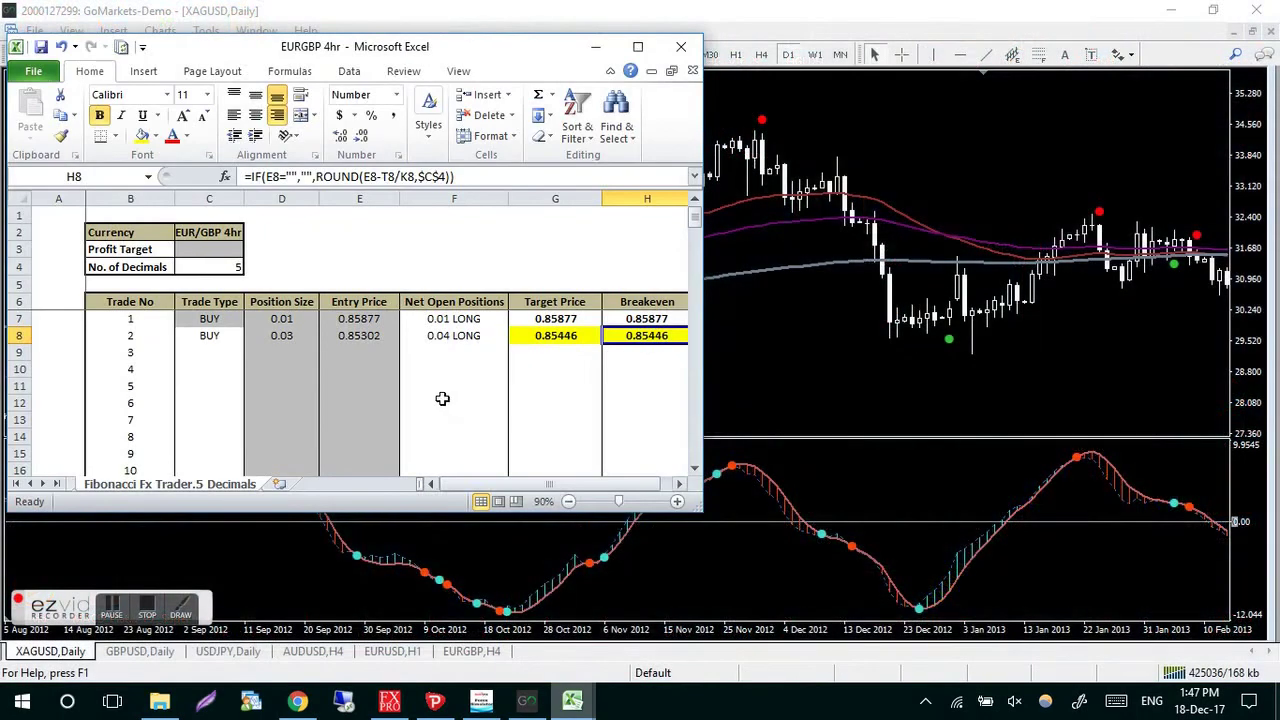
click(214, 349)
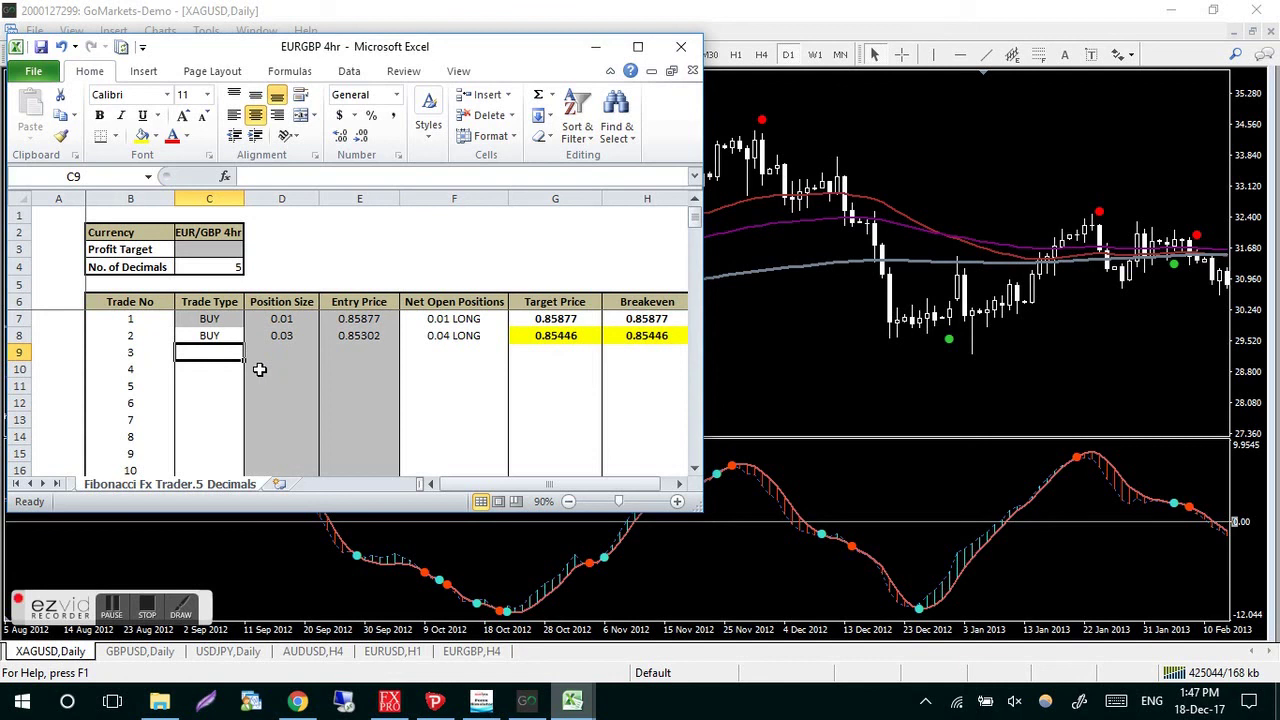
click(271, 353)
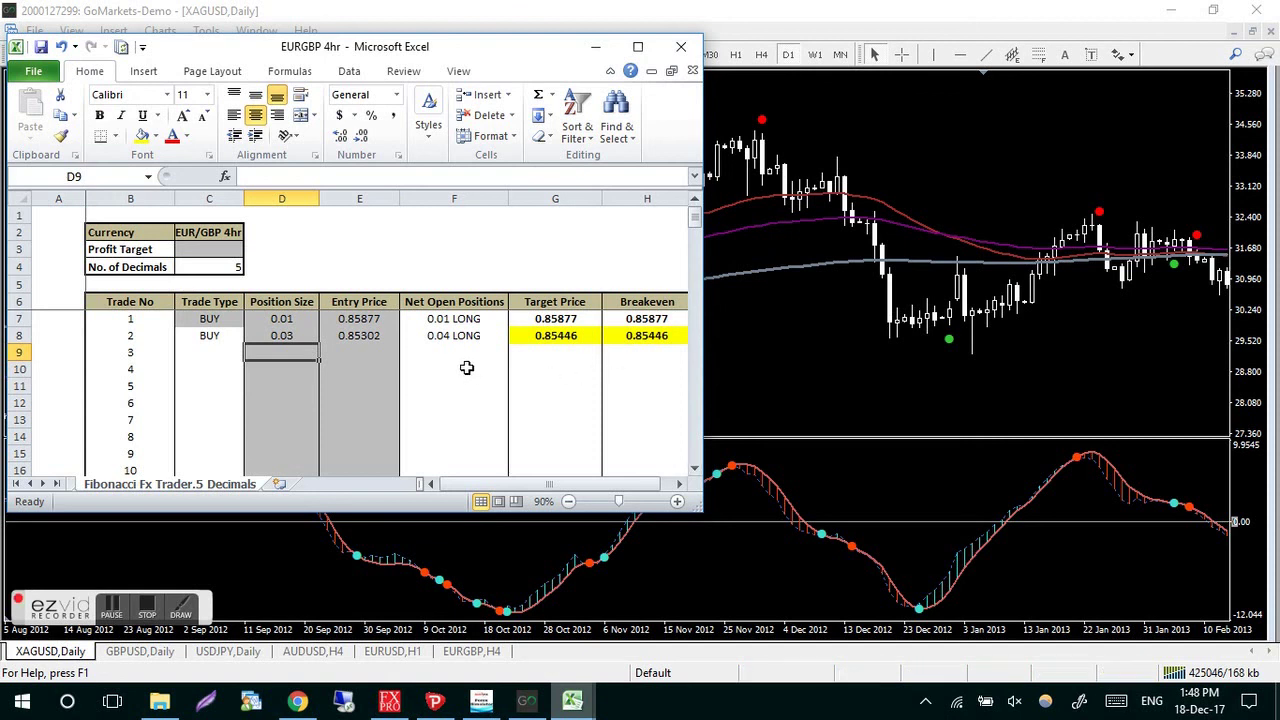
click(439, 352)
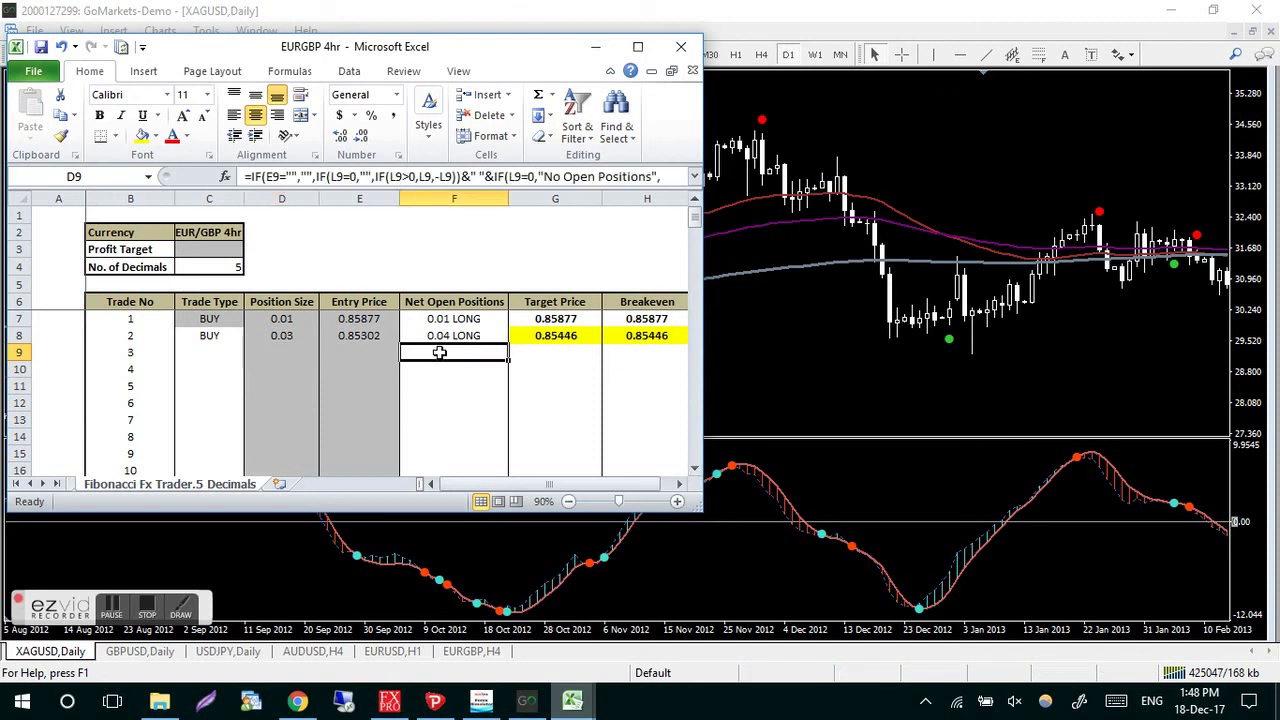
click(351, 352)
click(285, 350)
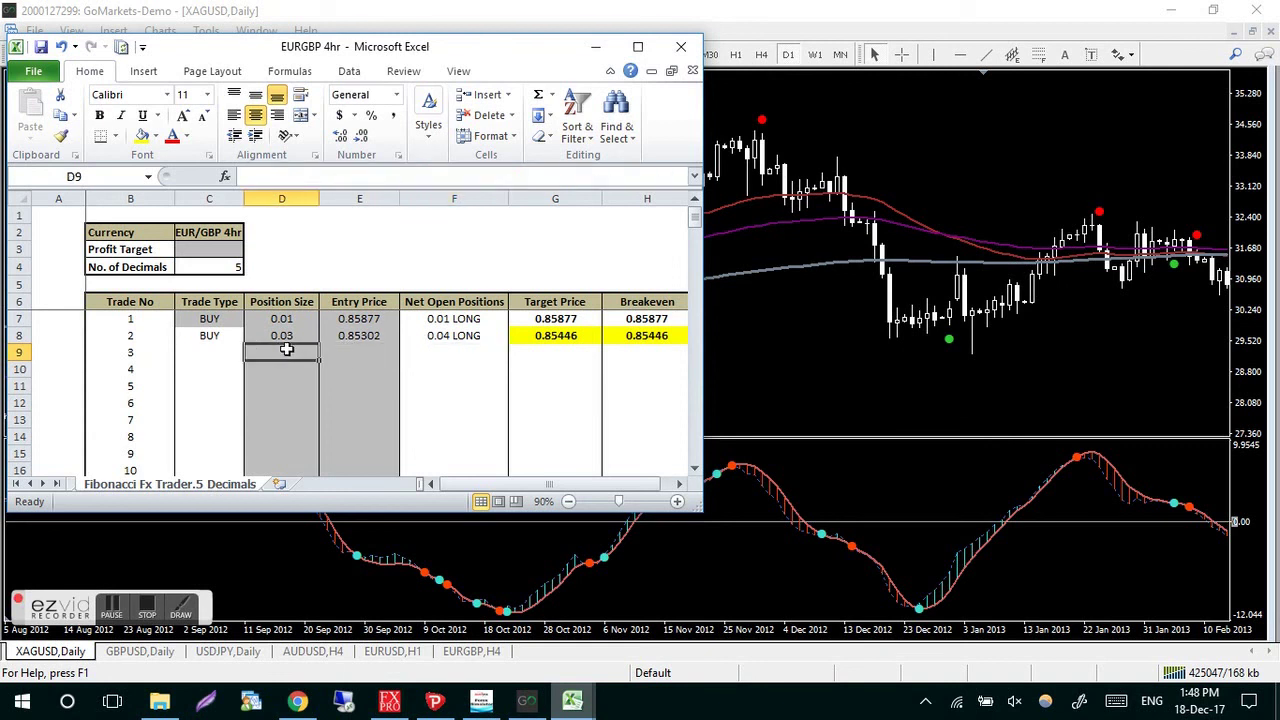